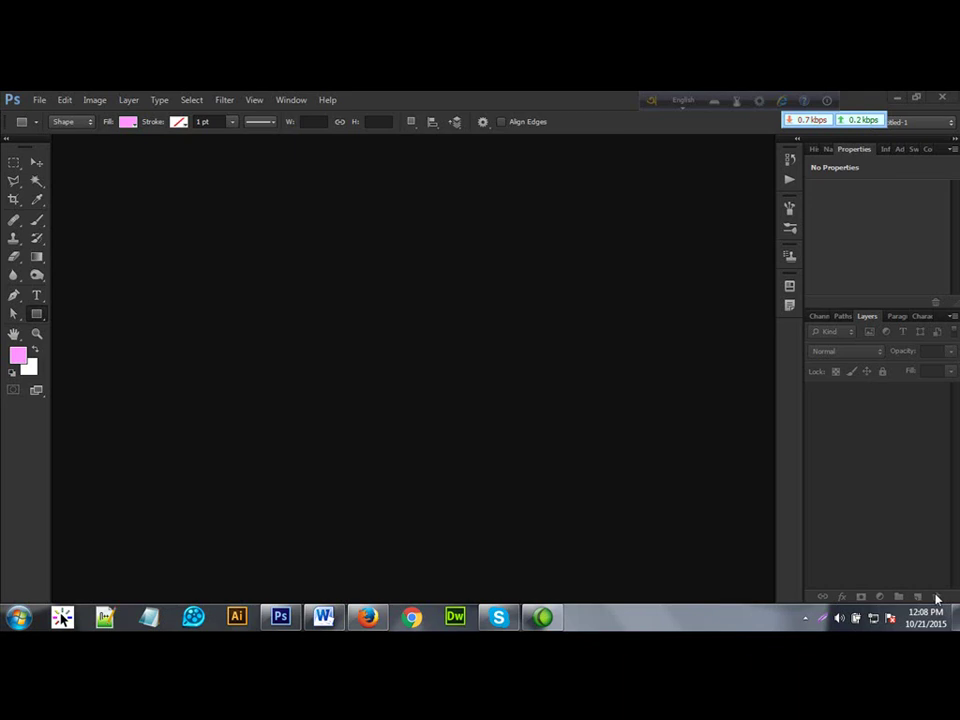
Open the image cute-girl-p.jpg from the Desktop.
left_click(39, 100)
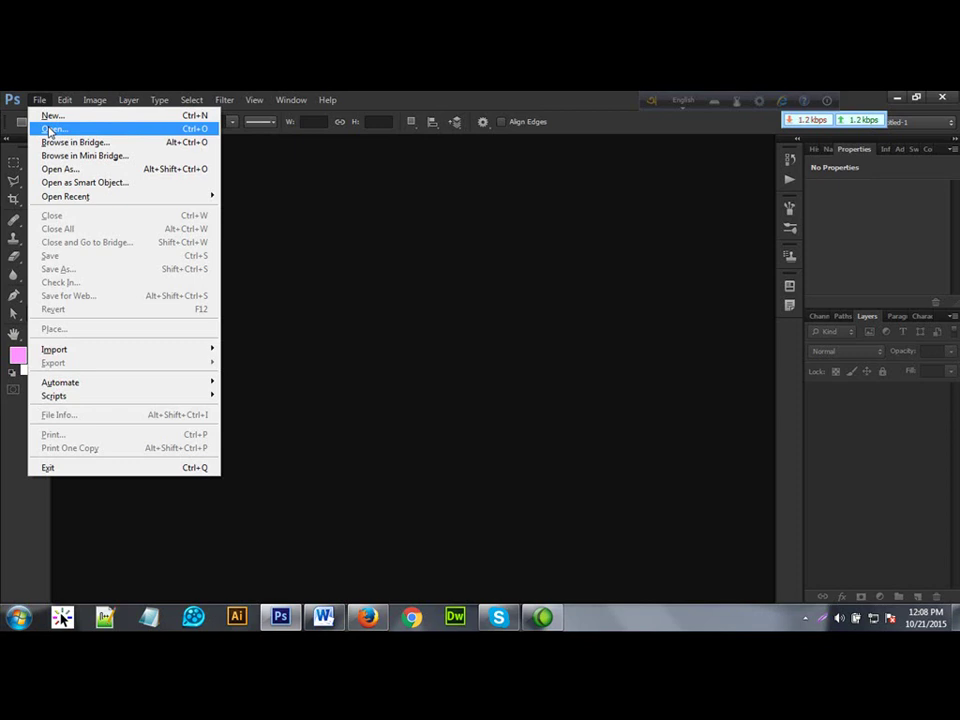
left_click(49, 131)
left_click(546, 348)
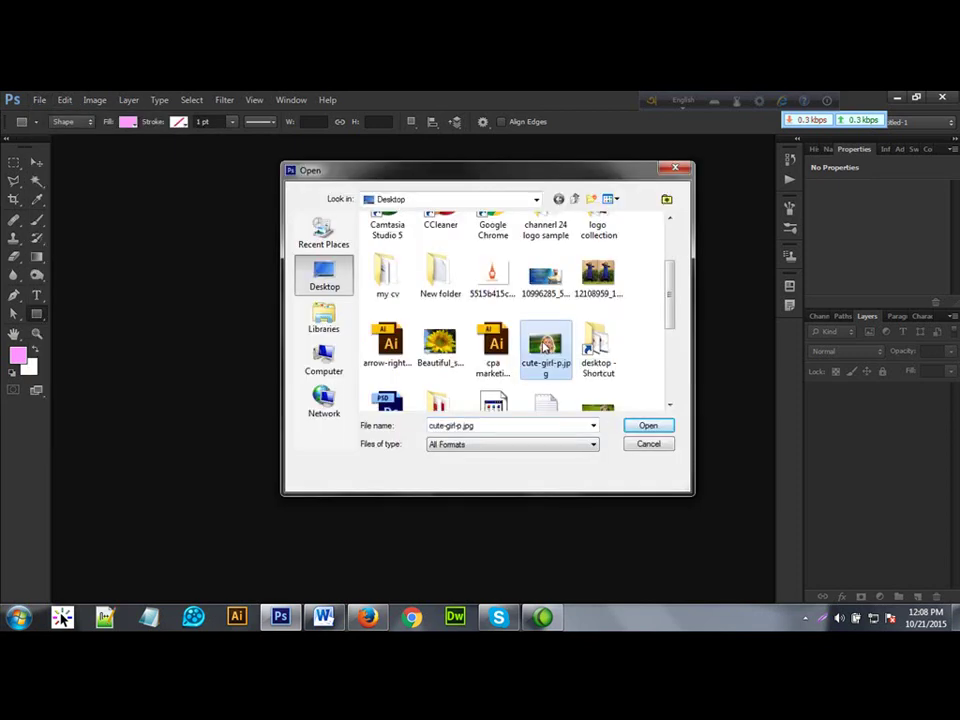
left_click(635, 427)
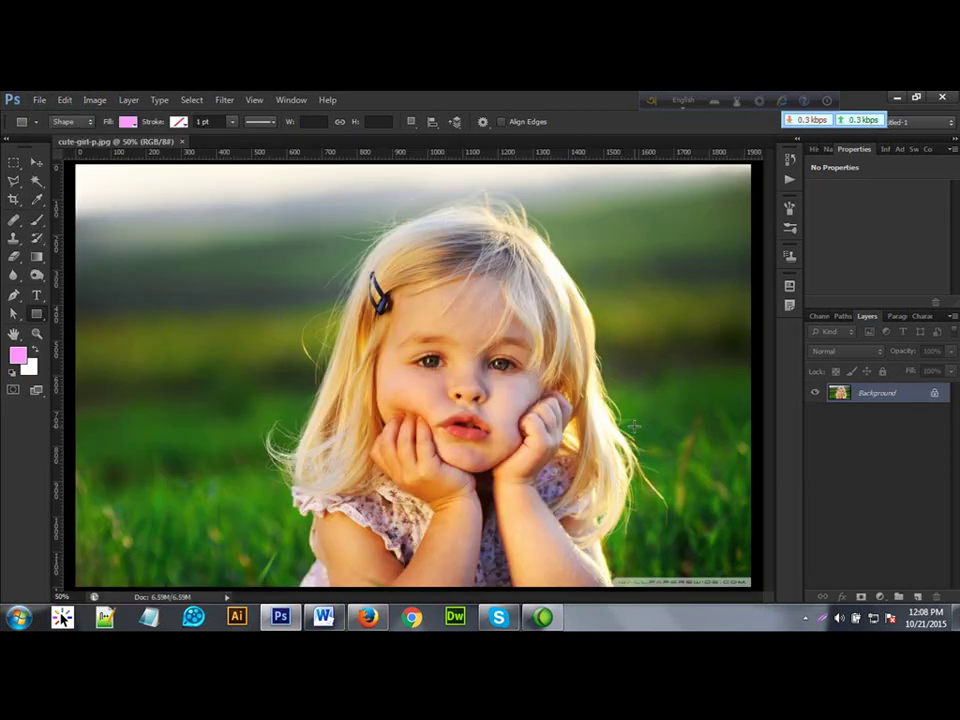
Duplicate the Background layer and hide the original Background.
key("ctrl+minus")
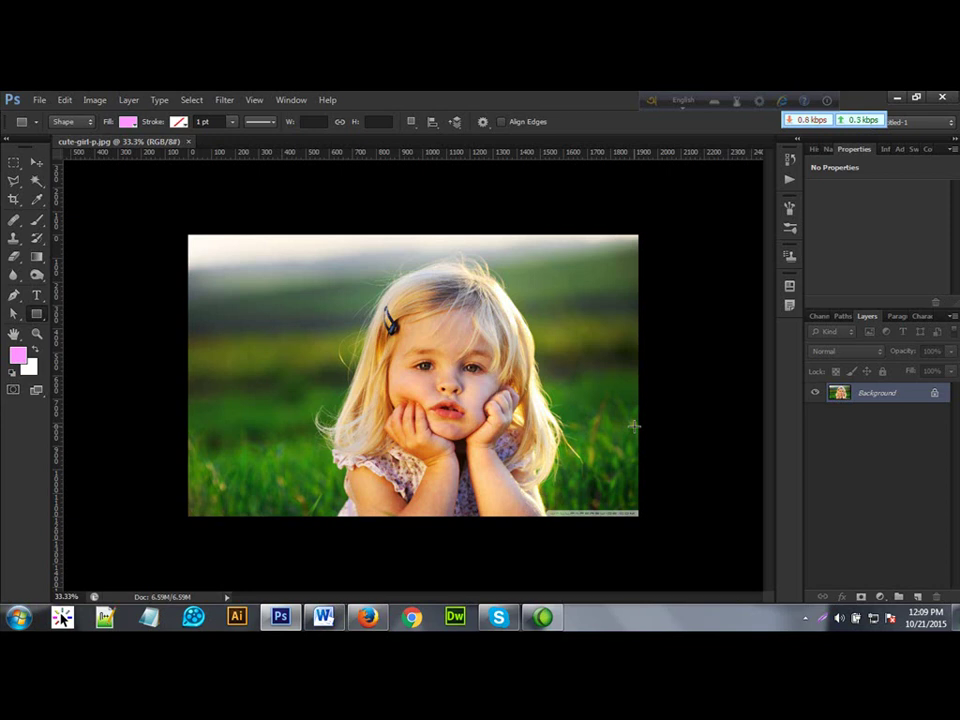
key("ctrl+j")
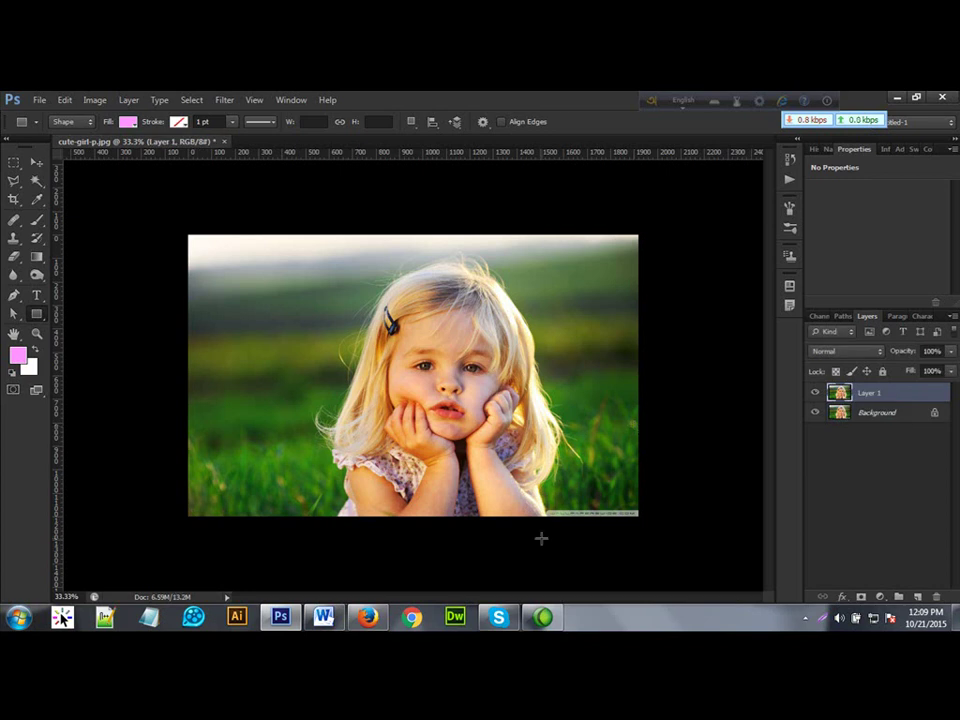
left_click(816, 413)
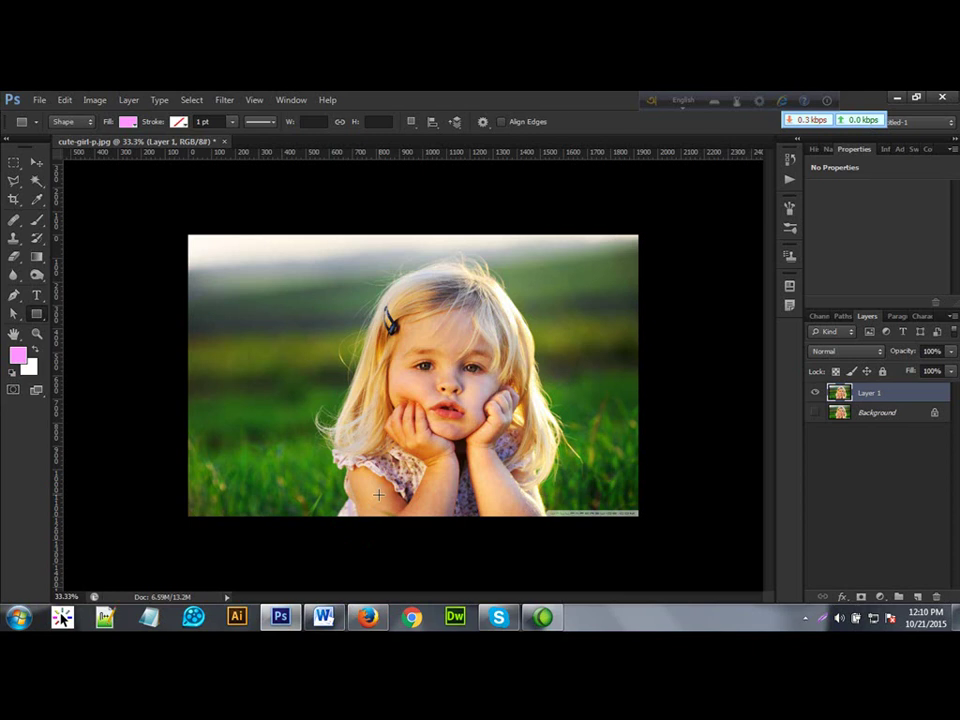
Convert Layer 1 to a Smart Object.
key("v")
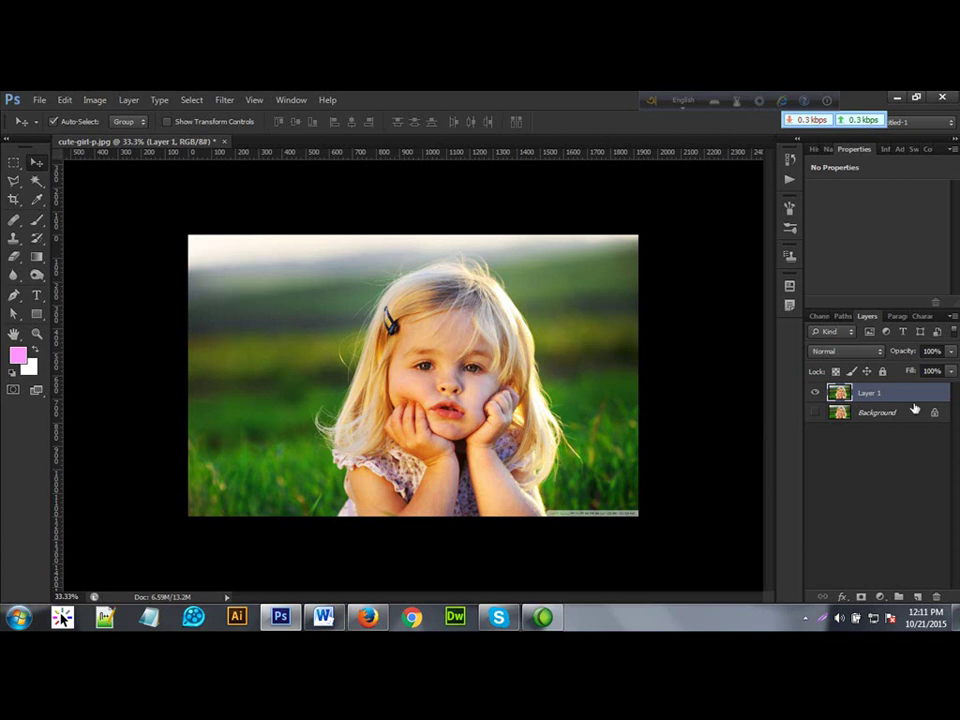
right_click(883, 393)
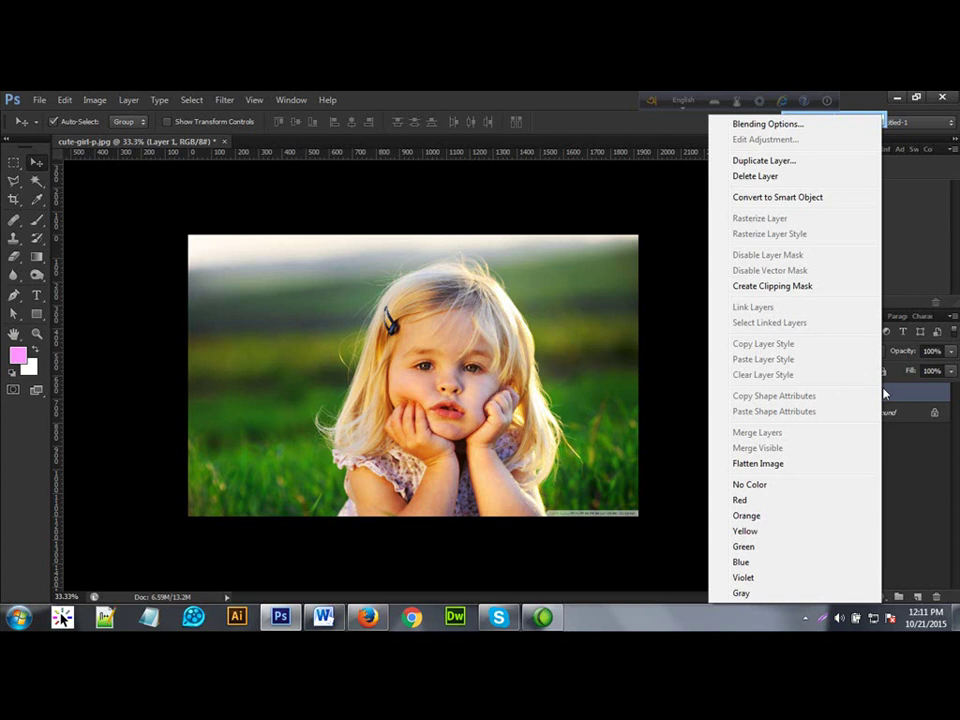
left_click(684, 396)
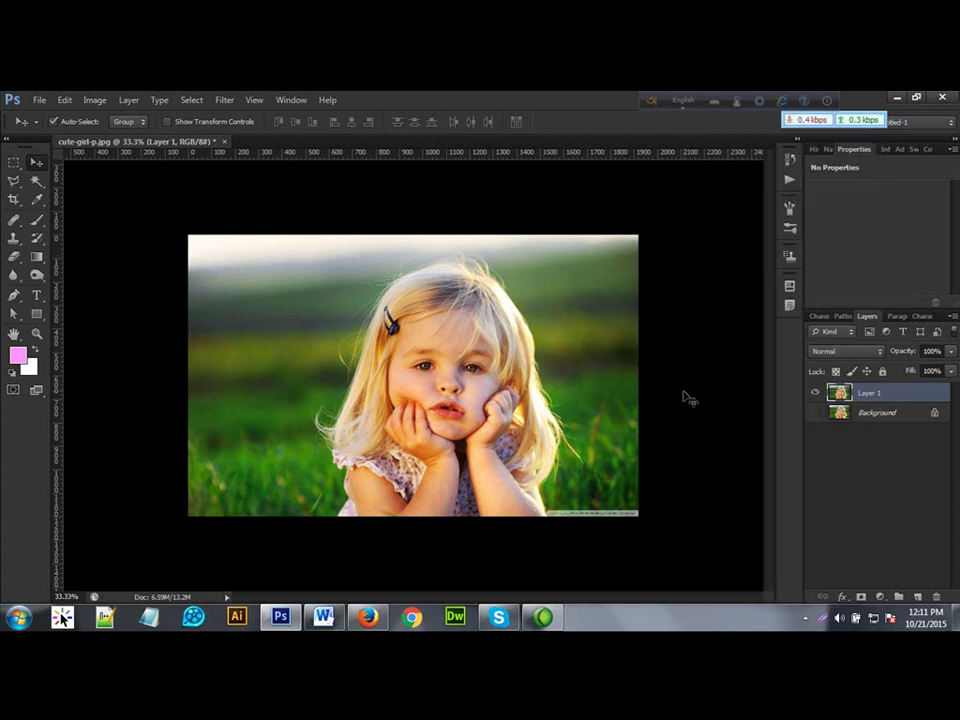
double_click(868, 394)
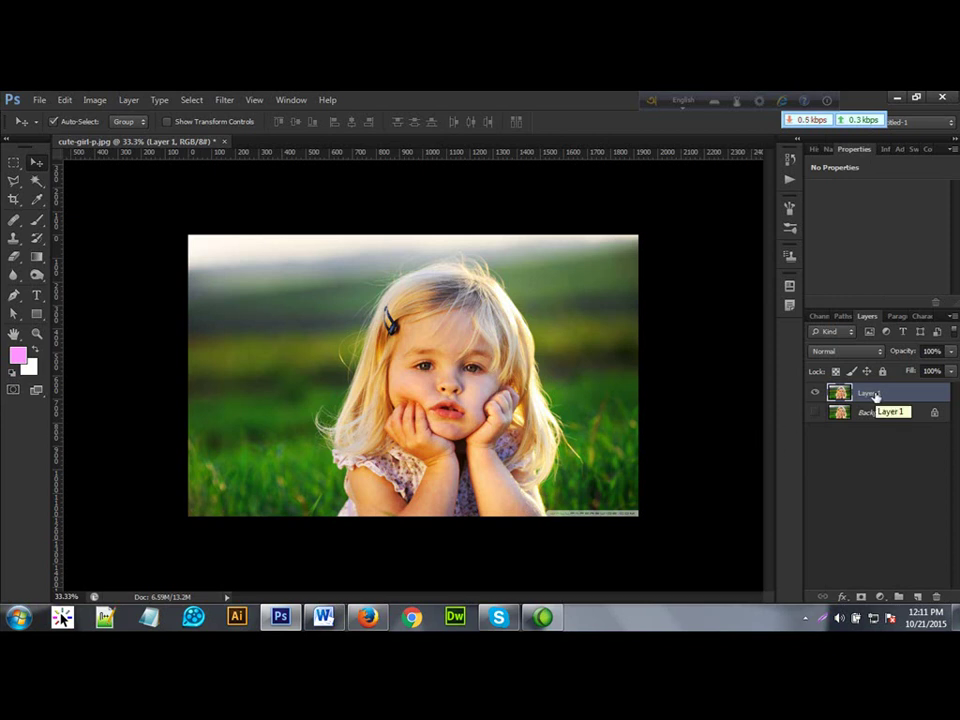
right_click(876, 397)
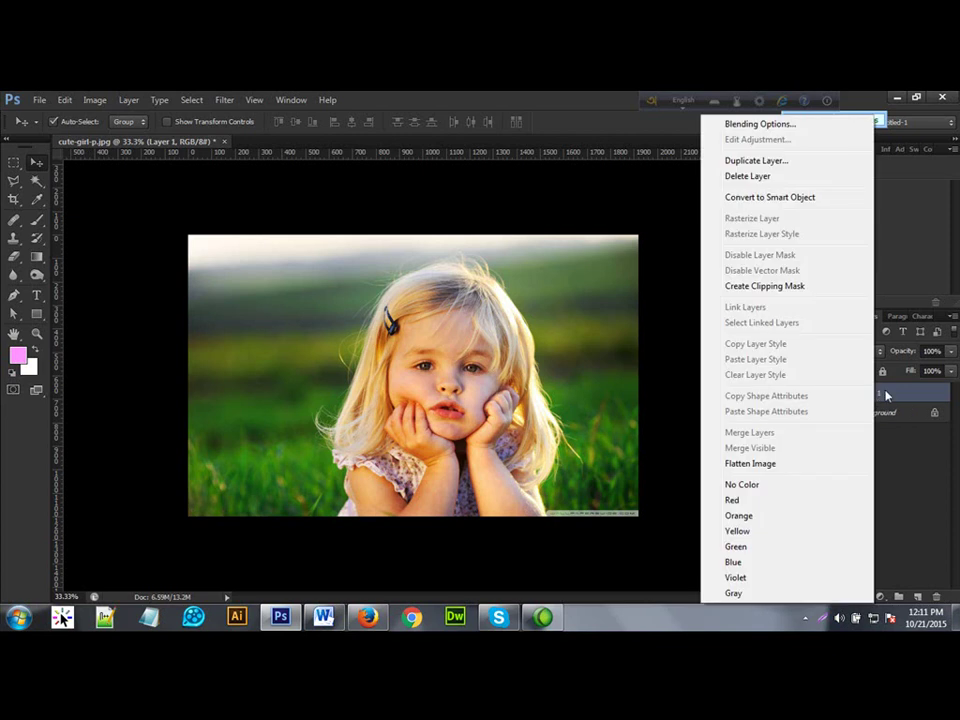
left_click(810, 198)
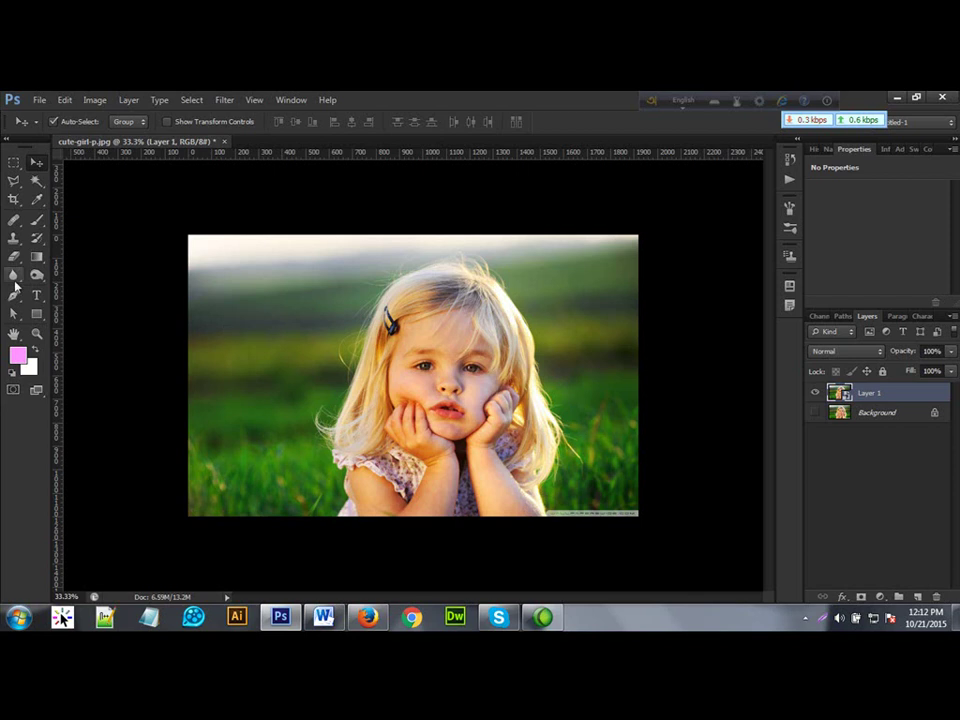
Try the Eraser tool on the Layer 1 smart object and accept rasterizing it.
left_click(14, 258)
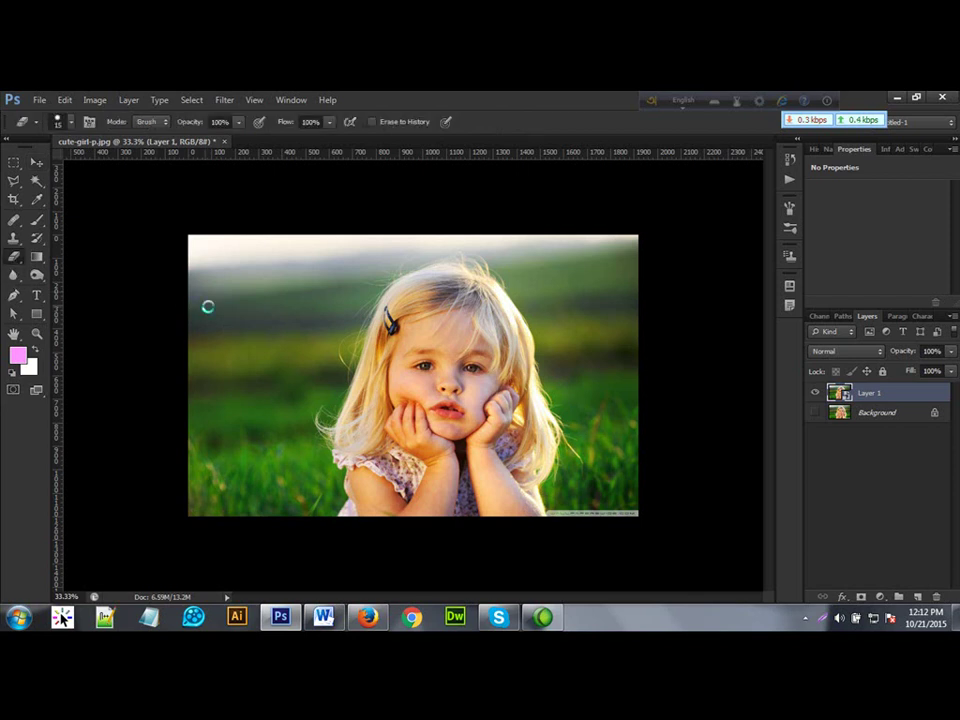
left_click(247, 312)
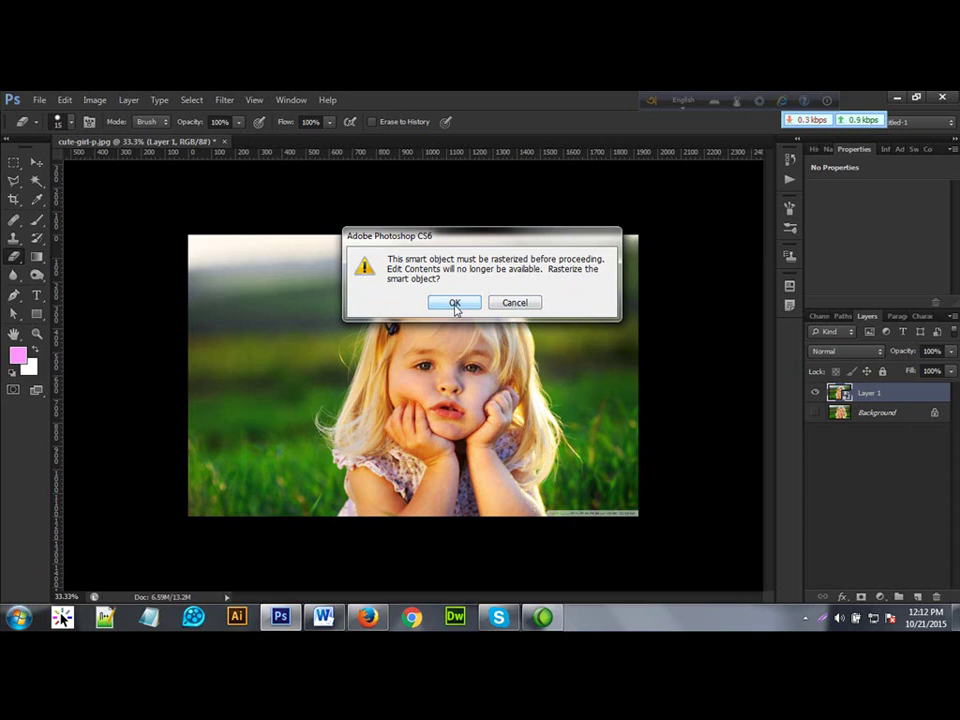
left_click(454, 303)
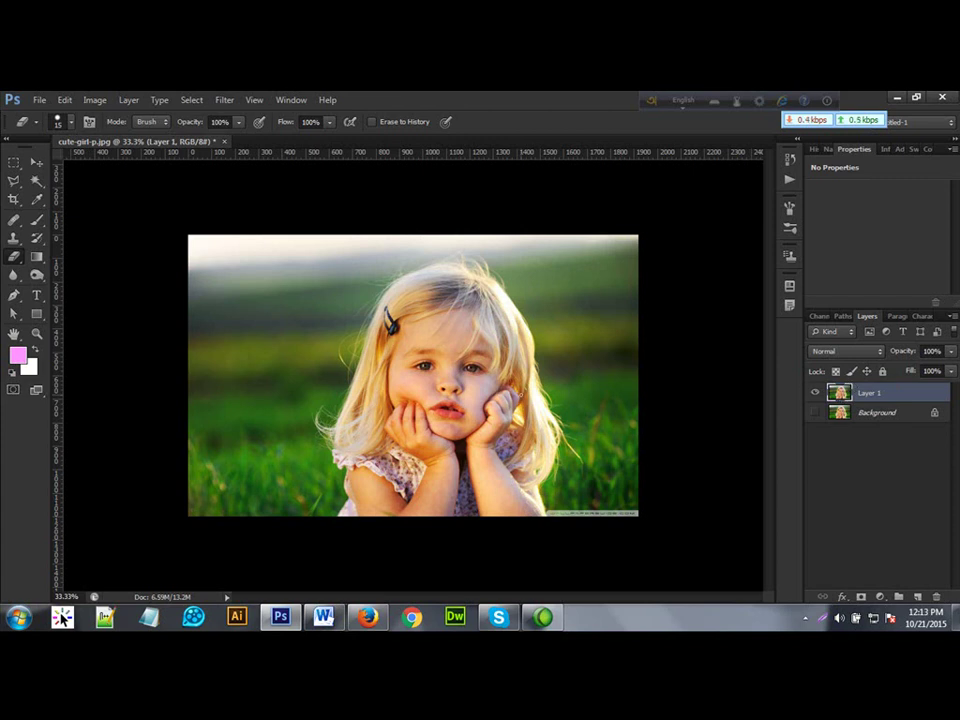
Shrink Layer 1 about its centre to about 551 x 344 px, scale it back up to fill the canvas, and apply the transform.
key("ctrl+t")
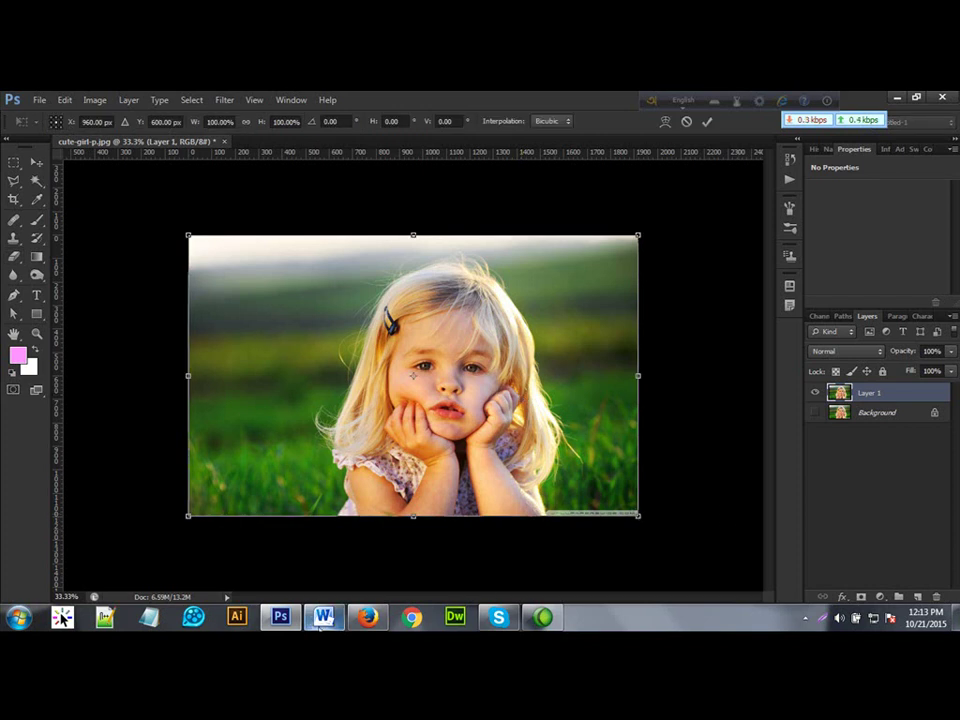
mouse_move(320, 622)
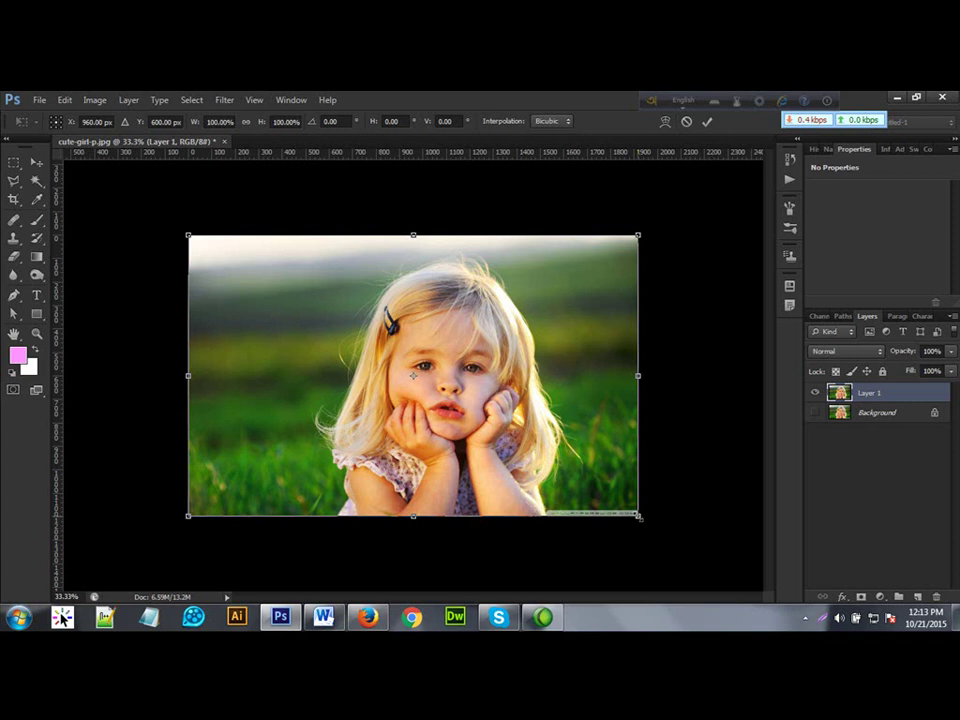
left_click_drag(639, 517, 481, 400)
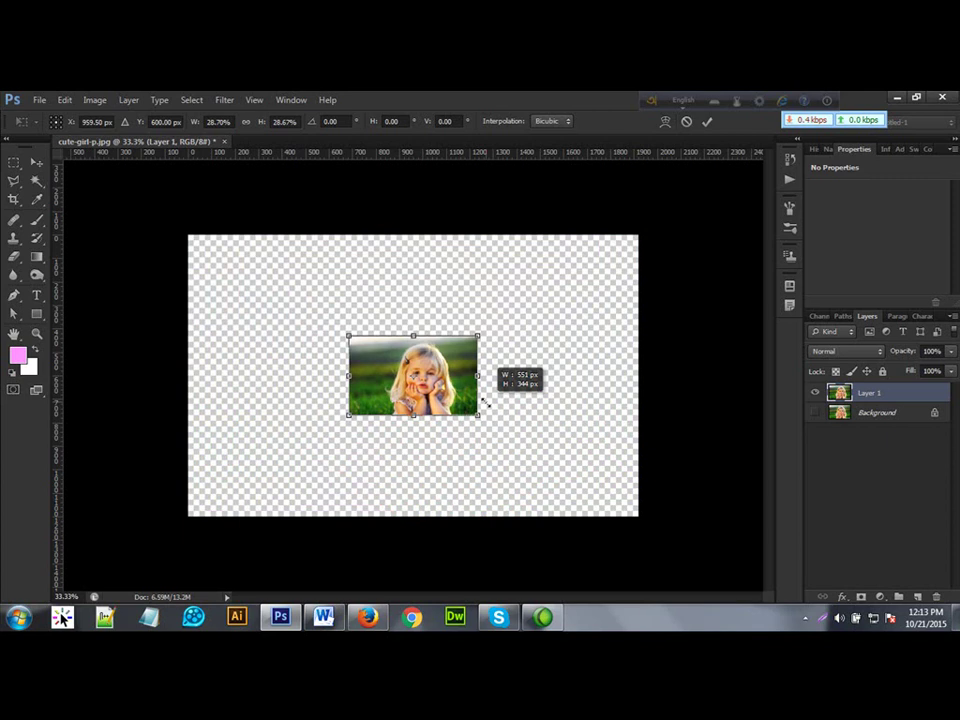
left_click_drag(482, 400, 640, 518)
key("Return")
key("e")
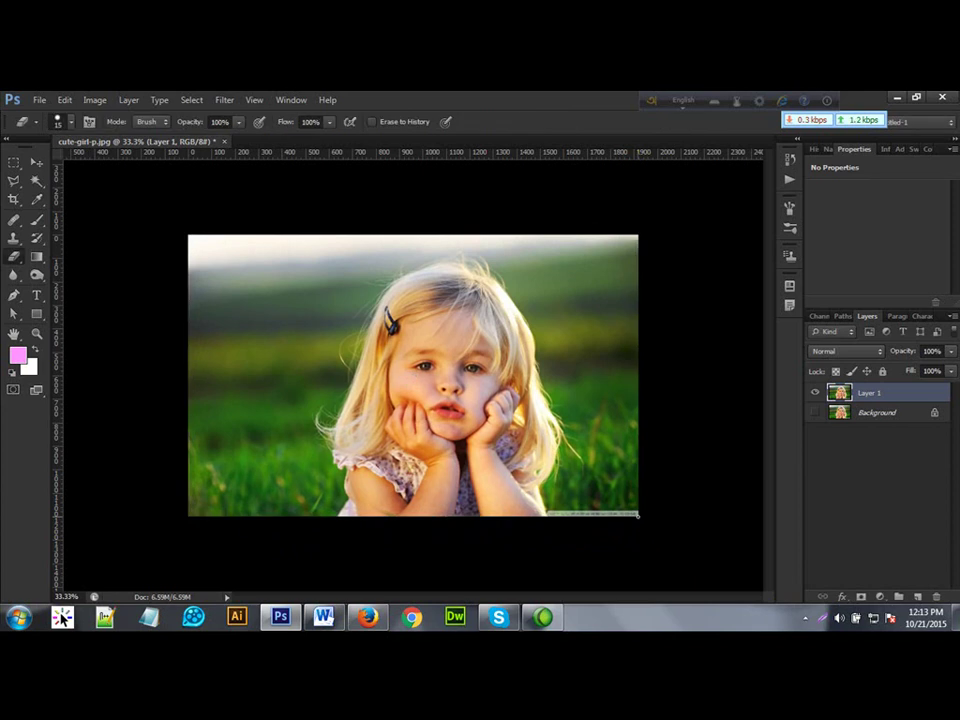
Scale Layer 1 down to about 38% around its centre and move it slightly left of the canvas centre.
key("ctrl+t")
left_click_drag(639, 516, 510, 407)
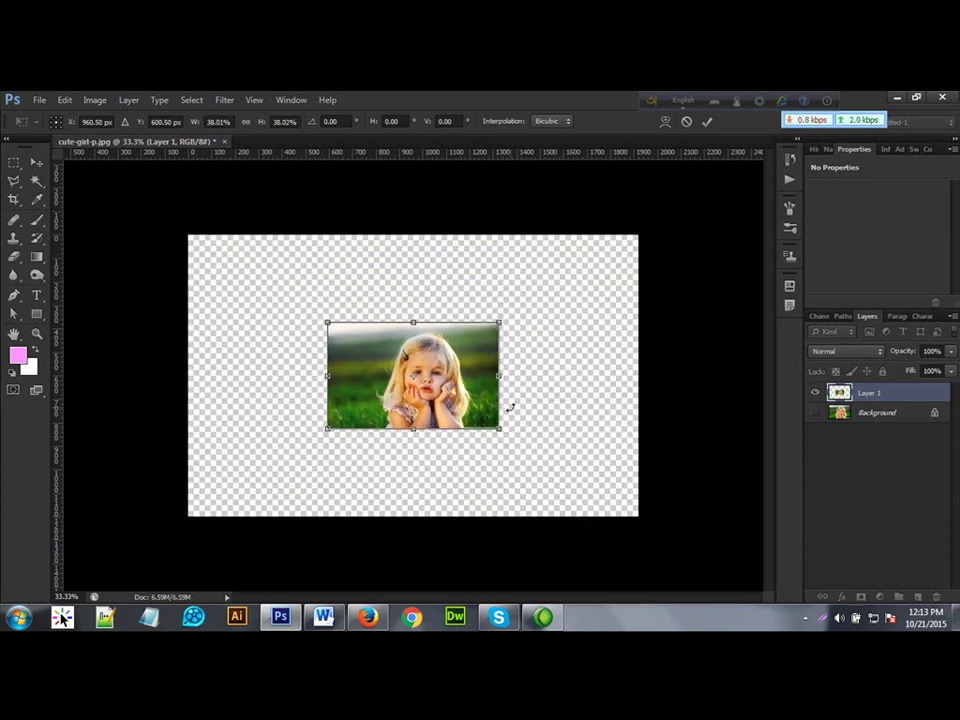
key("Return")
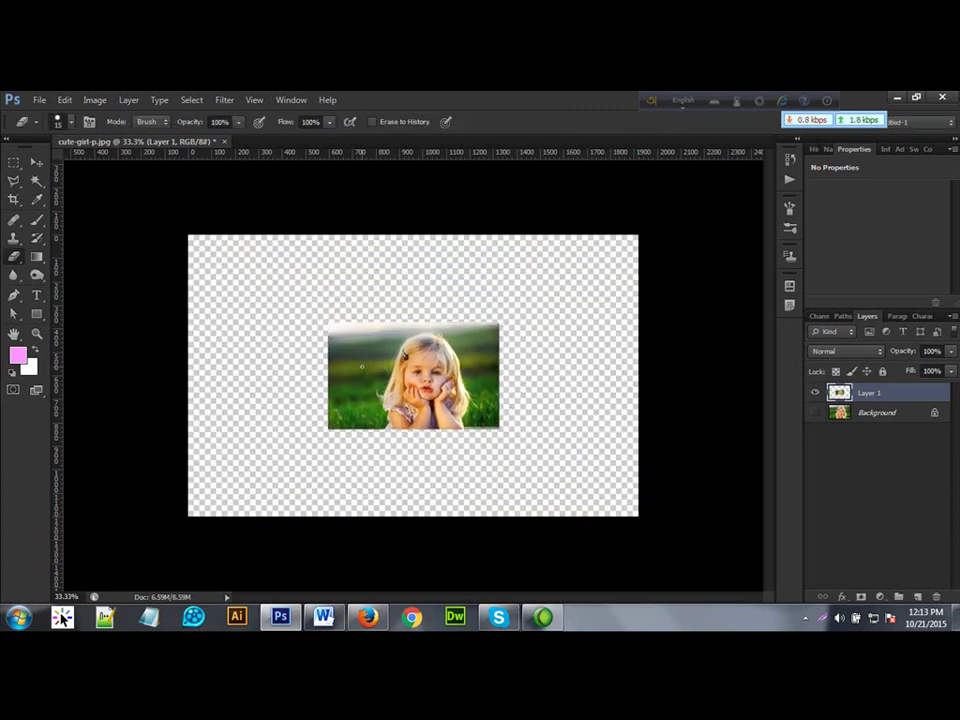
key("v")
left_click_drag(426, 350, 287, 391)
left_click_drag(287, 441, 392, 410)
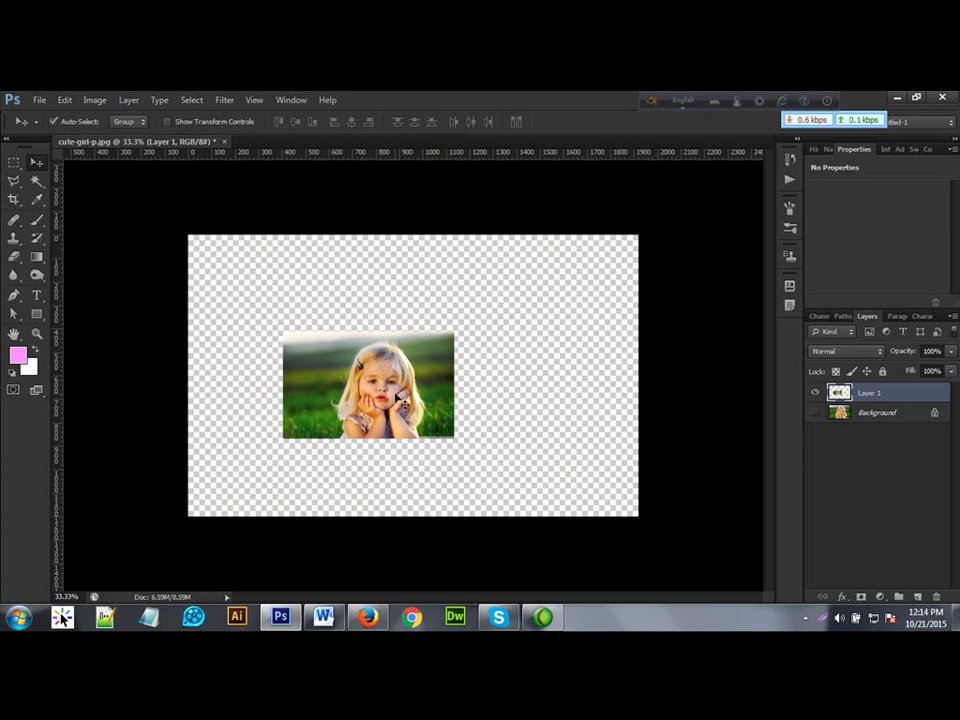
Free-transform the shrunken Layer 1 up to about 538% and scale it back down to about 213%.
key("ctrl+t")
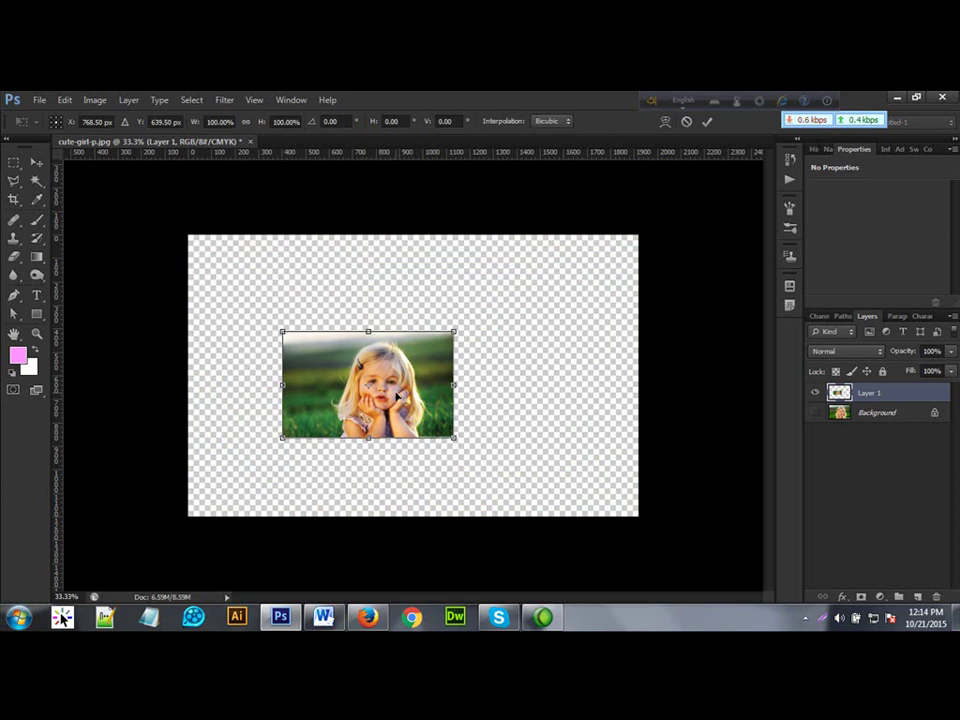
left_click_drag(455, 440, 858, 584)
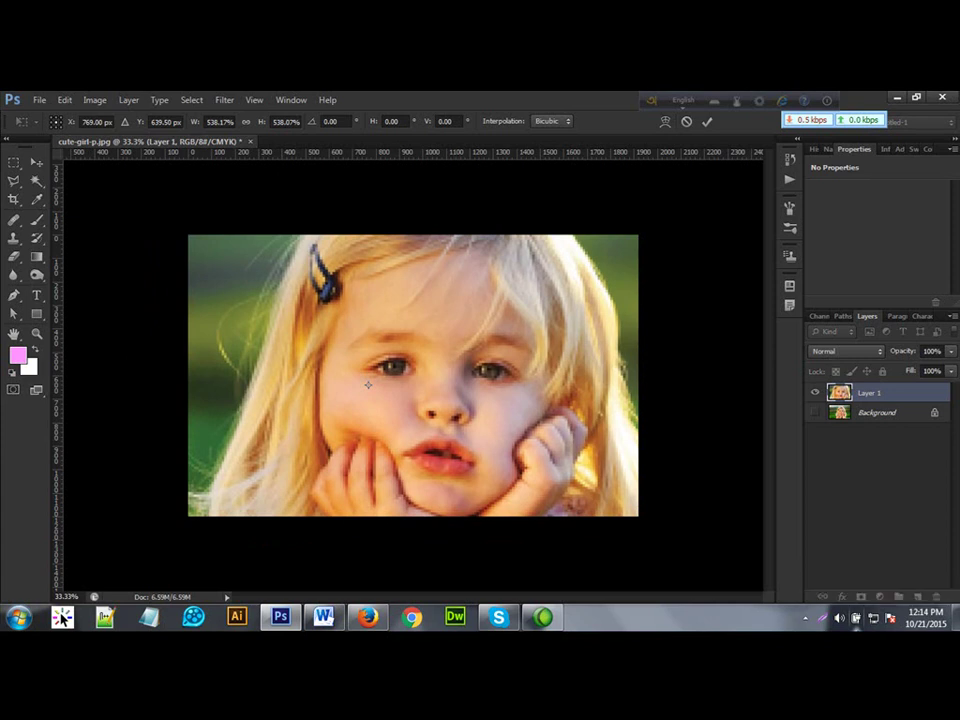
key("ctrl+minus")
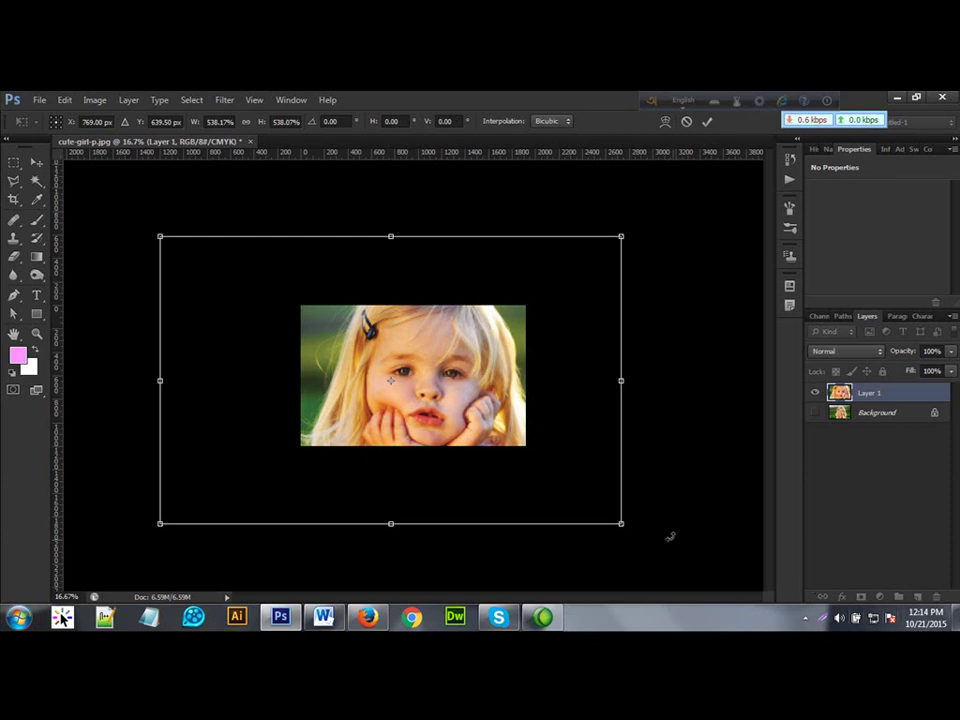
left_click_drag(616, 520, 492, 409)
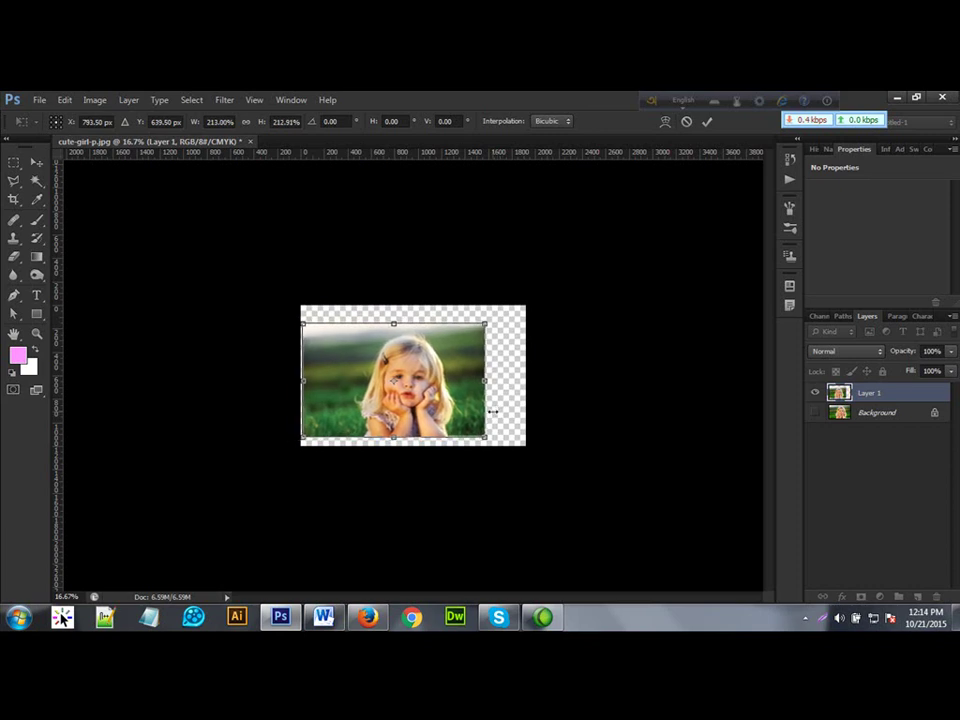
Stretch Layer 1 to about 229% width and 243% height, reposition it toward the canvas's upper left, and apply the transform.
left_click_drag(410, 382, 432, 382)
scroll(432, 382, "up", 3)
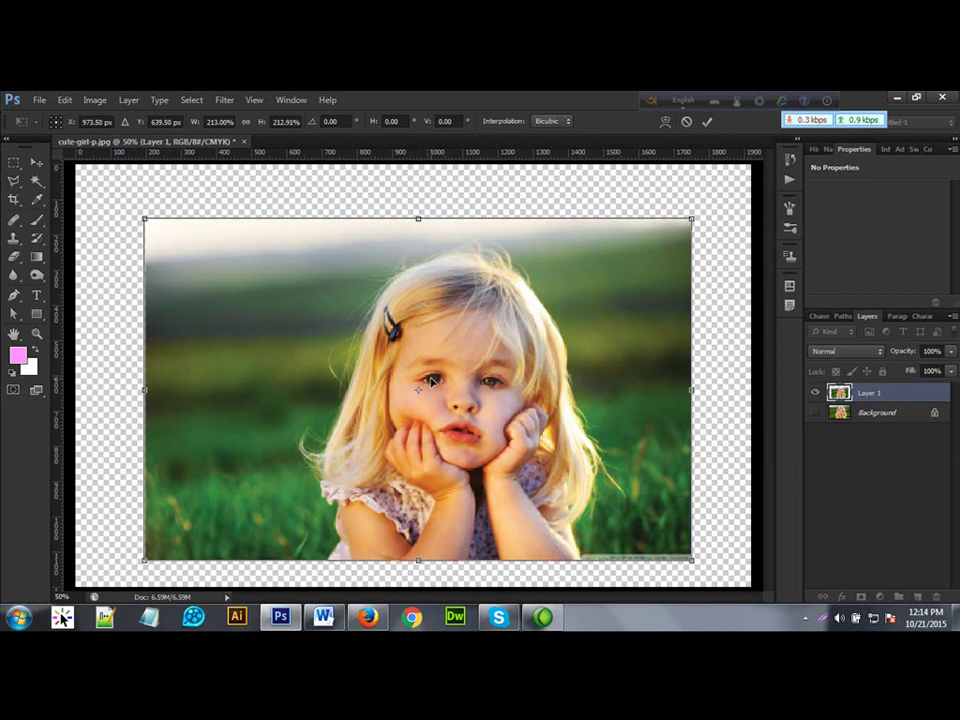
scroll(432, 380, "down", 1)
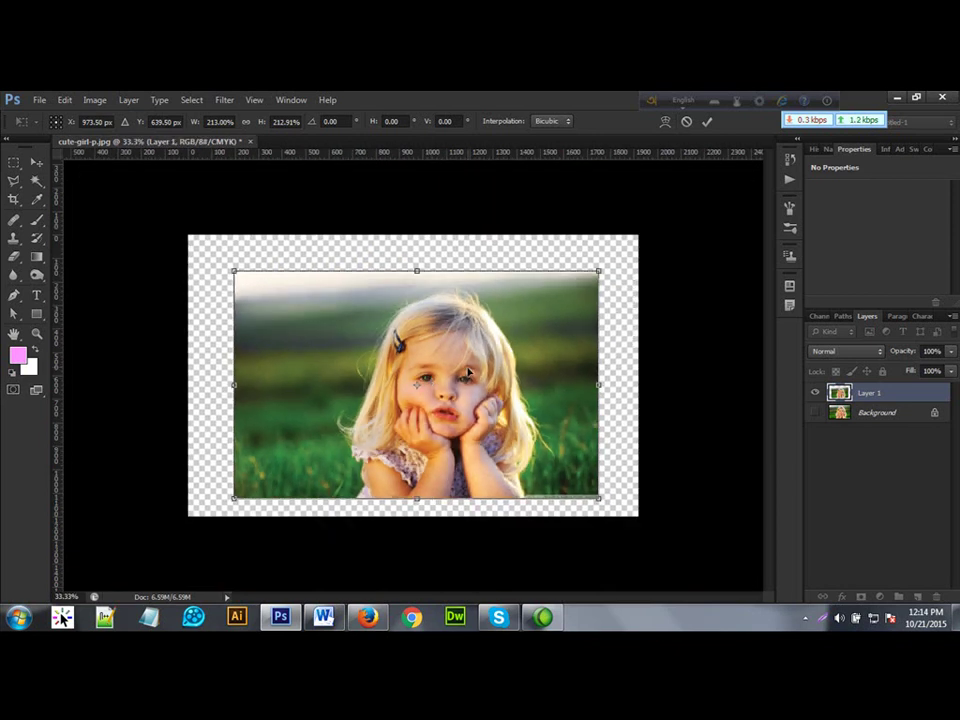
left_click_drag(416, 384, 420, 424)
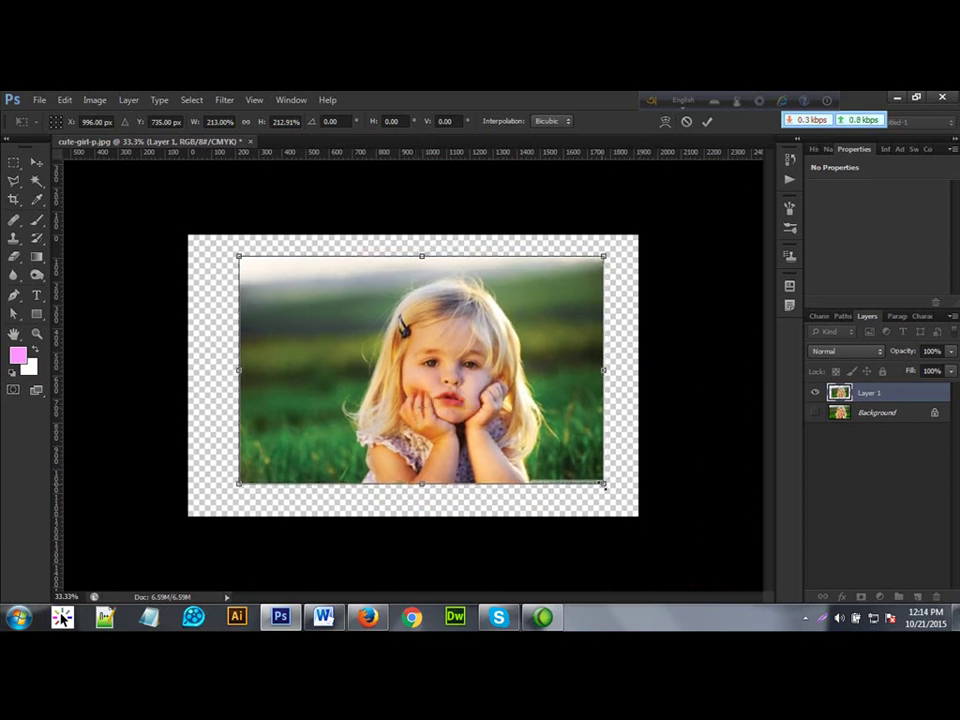
left_click_drag(604, 486, 631, 516)
left_click_drag(562, 383, 518, 357)
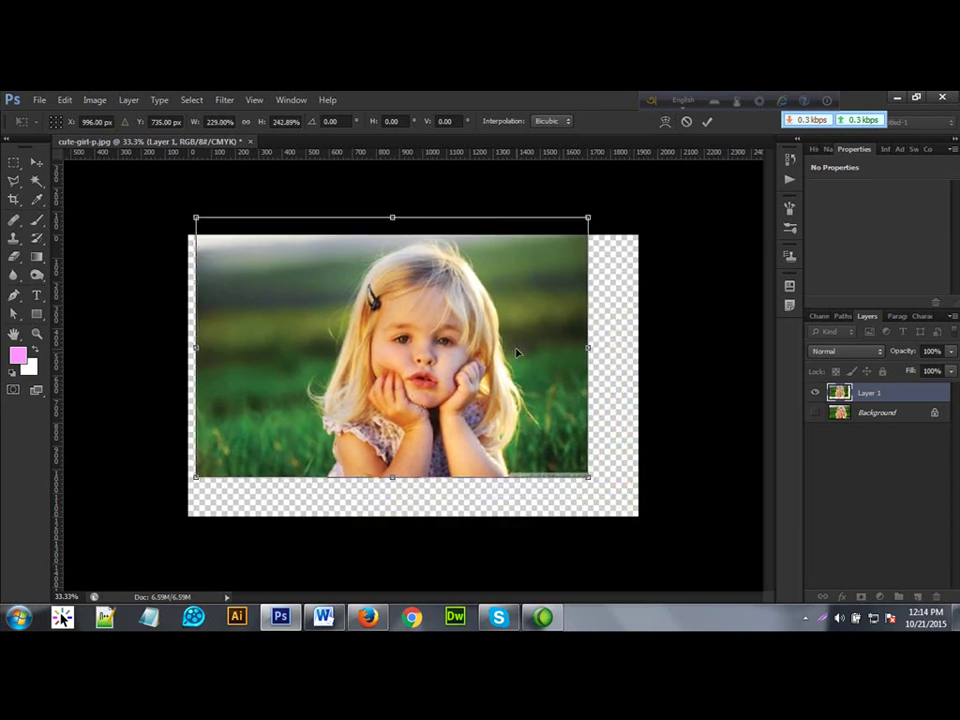
key("Return")
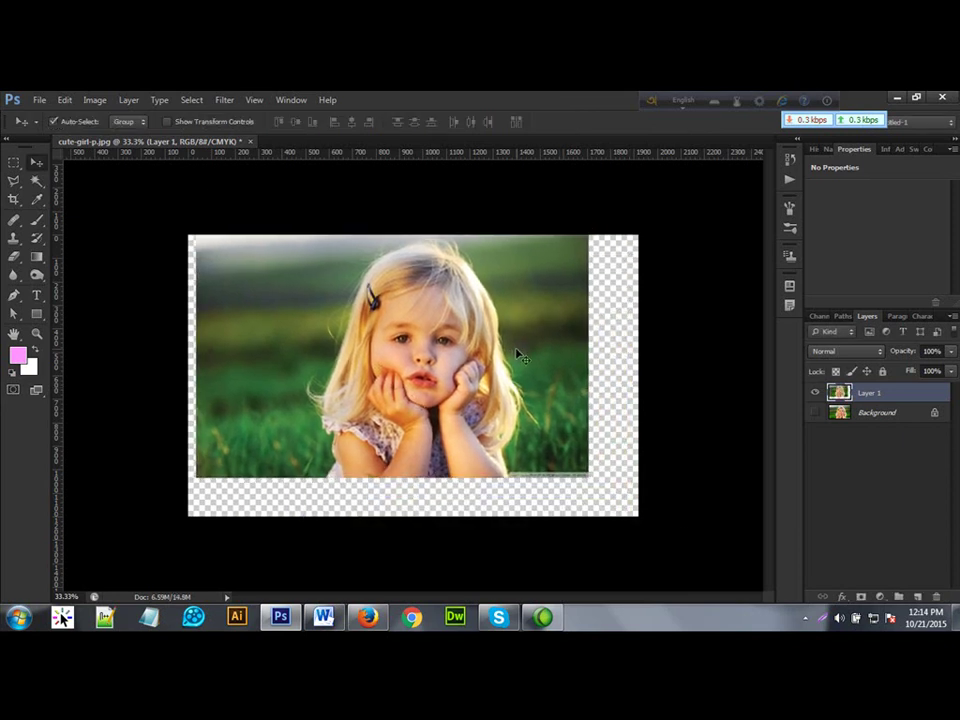
Convert the resized Layer 1 to a Smart Object.
right_click(865, 395)
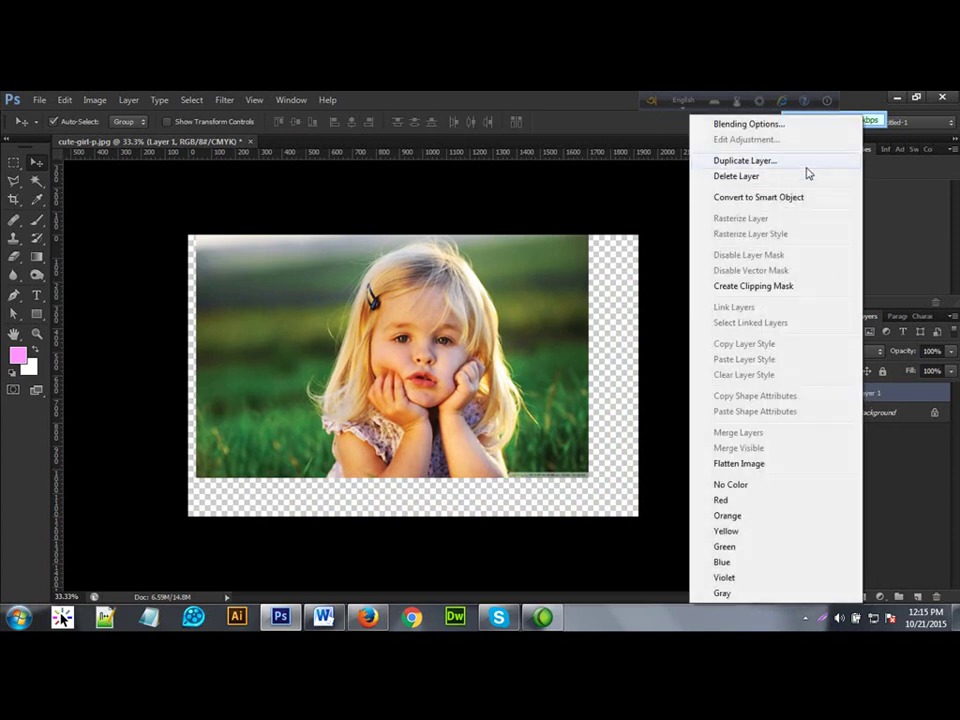
left_click(805, 197)
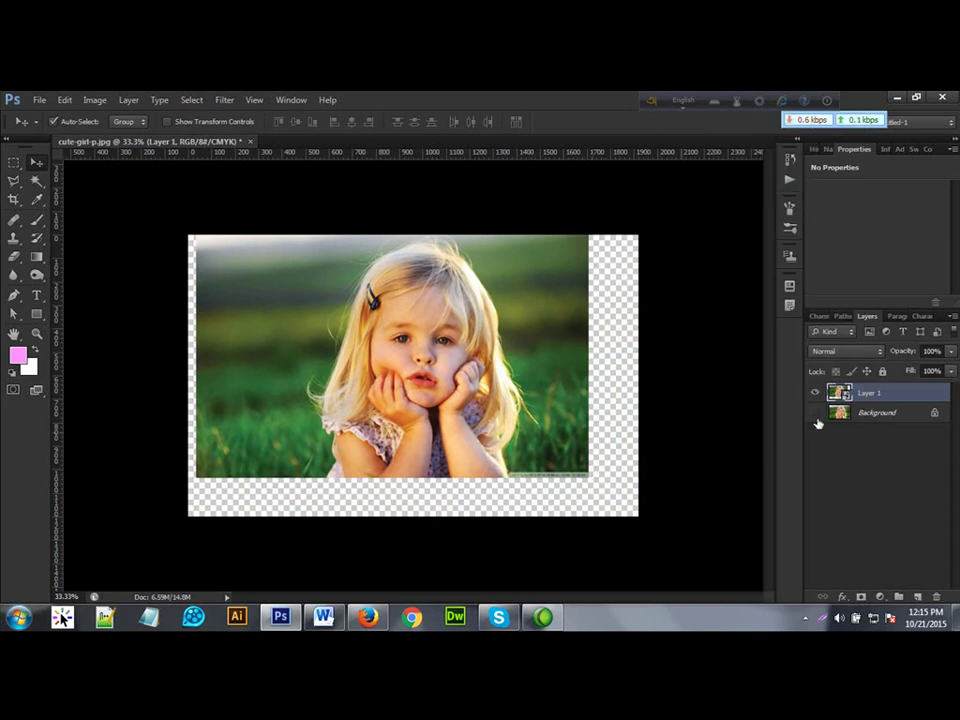
Delete the Layer 1 smart object and make a fresh duplicate of the Background layer.
left_click(935, 599)
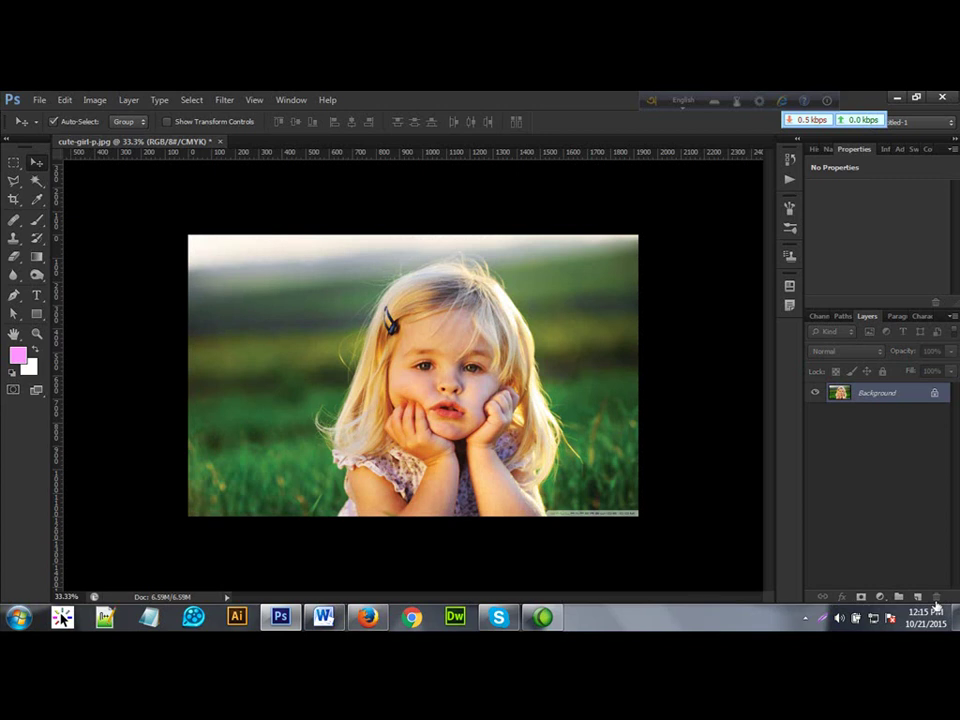
key("ctrl+j")
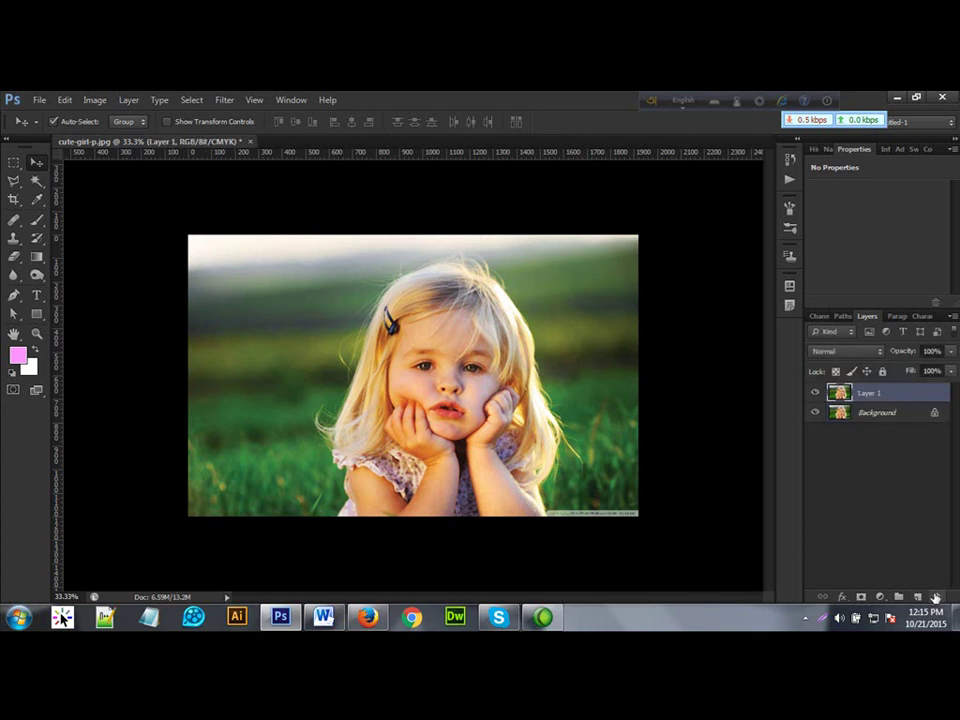
Replace Layer 1 with a new duplicate of the Background layer and convert that duplicate to a Smart Object.
left_click(935, 597)
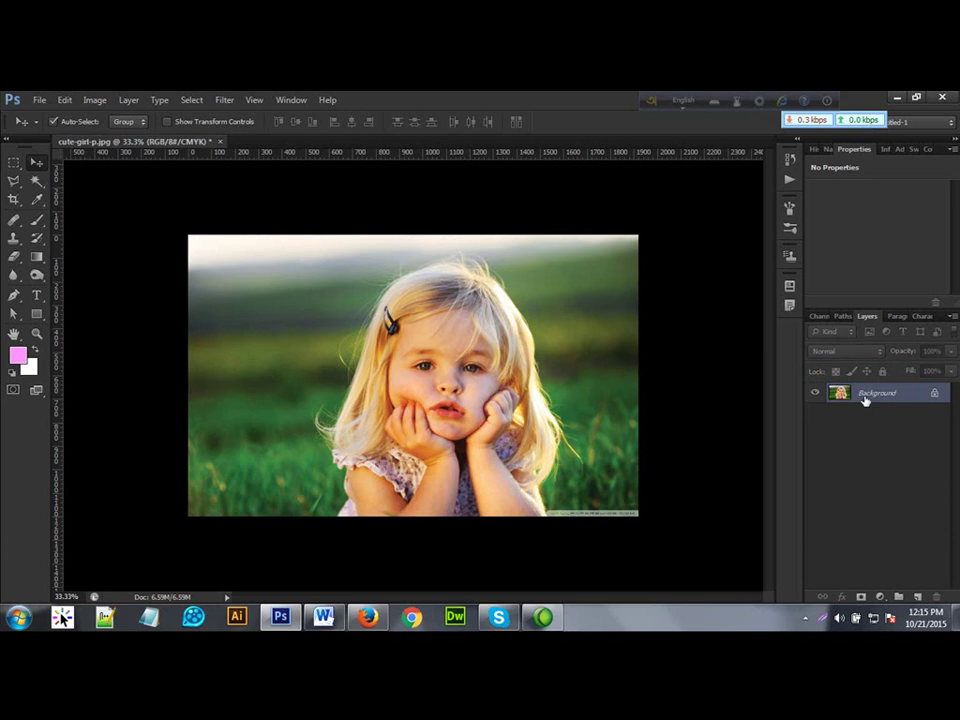
key("ctrl+j")
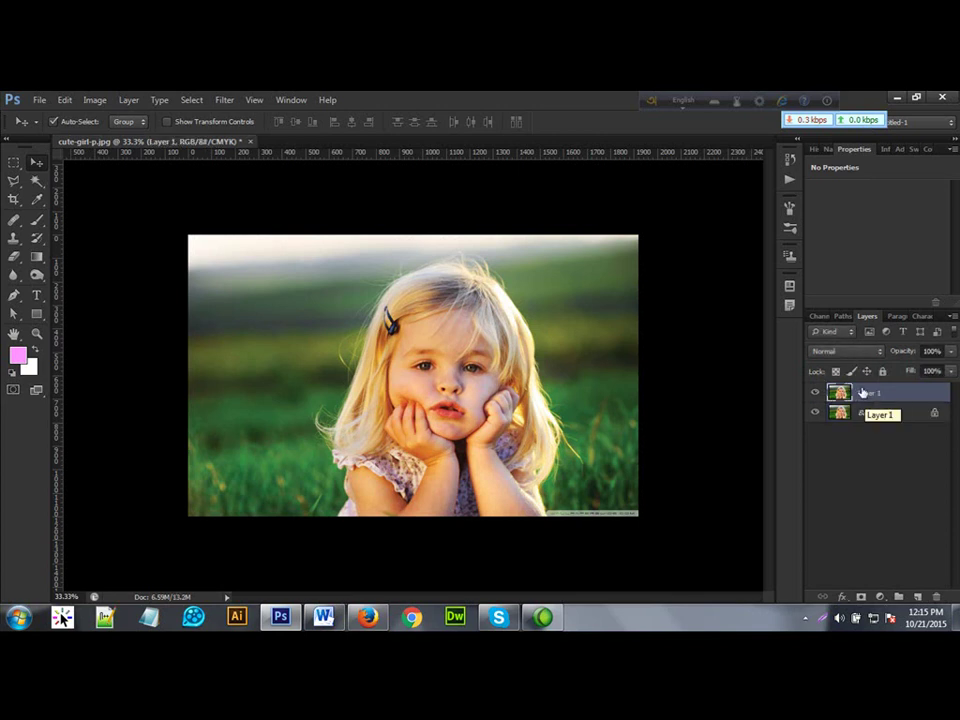
right_click(865, 393)
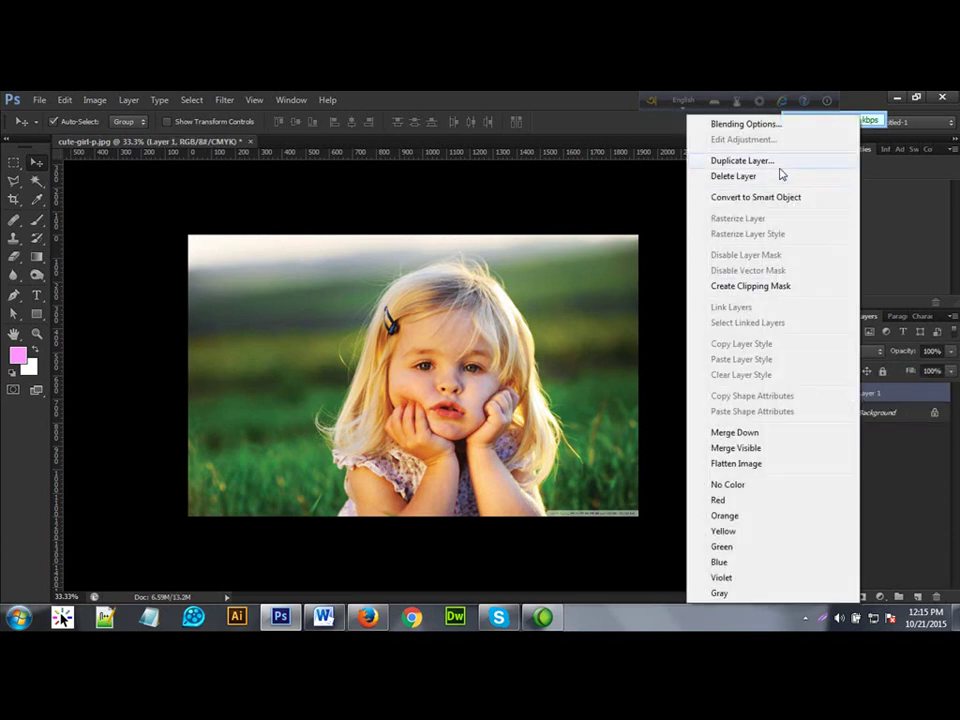
left_click(780, 197)
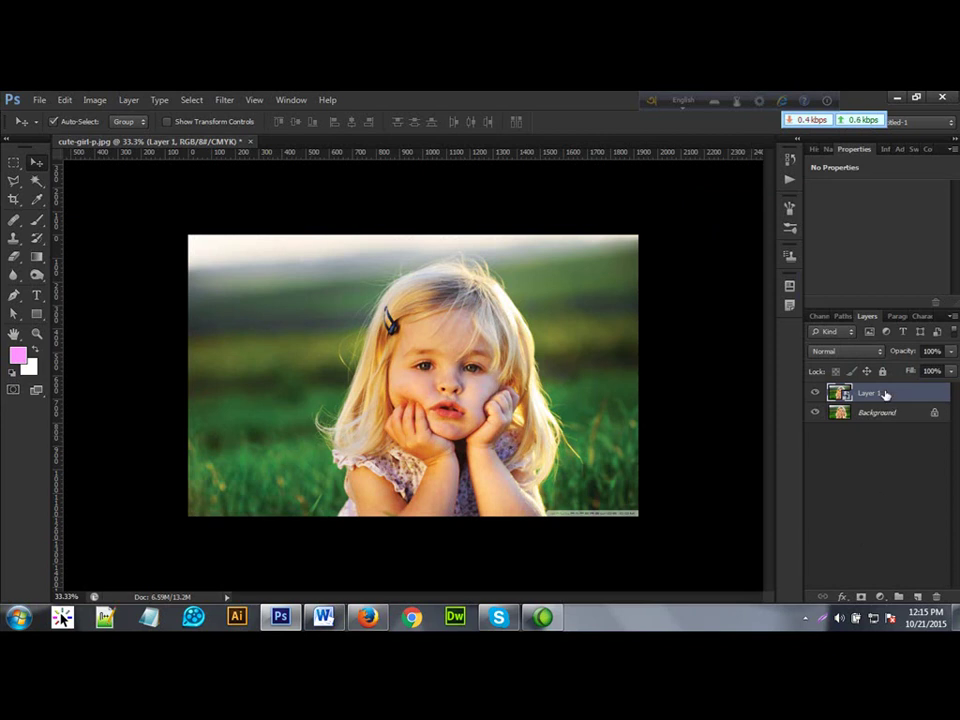
Hide Layer 1, duplicate the Background layer beneath it, and hide the original Background.
left_click(815, 393)
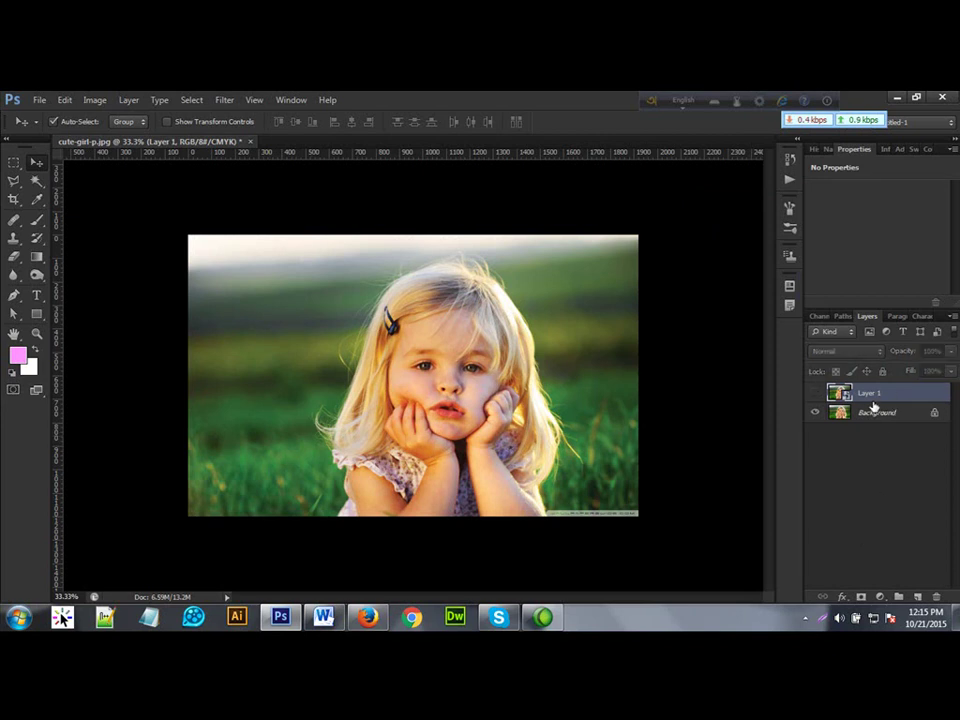
left_click(875, 412)
key("ctrl+j")
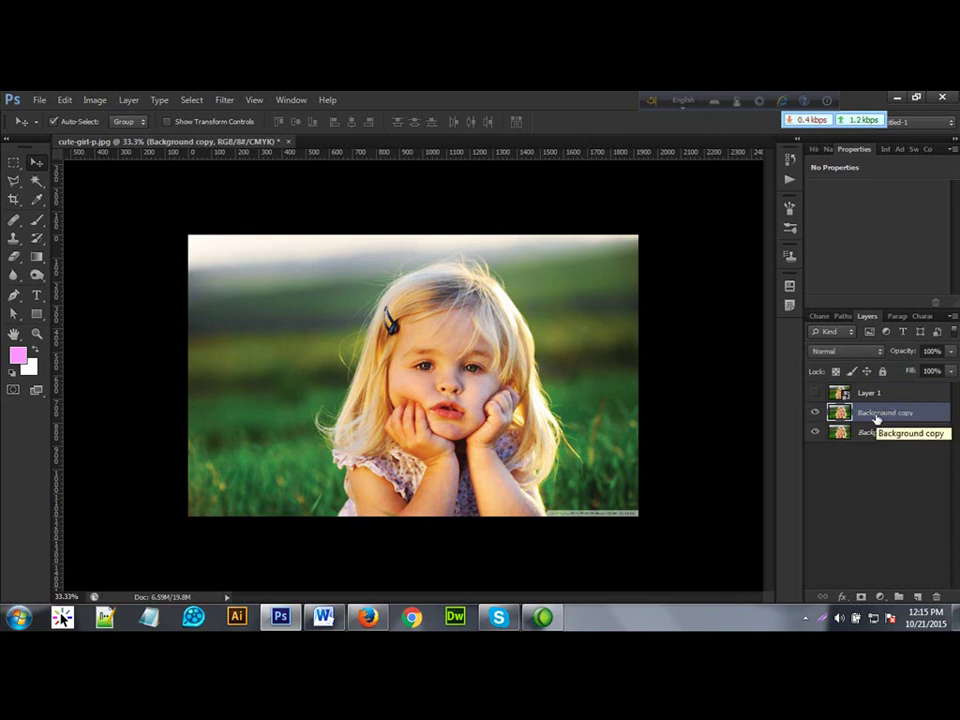
left_click(814, 432)
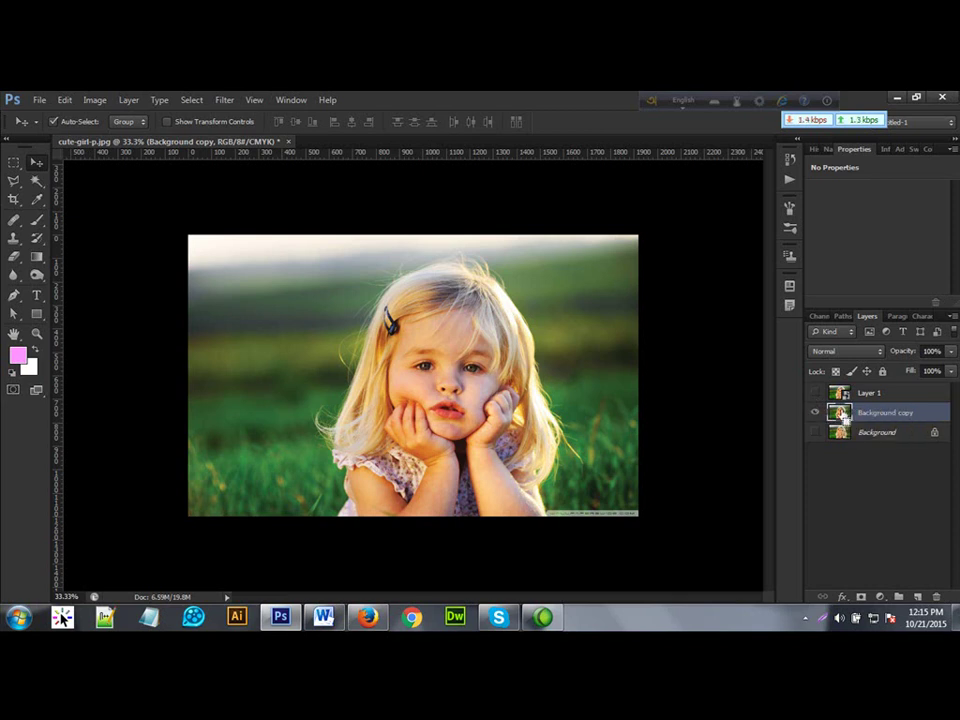
Shrink Background copy to a tiny thumbnail around its center, apply, and scale it back up to about 1224%.
key("ctrl+t")
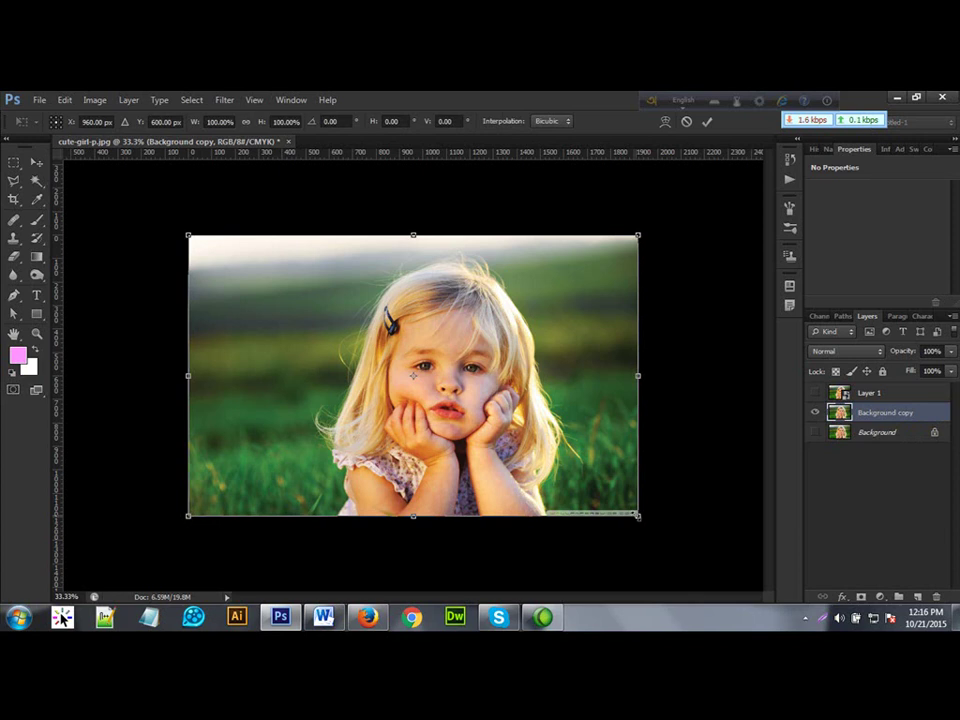
left_click_drag(637, 516, 421, 394)
key("Return")
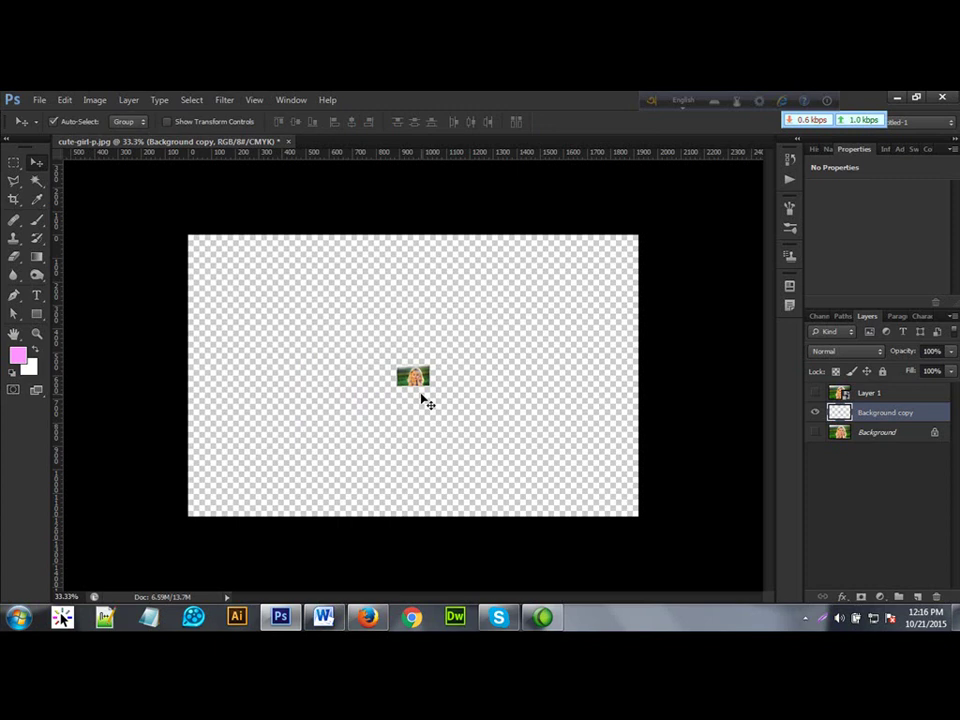
key("ctrl+t")
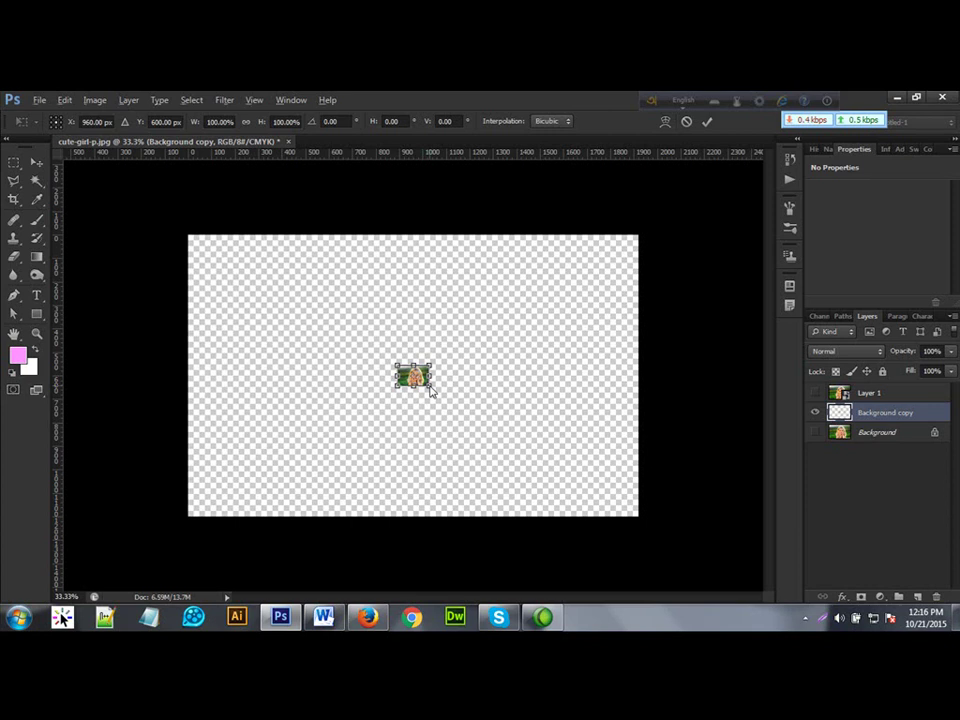
left_click_drag(431, 390, 602, 534)
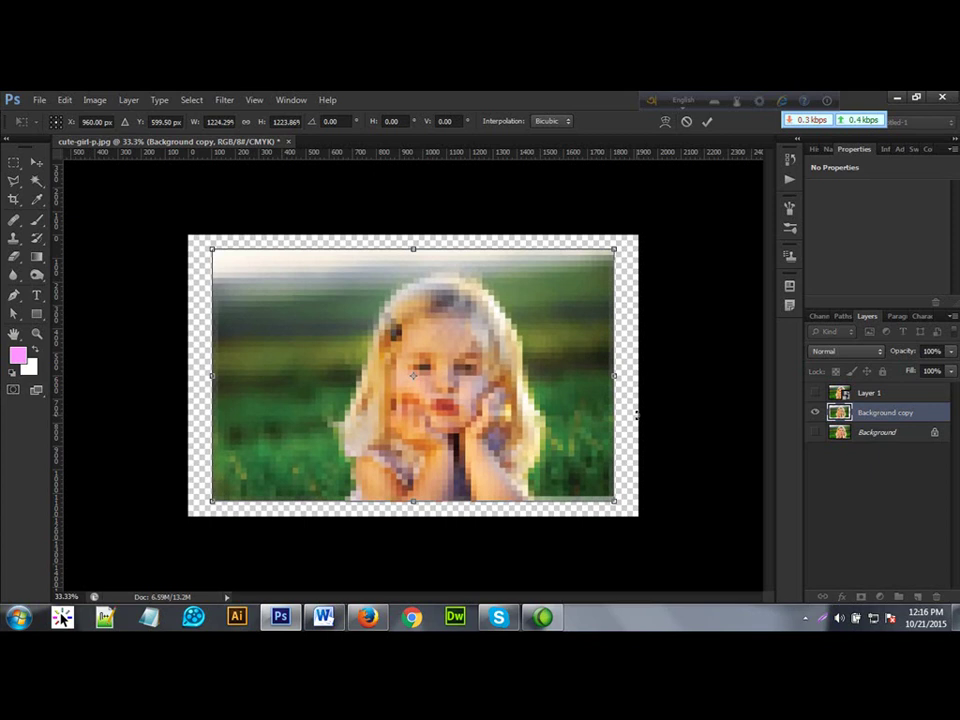
key("Return")
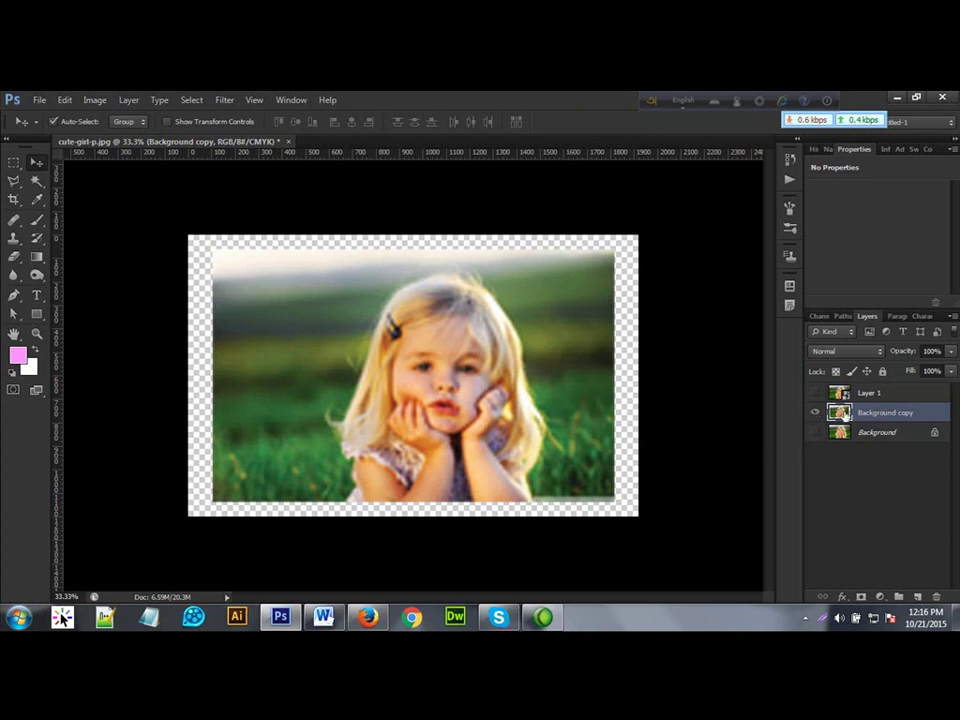
Compare the Layer 1 Smart Object with Background copy by toggling its visibility, leaving Layer 1 shown and Background copy hidden.
left_click(816, 394)
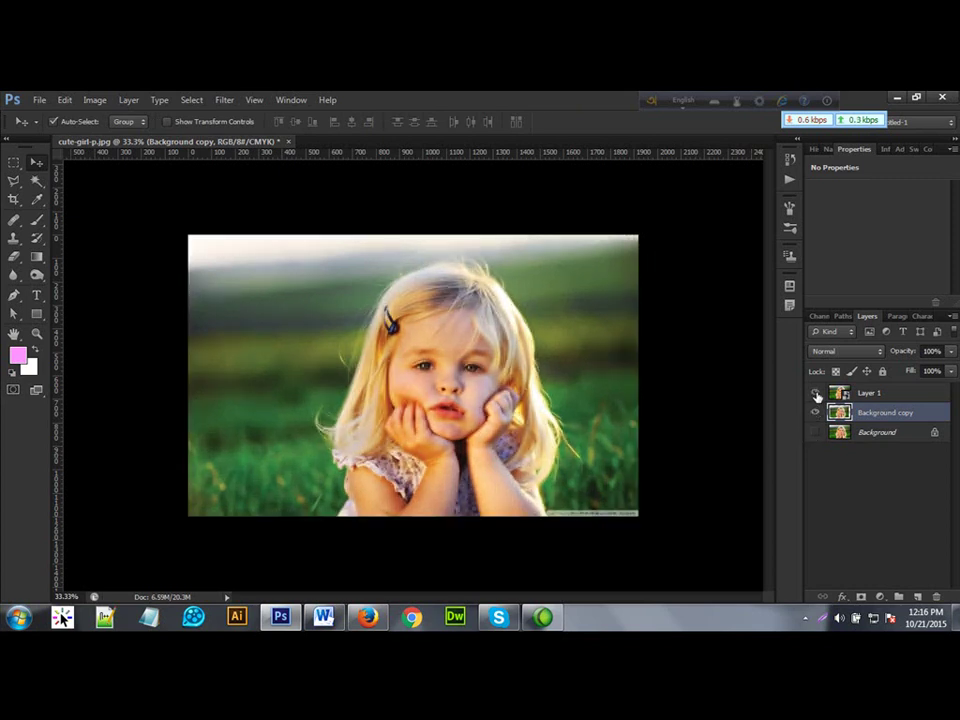
left_click(816, 395)
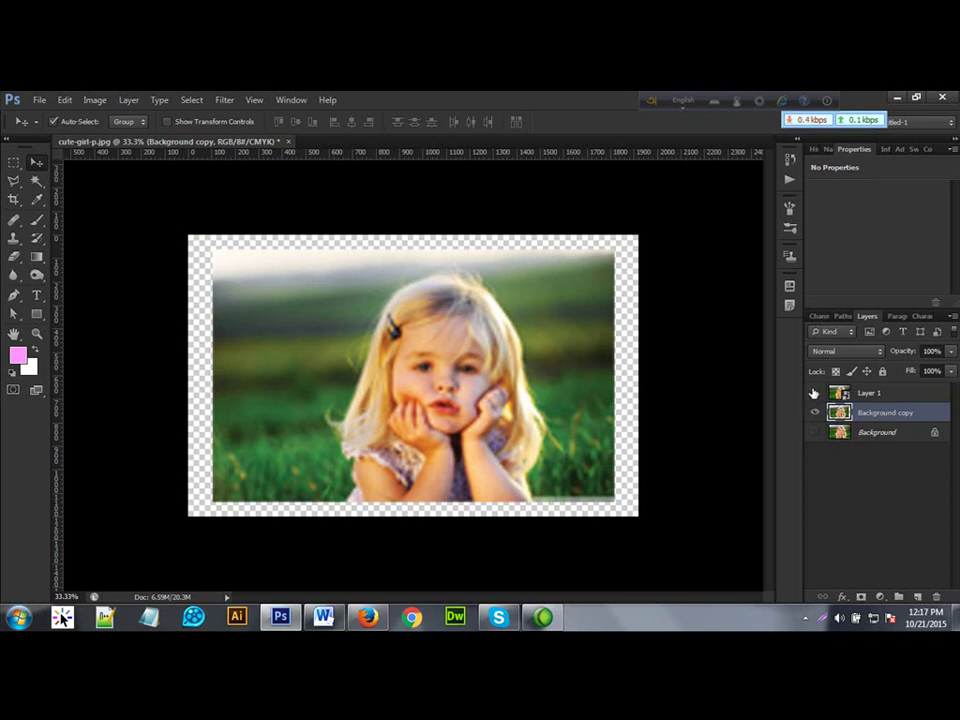
left_click(815, 394)
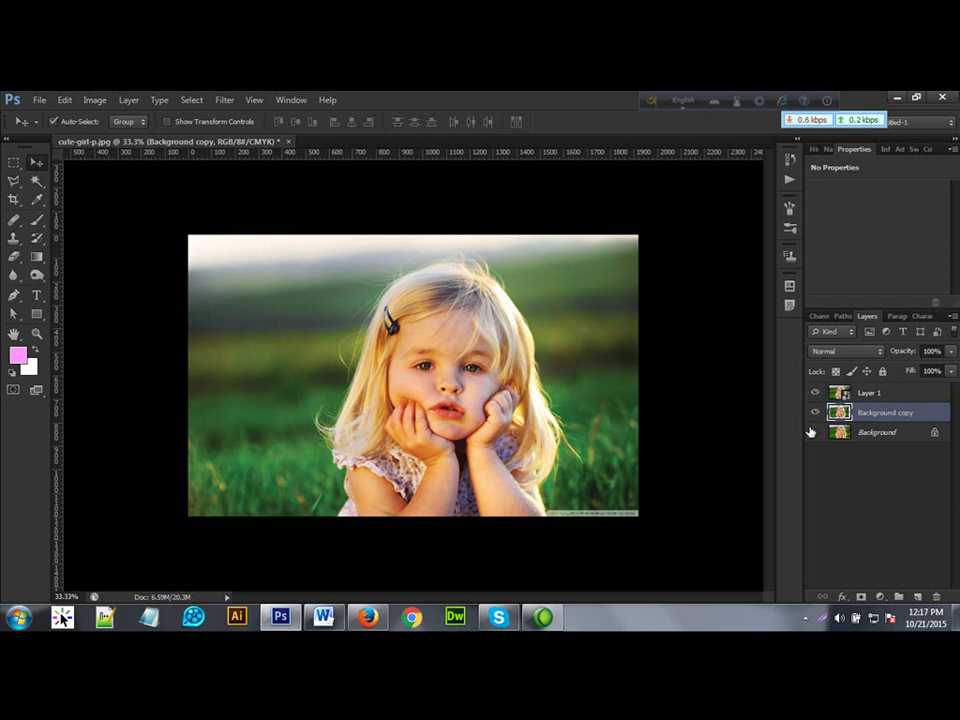
left_click(815, 412)
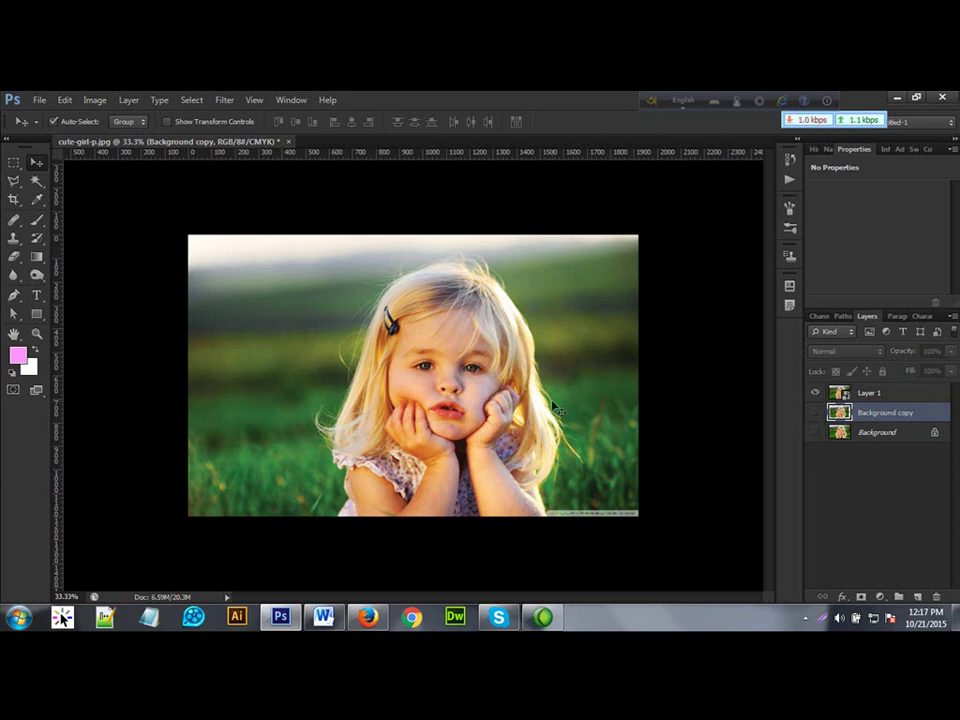
Scale the Layer 1 Smart Object down to about 7% around its center, apply, and scale it back up to about 100%.
left_click(868, 394)
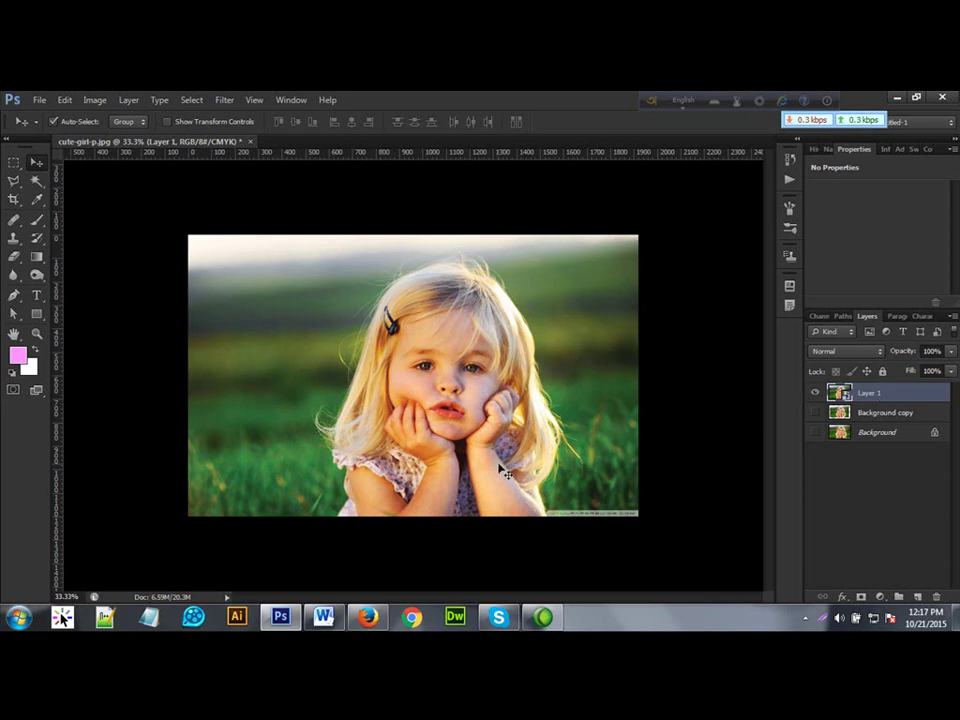
key("ctrl+t")
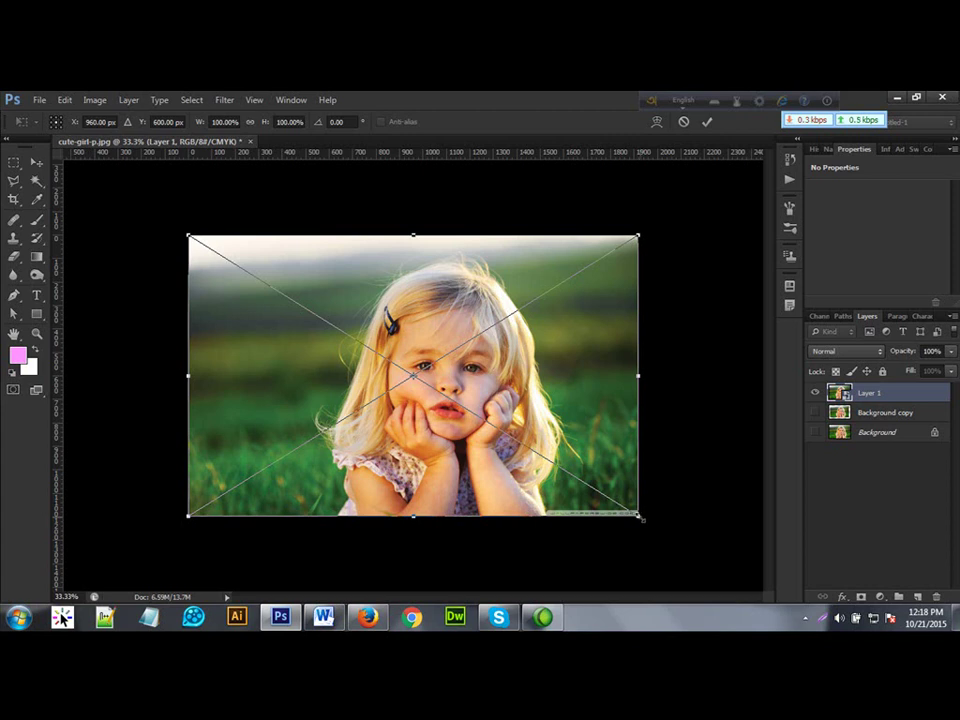
left_click_drag(638, 515, 435, 372)
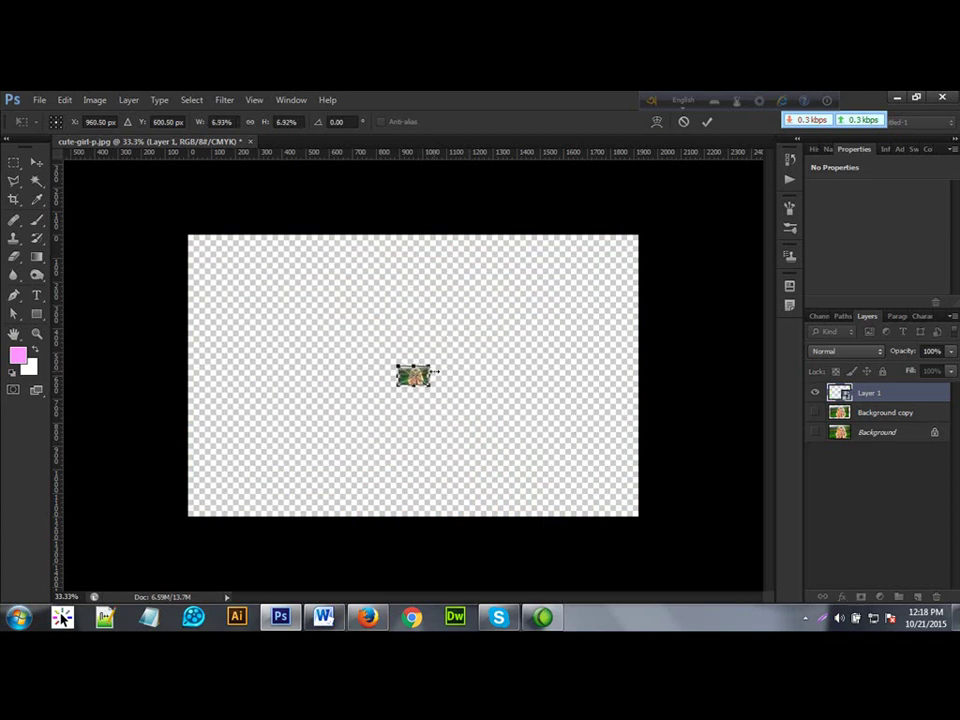
key("Return")
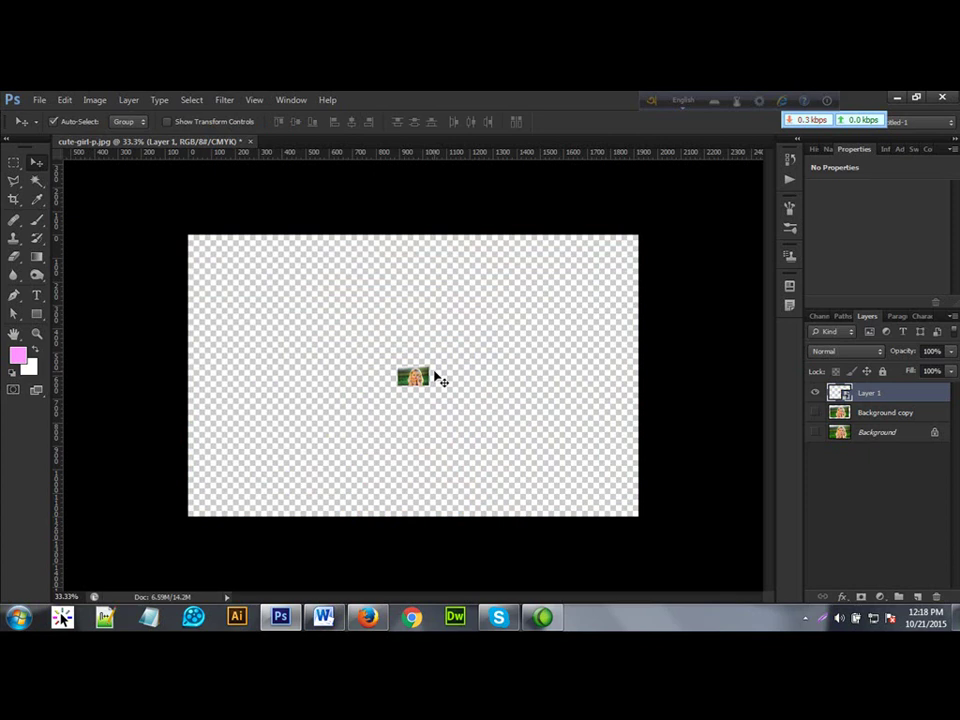
key("ctrl+t")
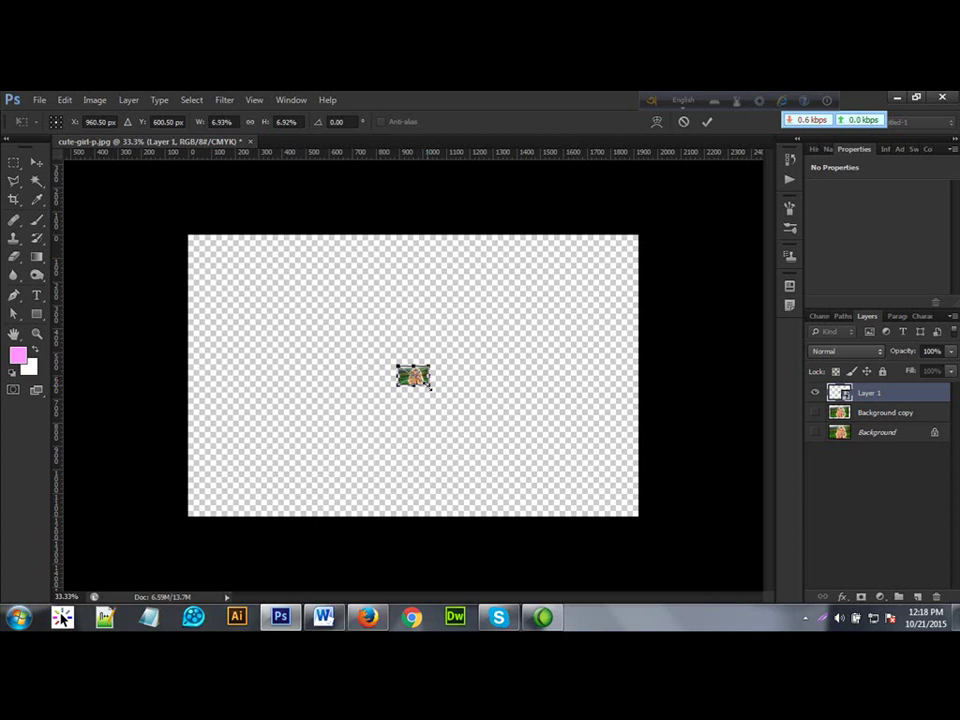
left_click_drag(430, 387, 629, 531)
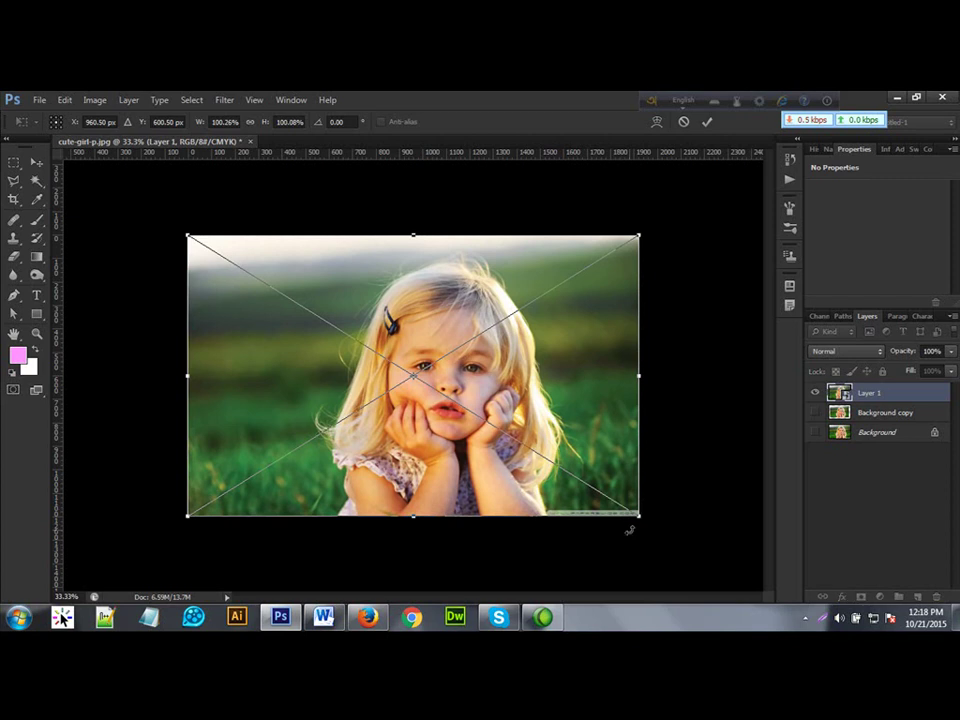
key("Return")
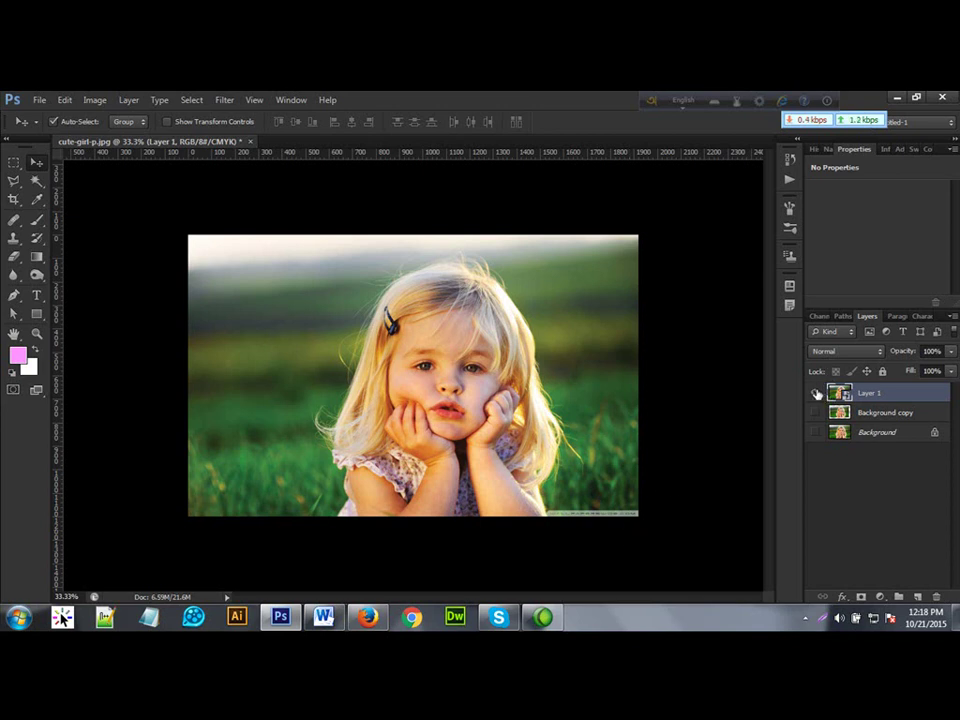
Compare the resized Smart Object with Background copy by hiding Layer 1, showing Background copy, and showing Layer 1 again.
left_click(817, 393)
left_click(815, 412)
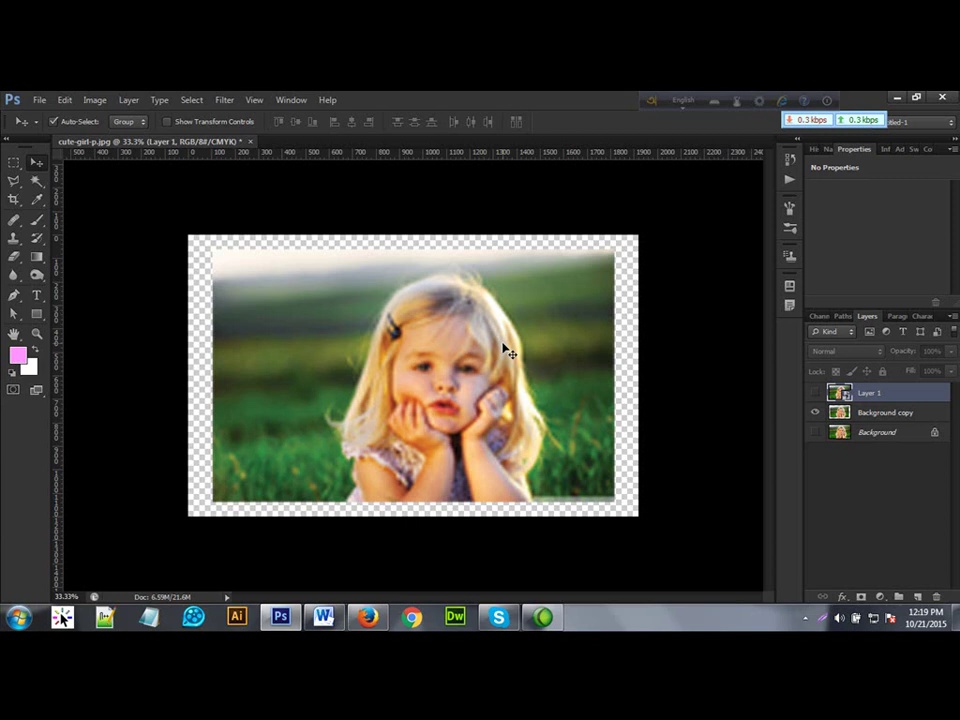
left_click(816, 395)
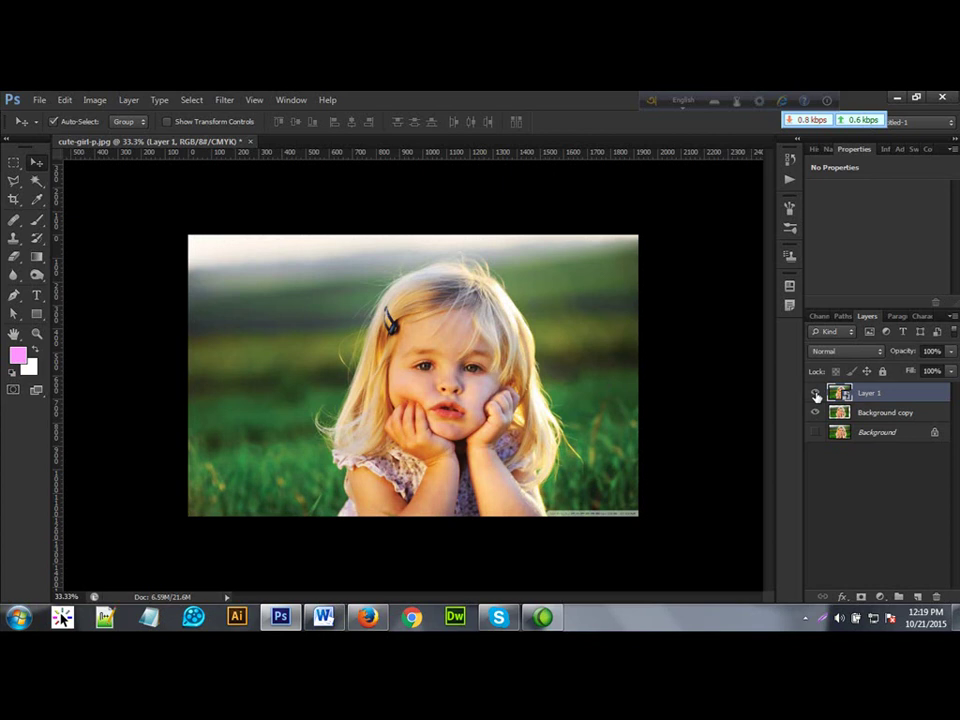
Rasterize the Layer 1 Smart Object.
right_click(890, 393)
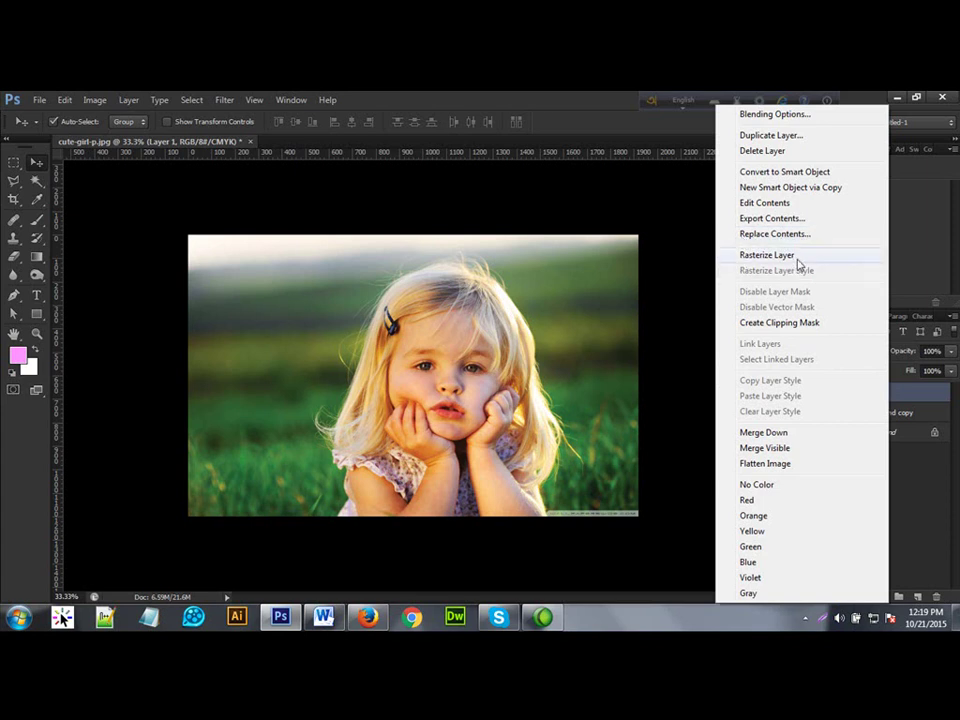
left_click(745, 259)
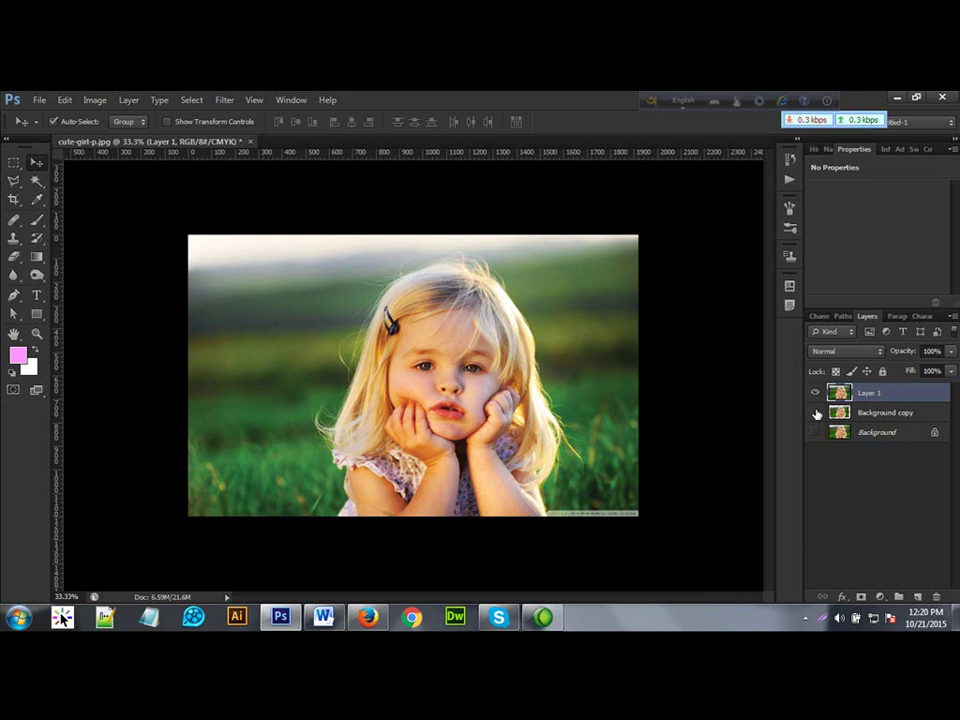
On a new layer, draw a green circle about 729 px across with the Ellipse tool and move it over the girl's face.
key("ctrl+shift+alt+n")
left_click(13, 161)
left_click(37, 314)
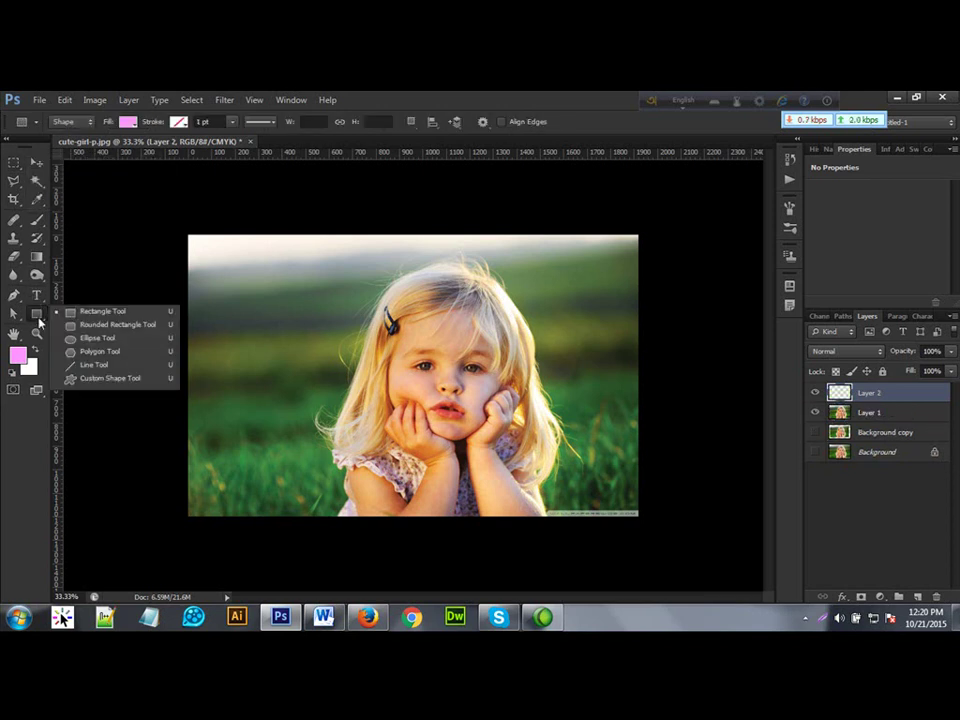
left_click(91, 333)
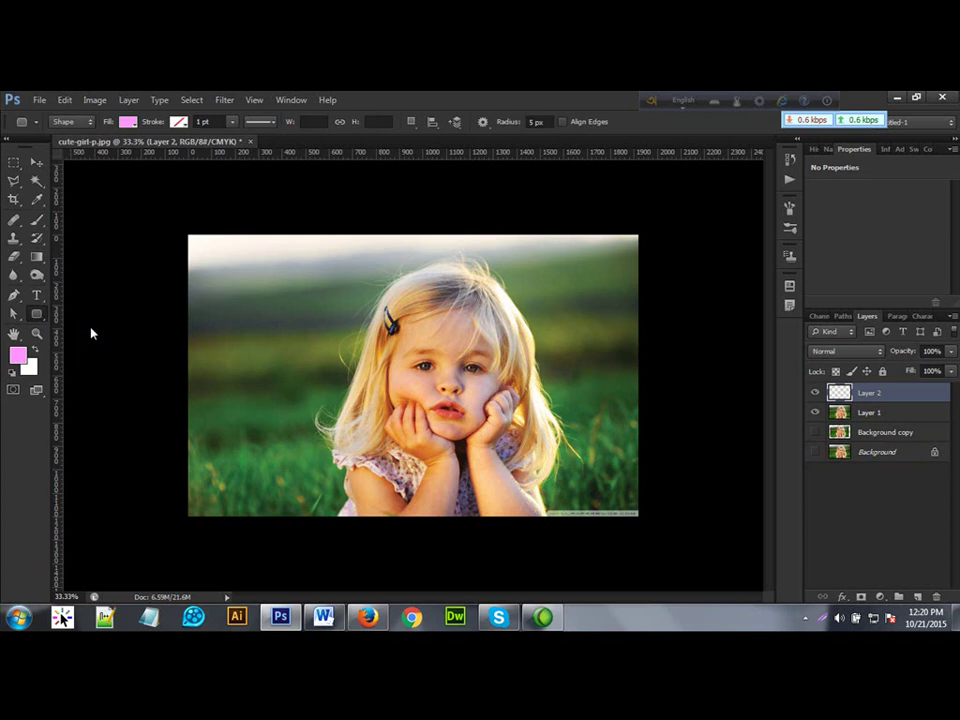
left_click_drag(316, 292, 487, 463)
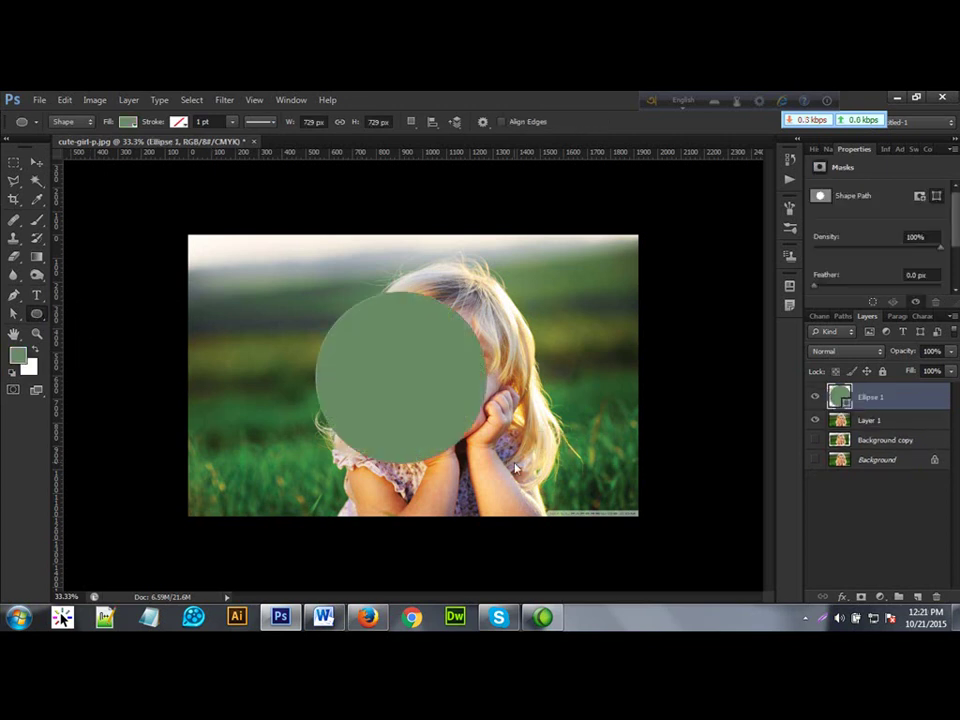
key("v")
left_click_drag(399, 409, 450, 405)
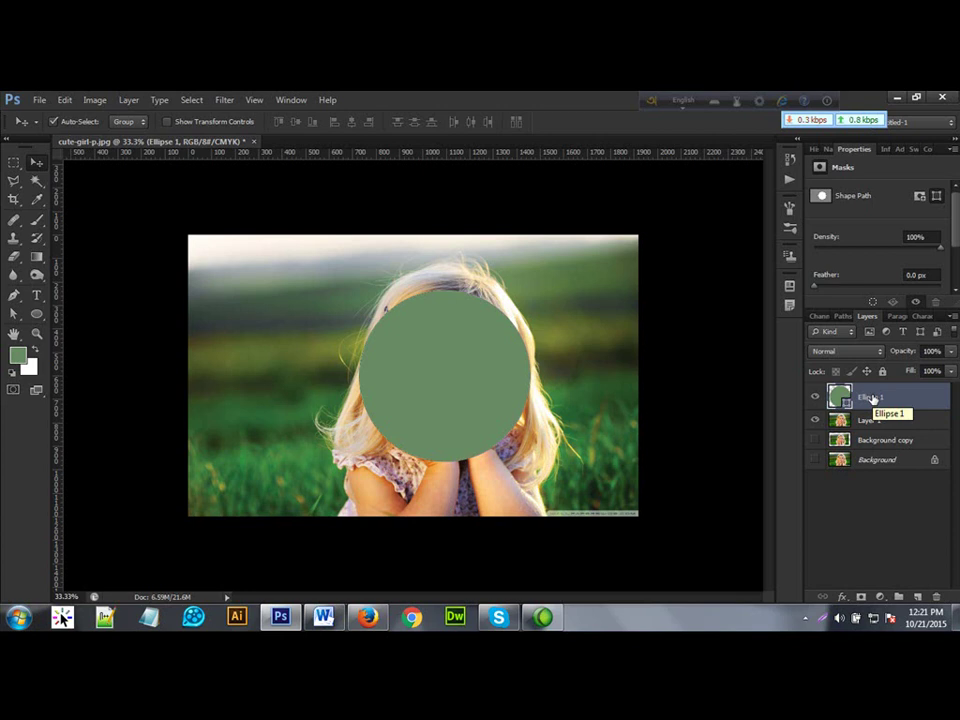
Move Layer 1 above Ellipse 1, clip it to the circle with a clipping mask, and shift the photo slightly downward.
left_click(874, 422)
left_click_drag(874, 422, 872, 391)
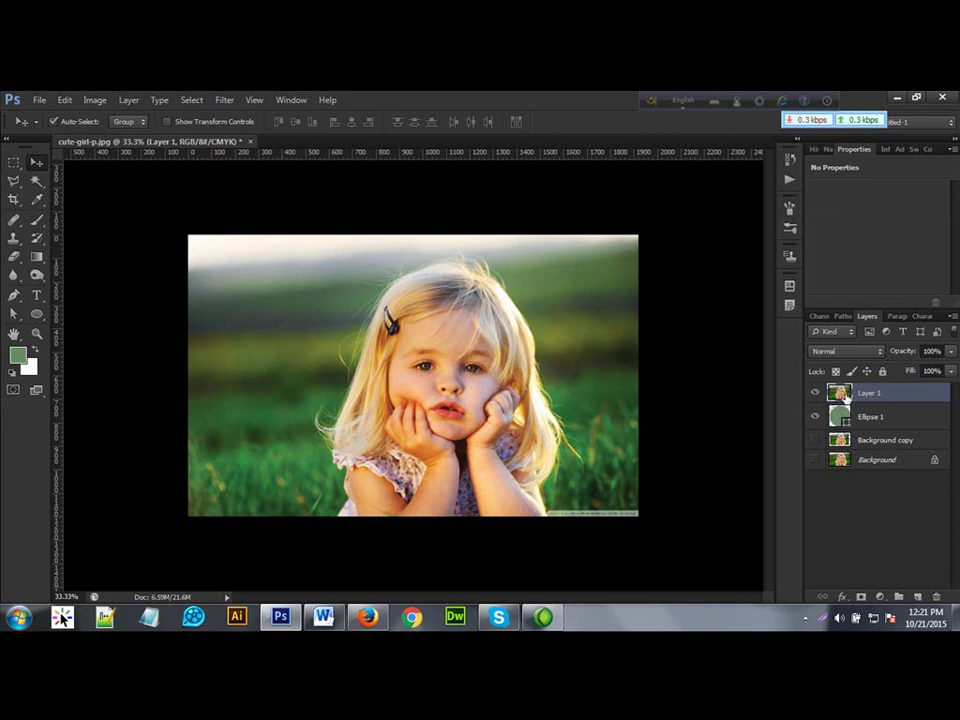
left_click(846, 420)
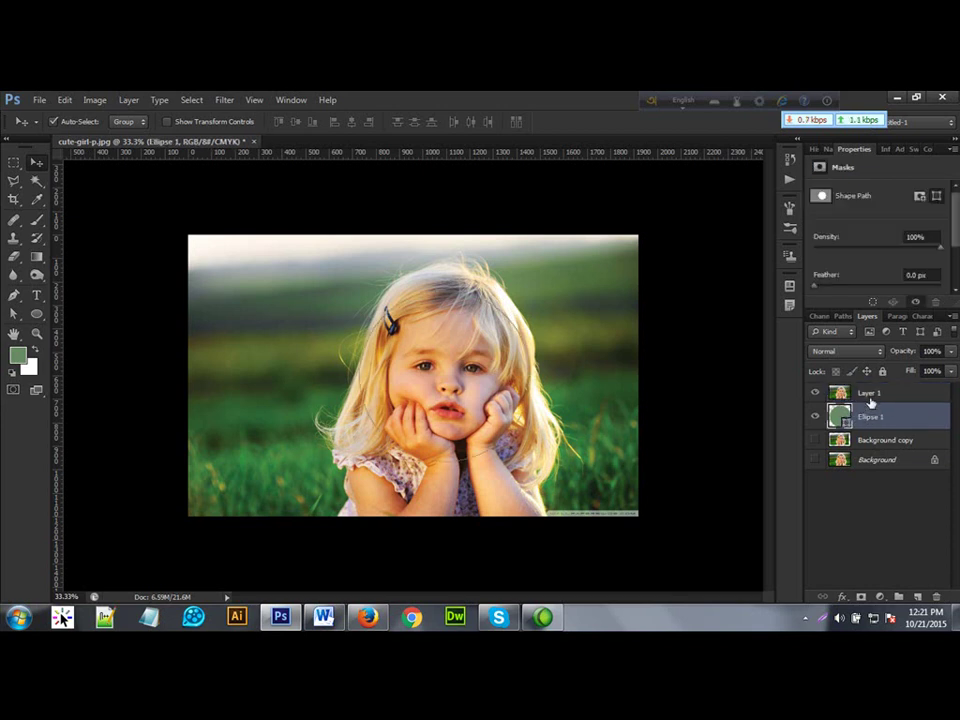
left_click(870, 397)
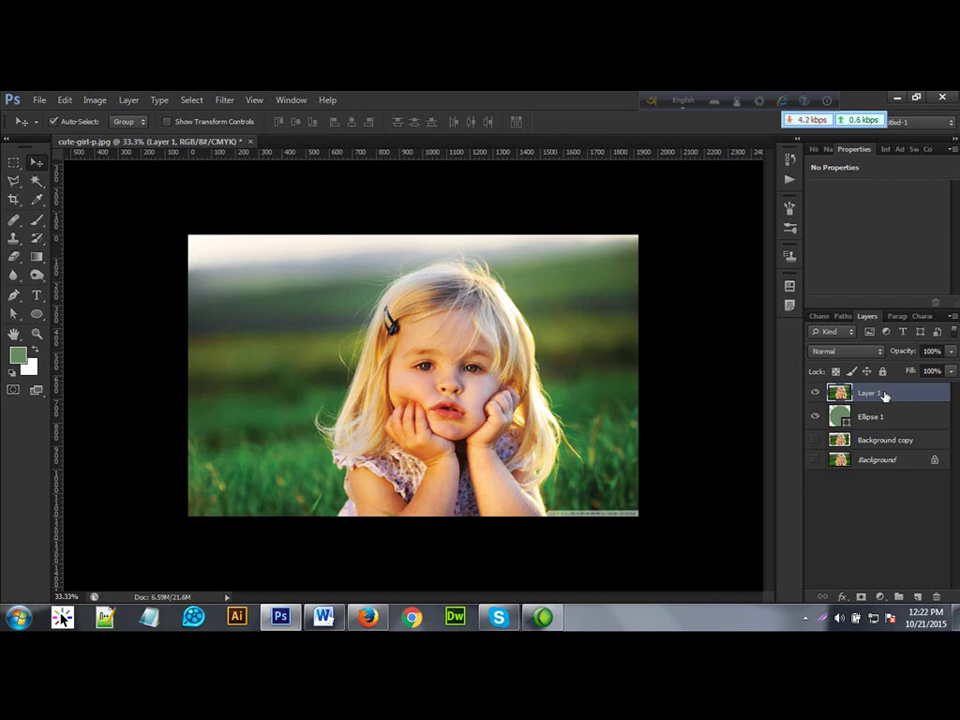
right_click(884, 396)
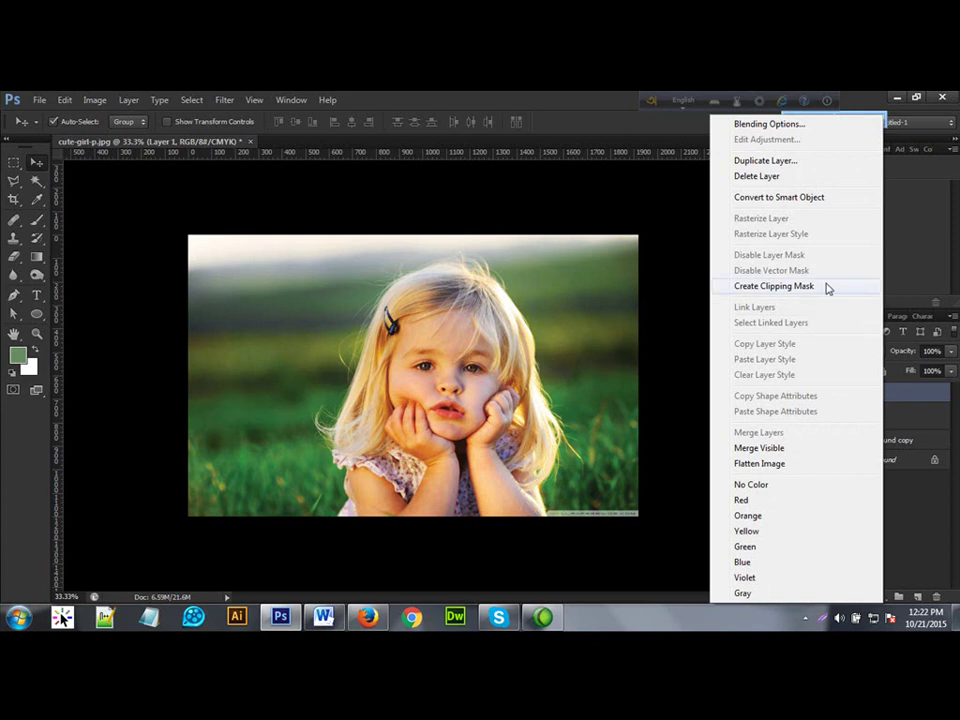
left_click(774, 286)
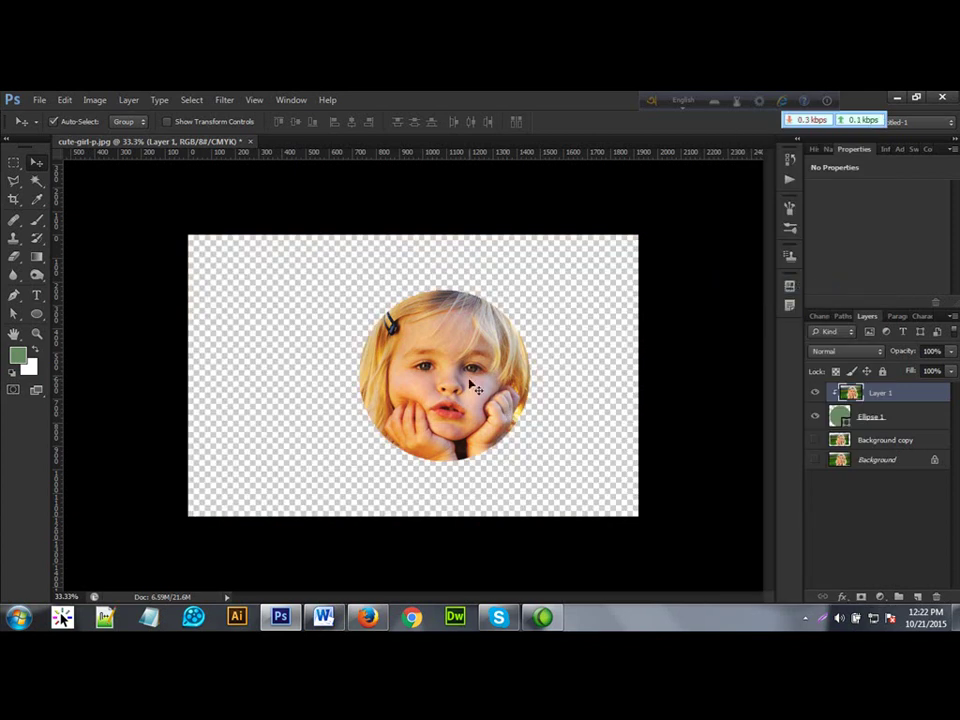
mouse_move(470, 396)
left_mouse_down()
mouse_move(505, 392)
mouse_move(452, 392)
left_mouse_up()
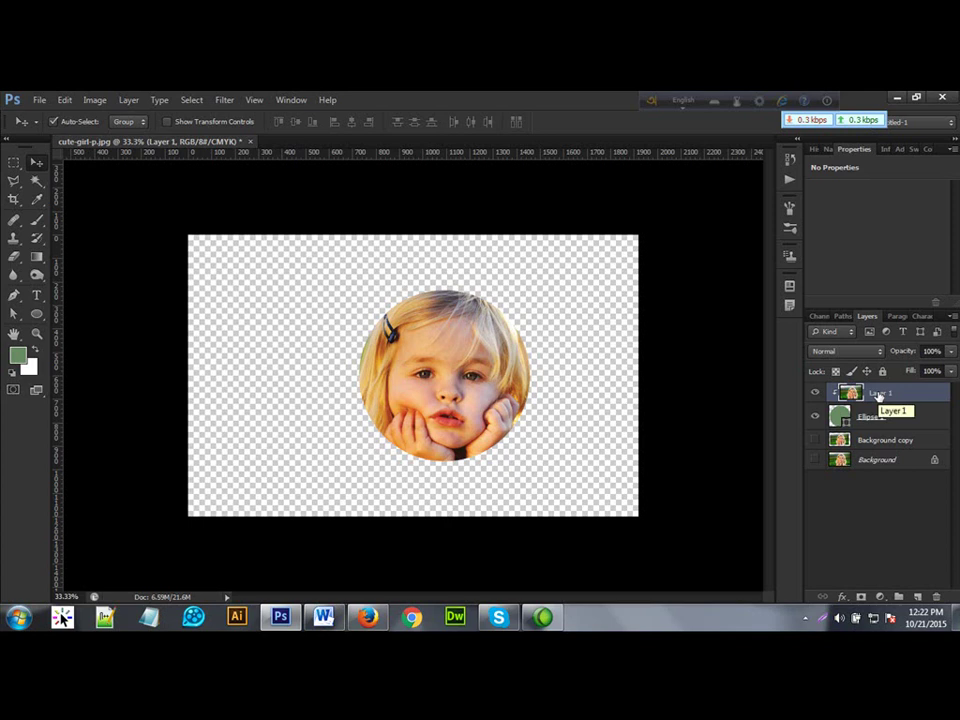
key("ctrl+t")
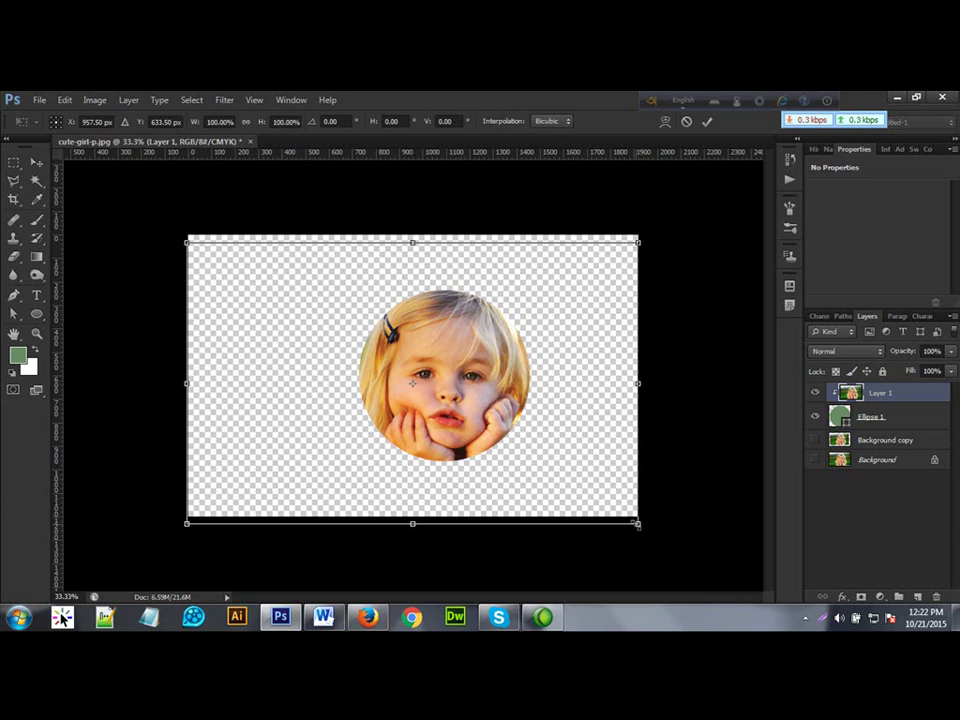
left_click_drag(637, 523, 549, 452)
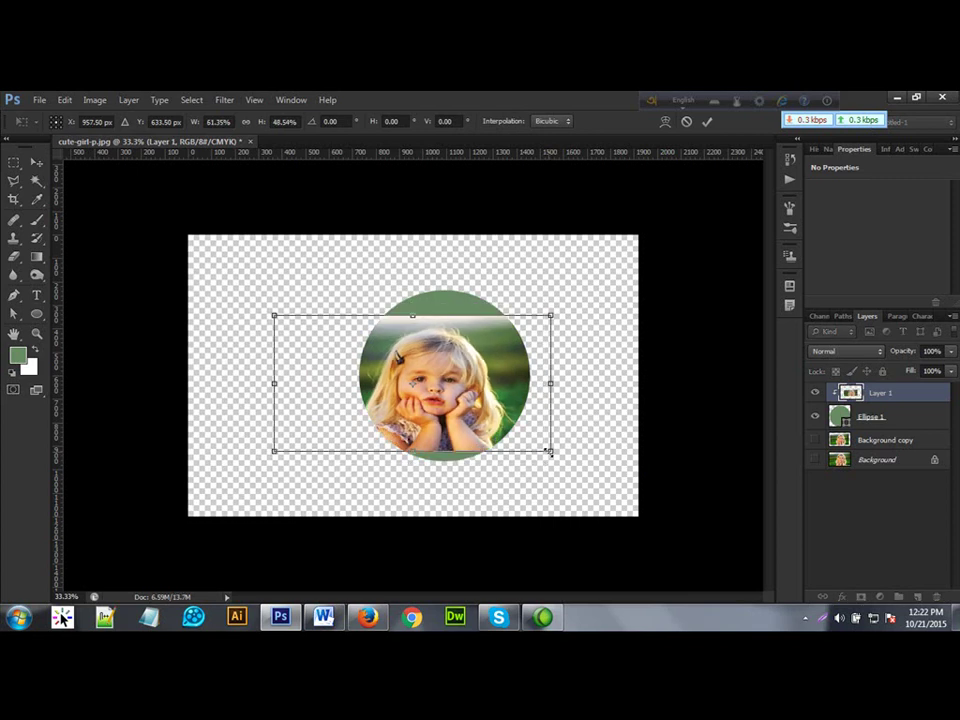
key("Escape")
Scale Layer 1 down to about 66.5% around its center and reposition it so the girl's face sits centered in the circle.
key("ctrl+t")
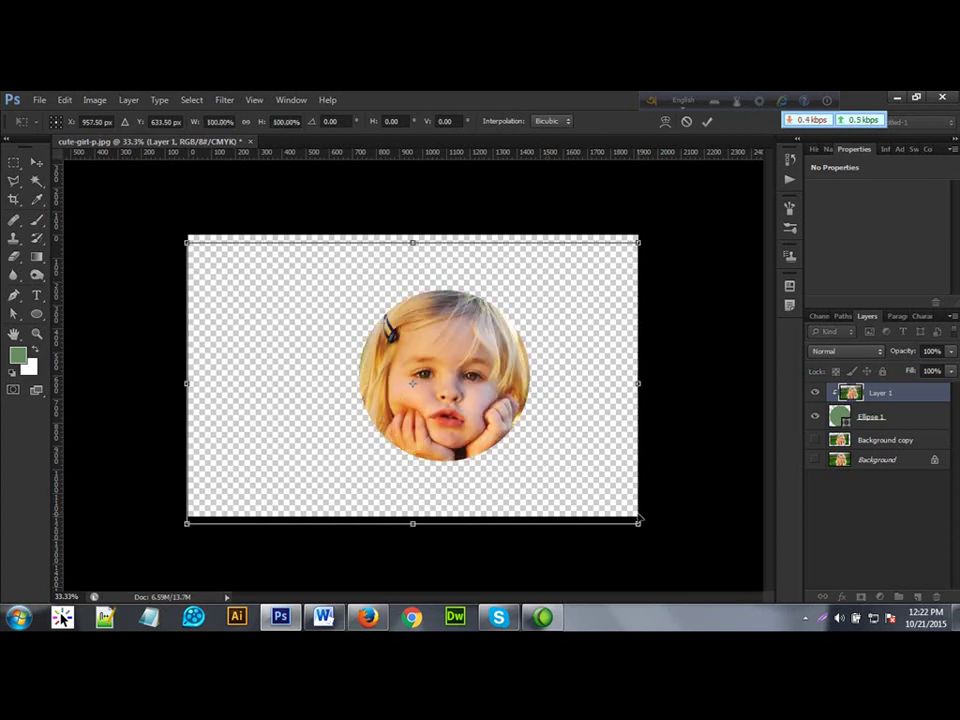
left_click_drag(637, 522, 562, 471)
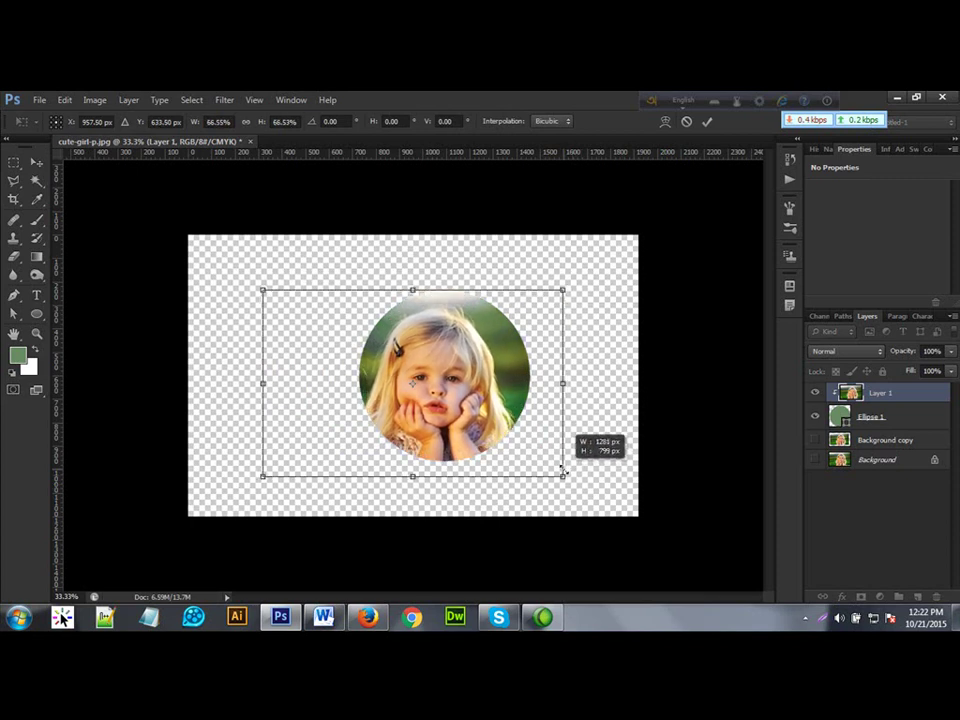
left_click_drag(427, 411, 440, 404)
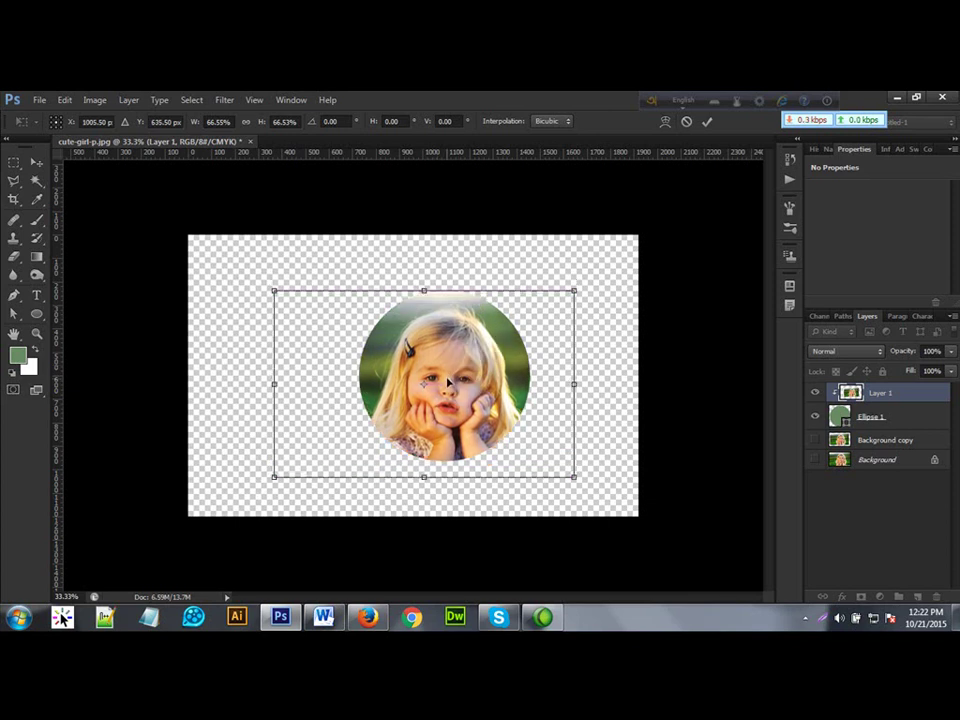
key("Return")
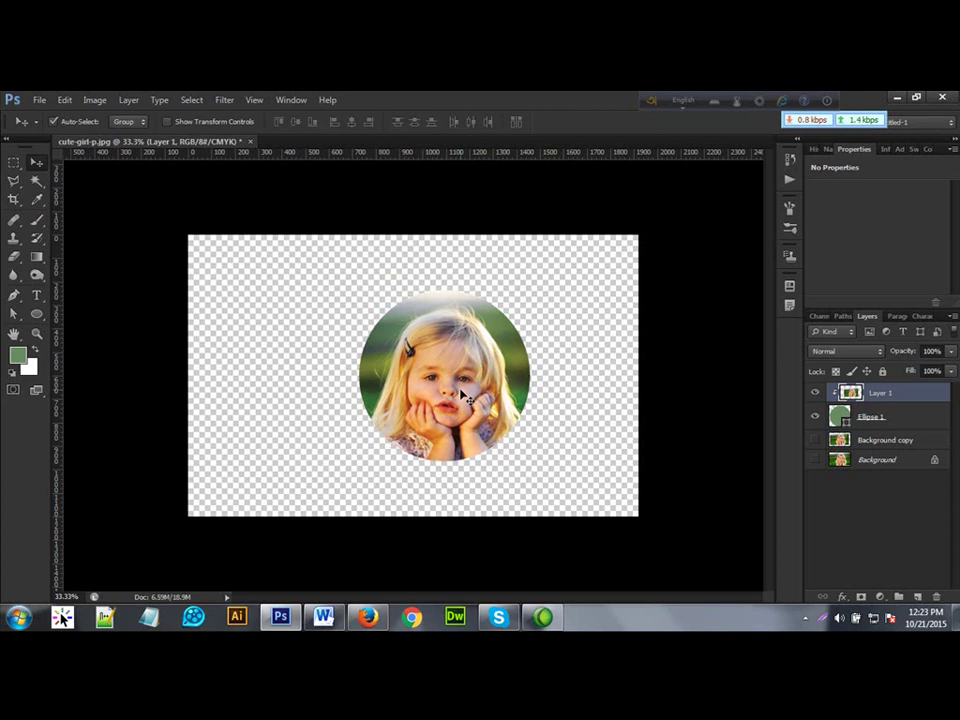
Hide Layer 1 and Ellipse 1, and place a visible duplicate of Background copy at the top of the layer stack.
left_click(817, 394)
left_click(815, 416)
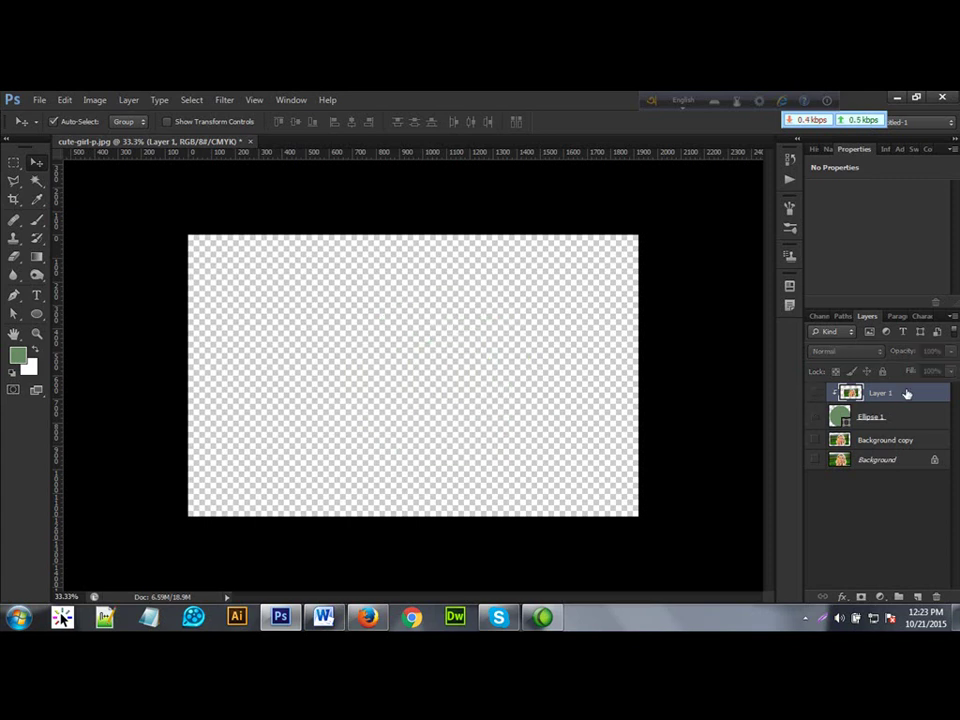
left_click_drag(864, 439, 816, 399)
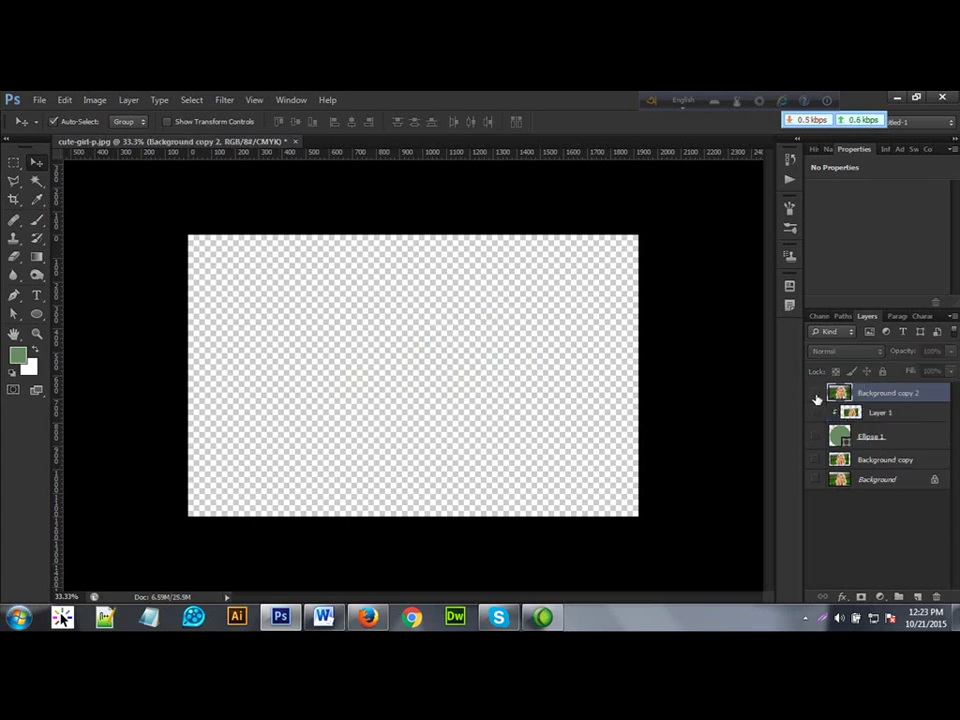
left_click(816, 396)
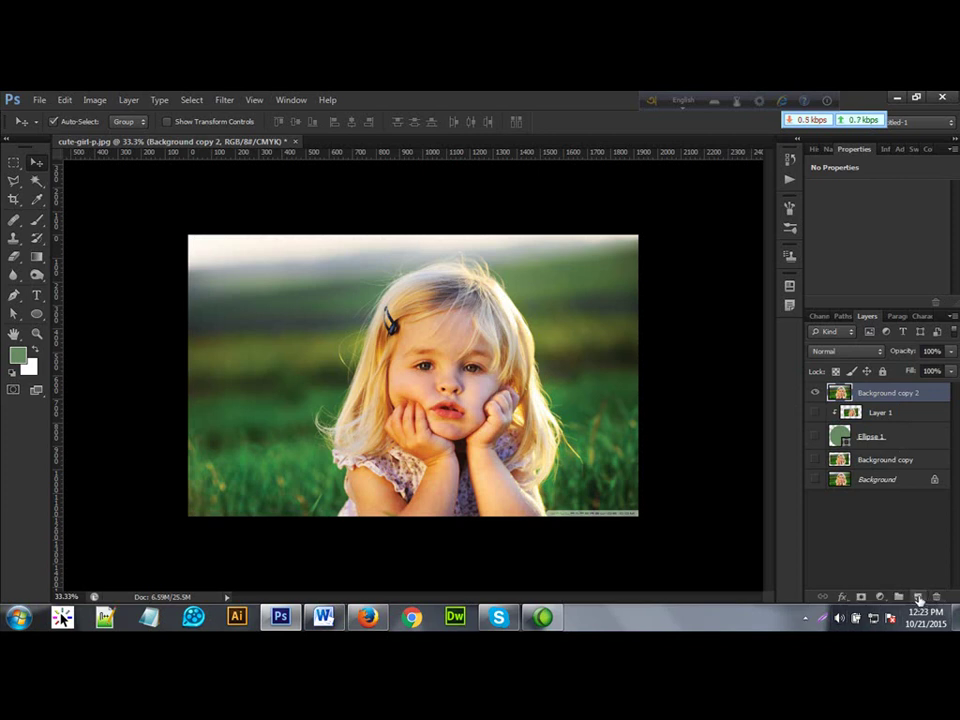
On a new layer, draw a small circular Elliptical Marquee selection in the photo's upper-left corner and fill it with the green foreground color.
left_click(919, 597)
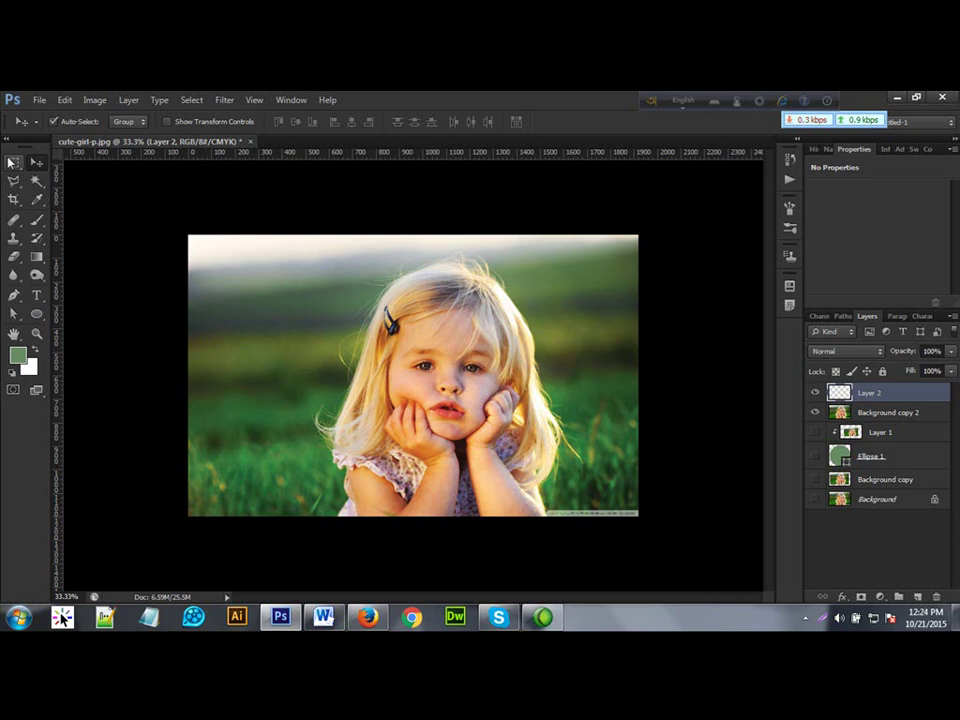
left_click(37, 316)
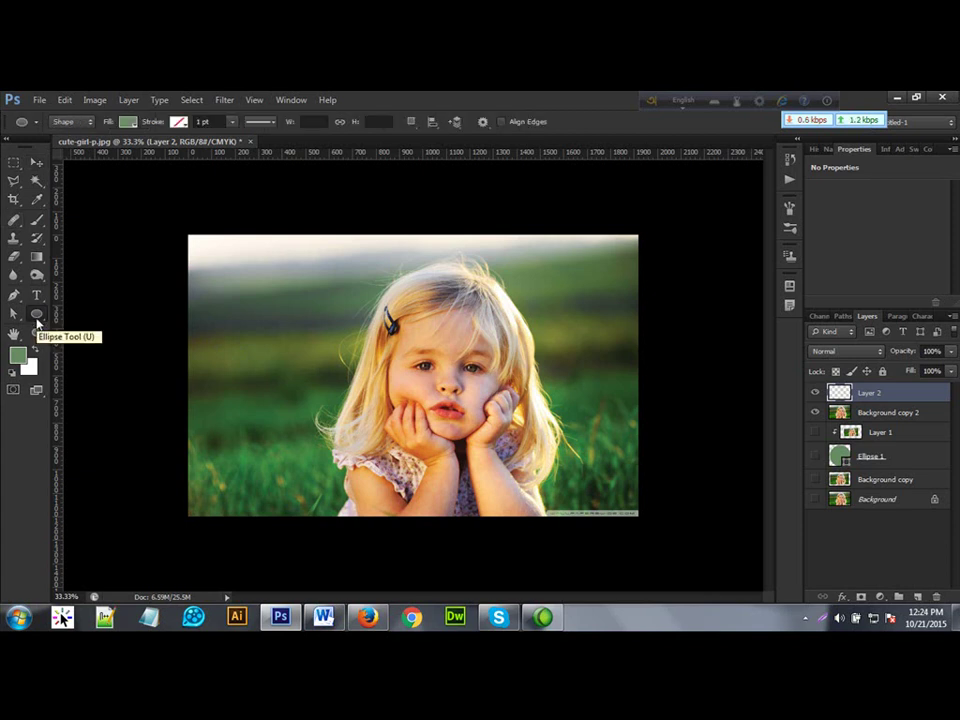
left_click(88, 123)
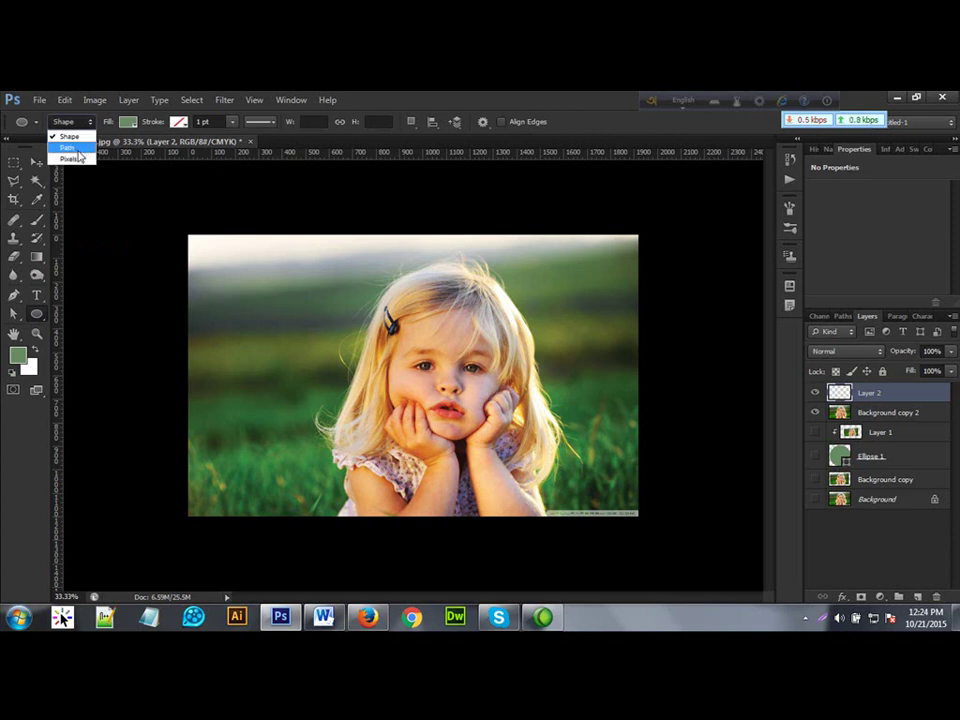
left_click(20, 166)
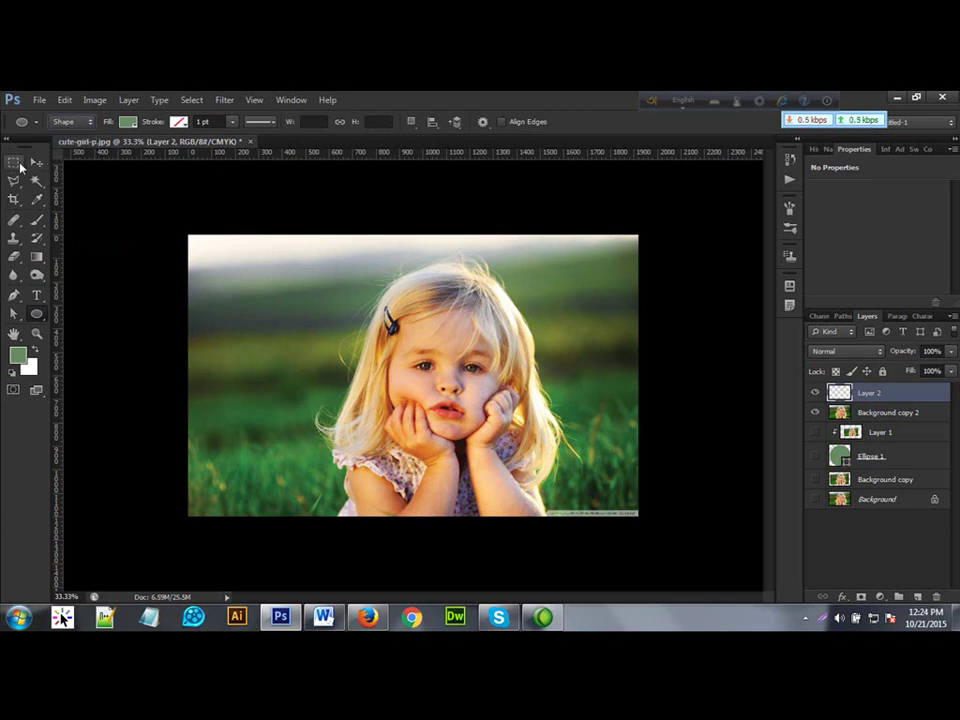
left_click(14, 163)
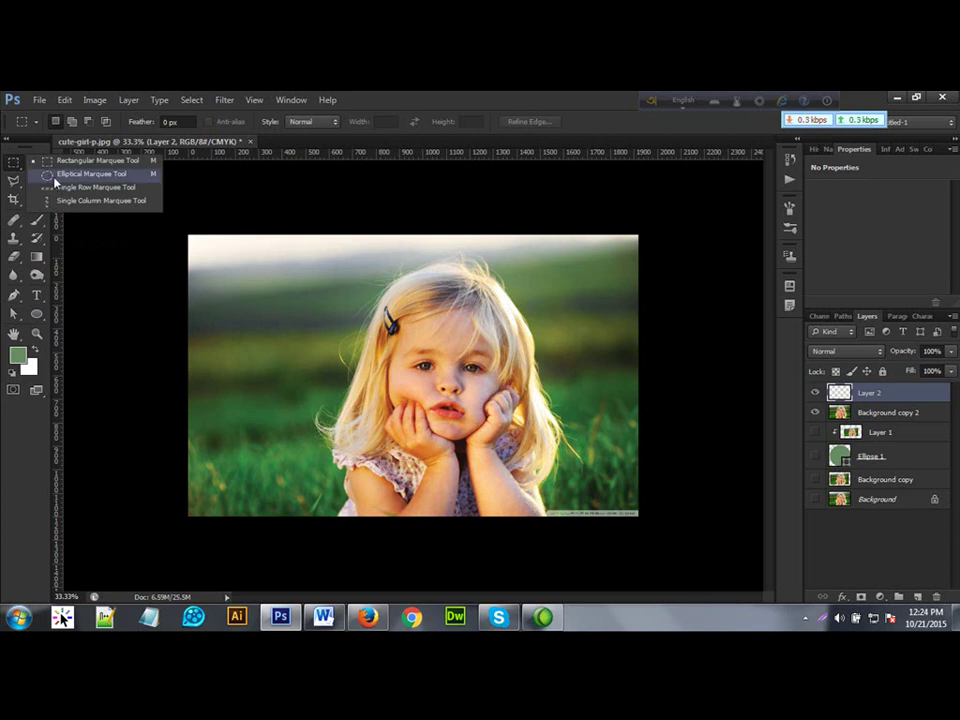
left_click(56, 177)
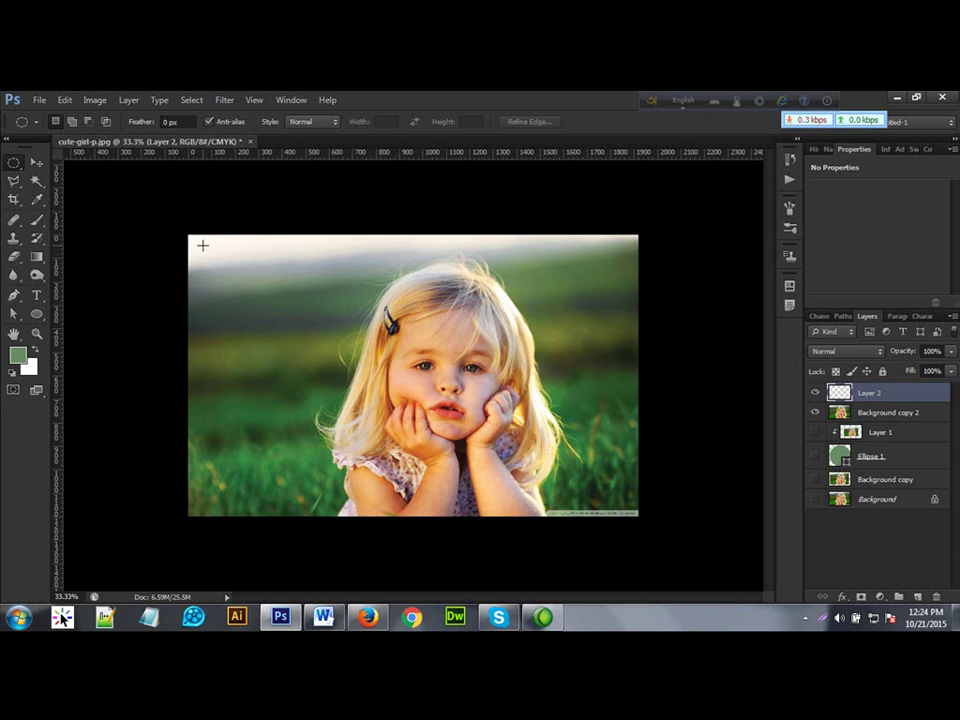
left_click_drag(202, 245, 250, 289)
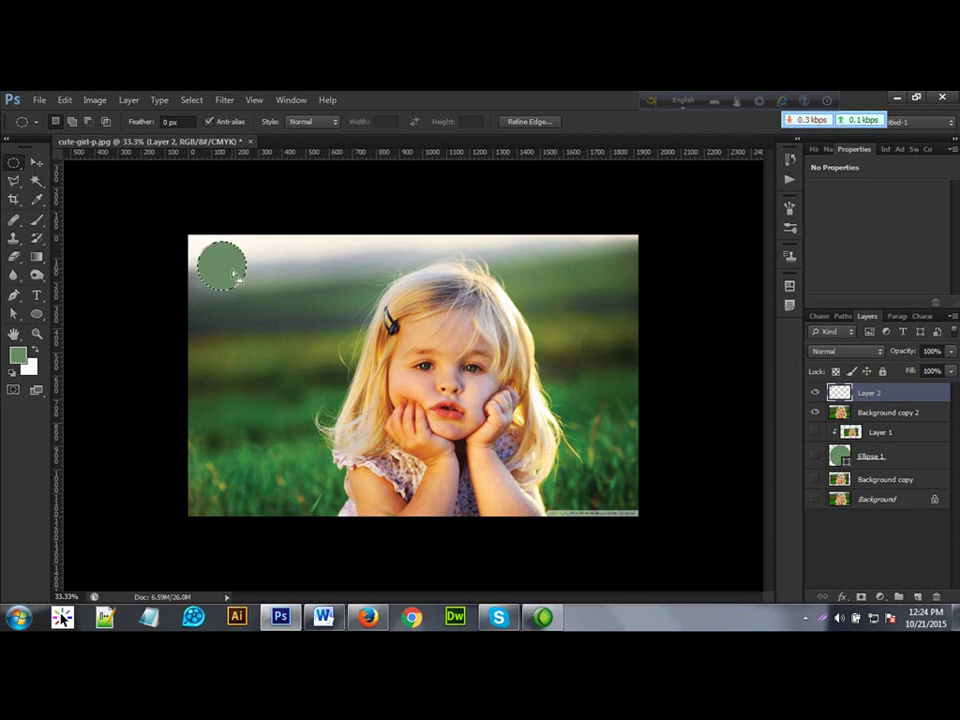
Move the small green circle onto the girl's face and duplicate it to form two staggered rows of two circles.
key("v")
left_click_drag(224, 274, 423, 372)
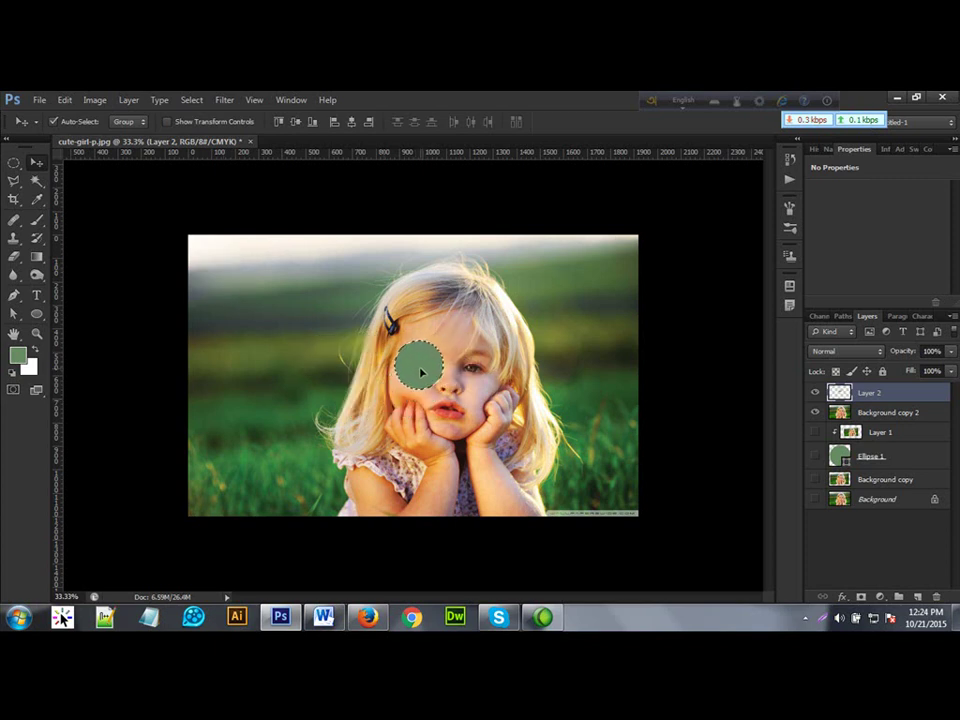
left_click_drag(421, 372, 474, 373)
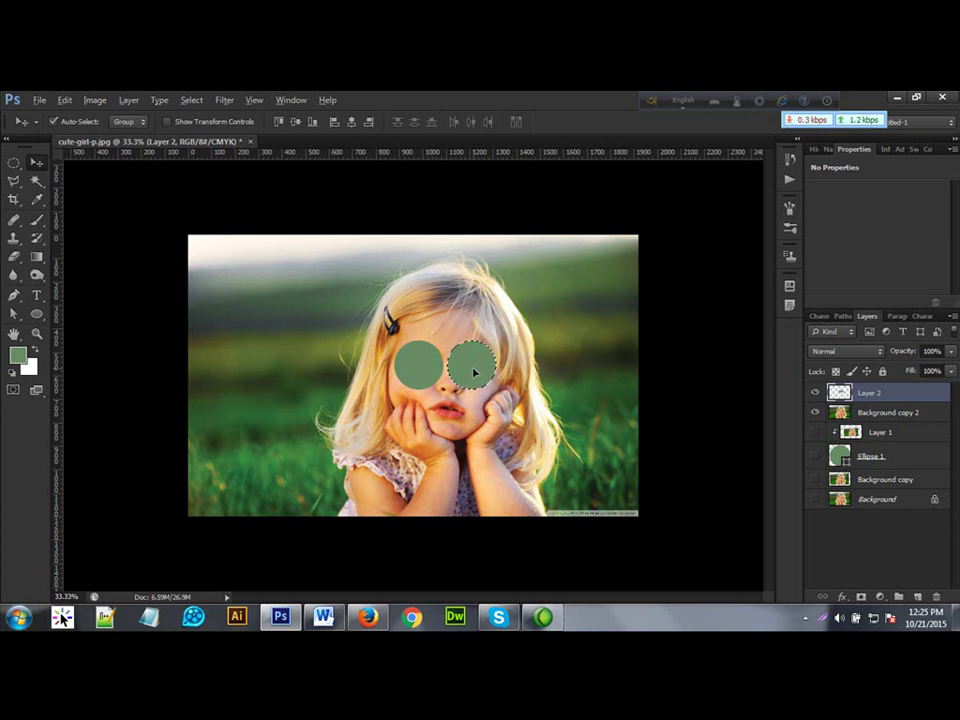
left_click_drag(475, 370, 381, 416)
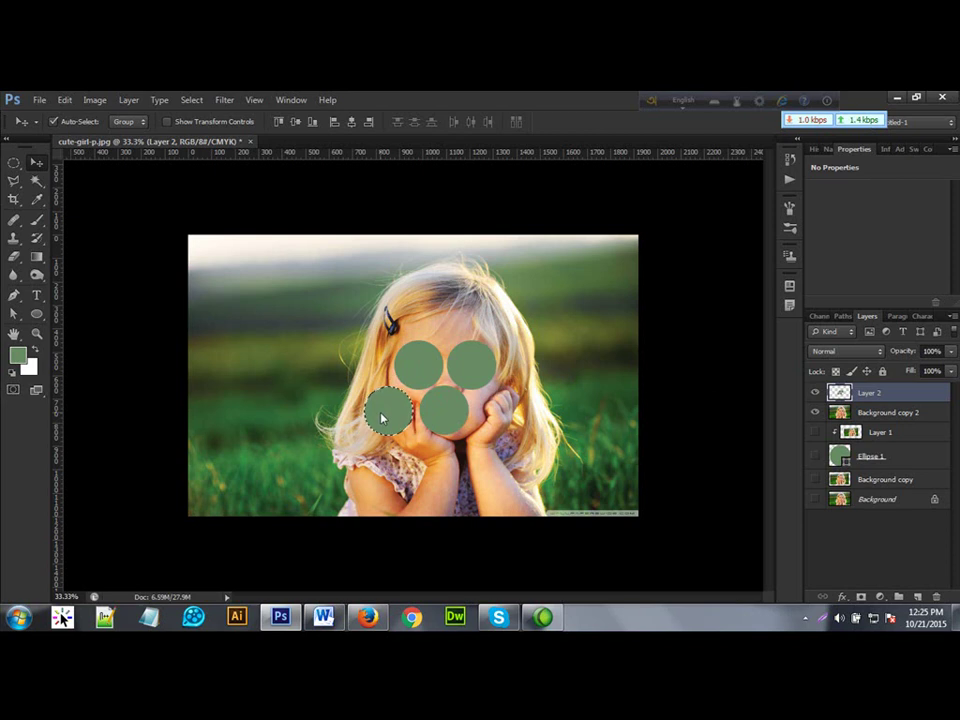
Nudge the lower-left circle right and slightly up to even its spacing with the neighboring circles.
key("Right")
key("Right")
key("Right")
key("Right")
key("Right")
key("Right")
key("Right")
key("Right")
key("Right")
key("Right")
key("Right")
key("Right")
key("Up")
key("Up")
key("Up")
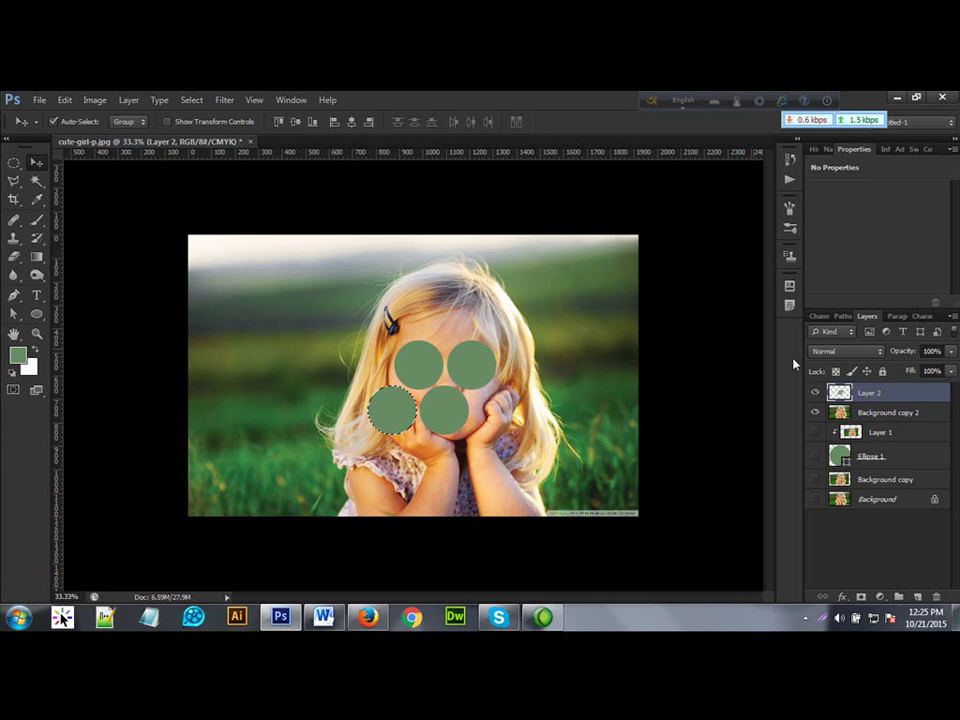
Select all circles on Layer 2 and duplicate them sideways, upward and downward into six staggered rows of six, then deselect.
left_click(840, 393, "ctrl")
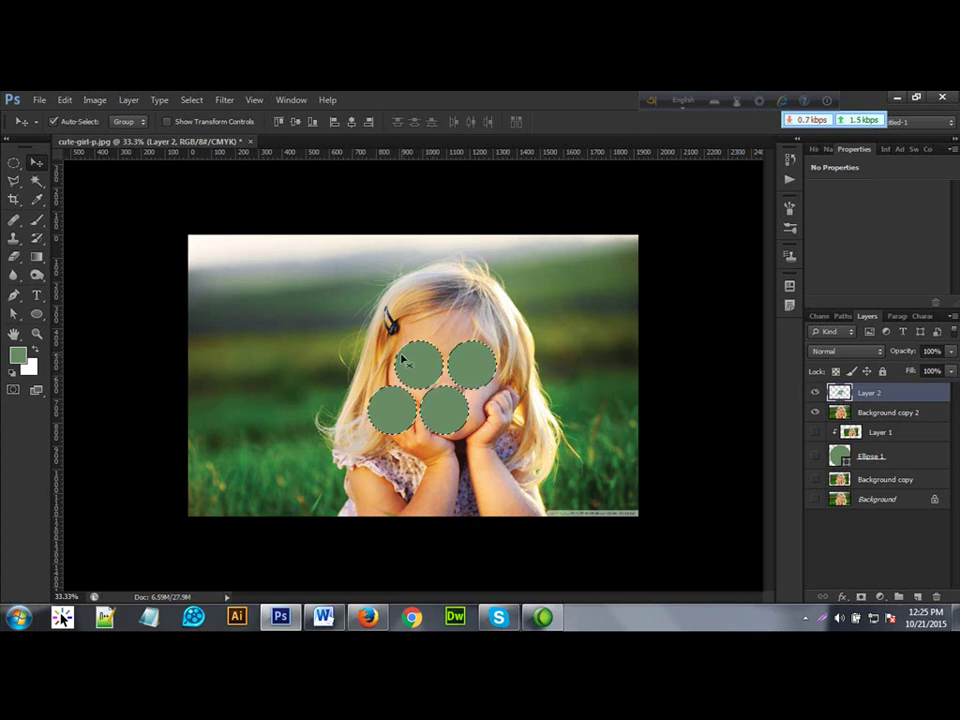
left_click_drag(403, 358, 296, 357)
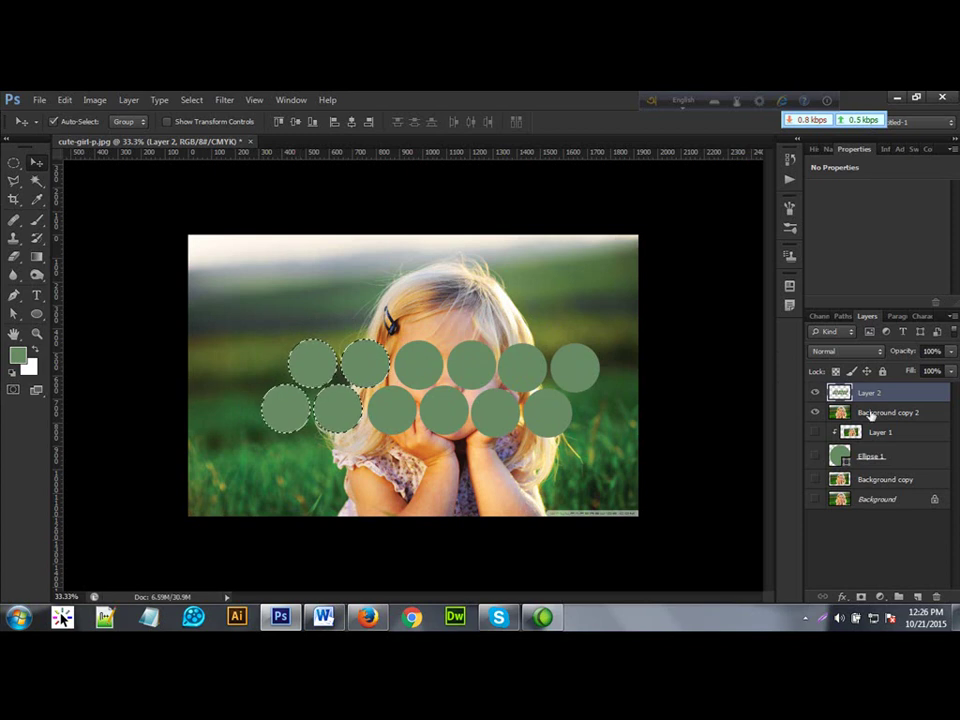
left_click(840, 393, "ctrl")
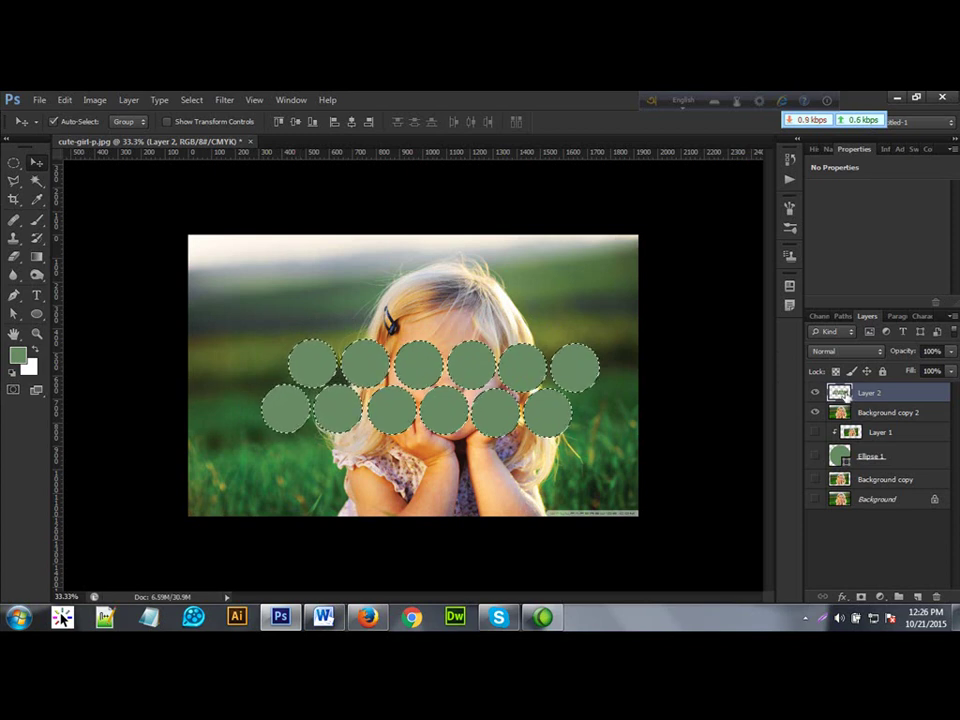
left_click_drag(394, 411, 397, 503)
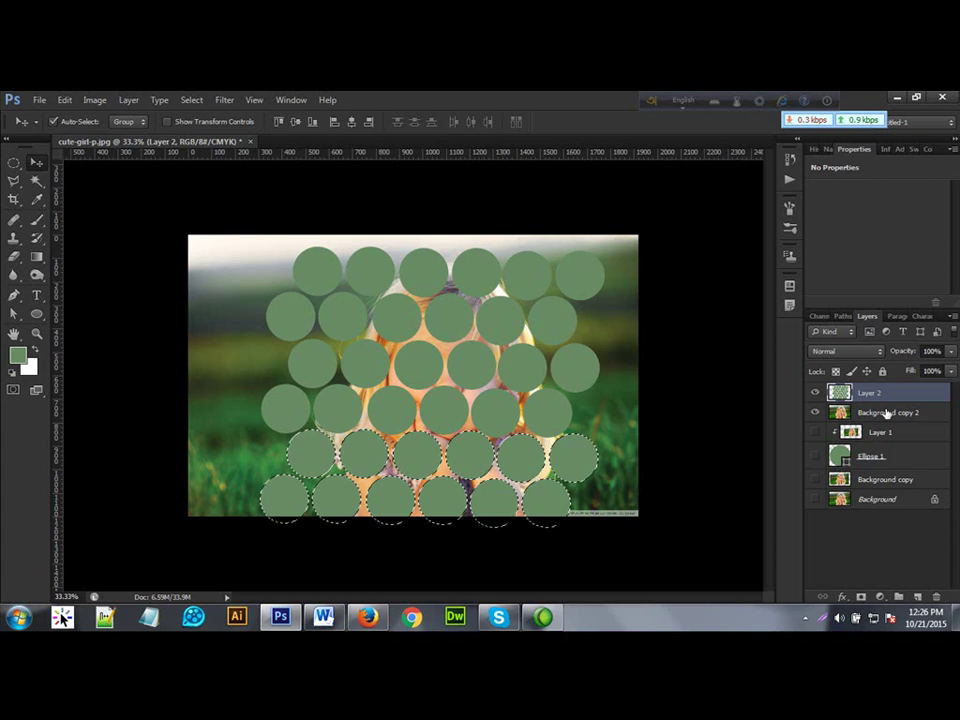
key("ctrl+d")
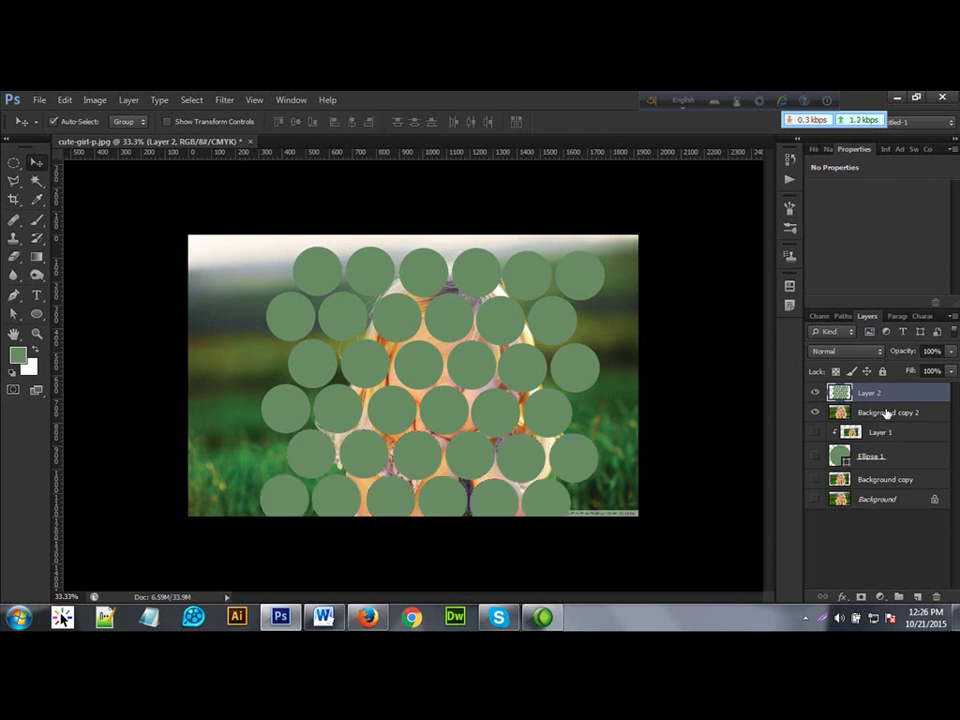
Move Background copy 2 above Layer 2 and clip it to the circle pattern with a clipping mask.
left_click(887, 412)
mouse_move(887, 412)
left_mouse_down()
mouse_move(881, 378)
mouse_move(884, 390)
left_mouse_up()
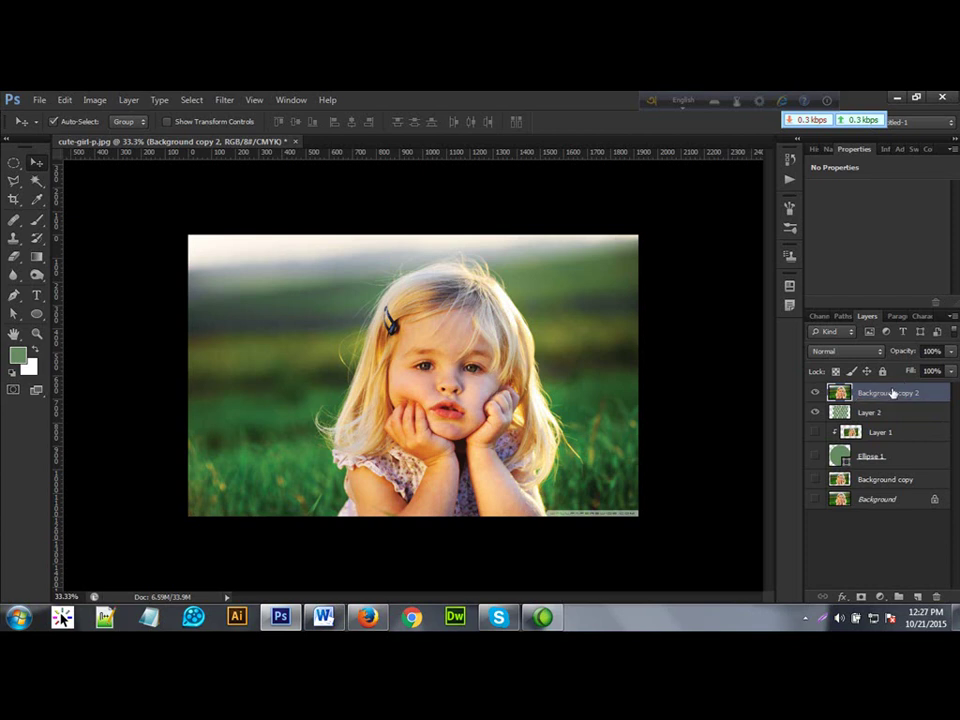
right_click(891, 393)
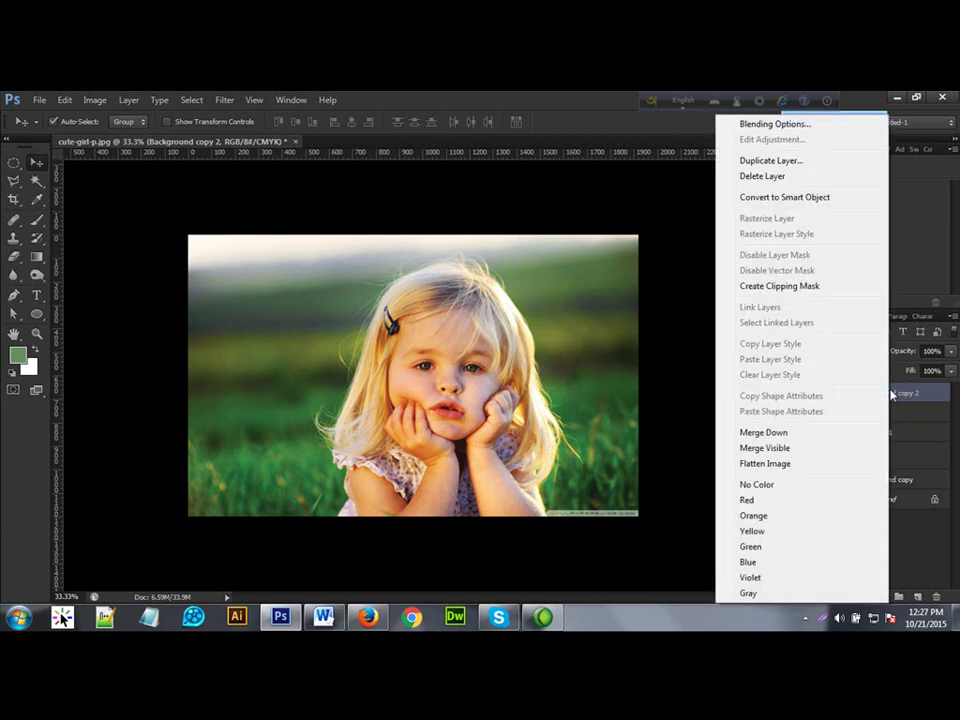
left_click(765, 293)
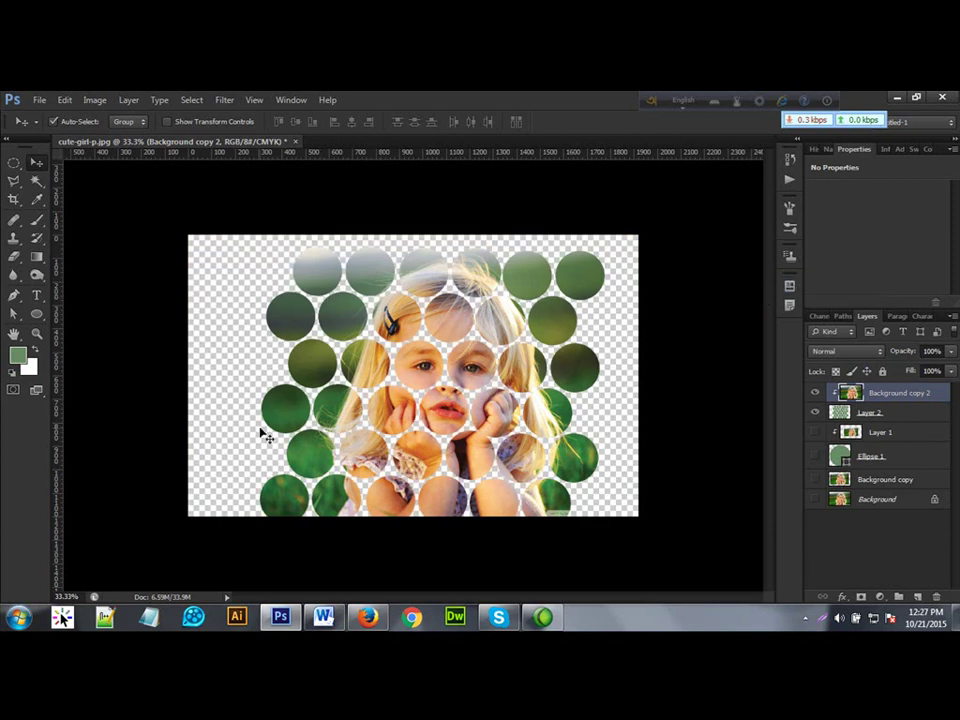
Add a new layer directly beneath the circle pattern on Layer 2 and fill it with bright blue 00cdfd.
left_click(876, 433)
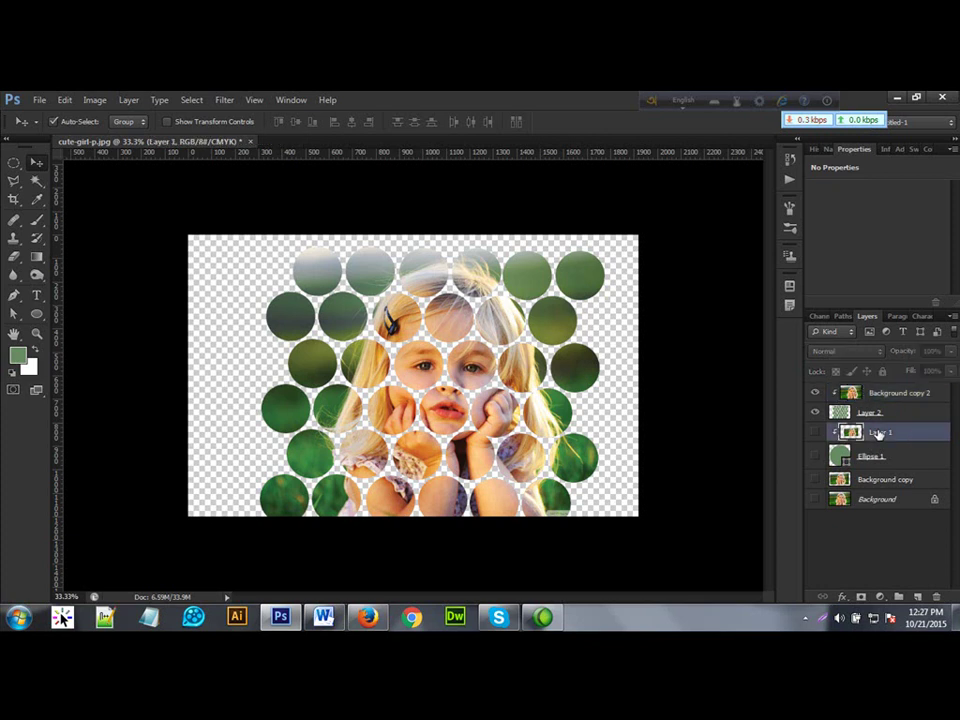
left_click(917, 597)
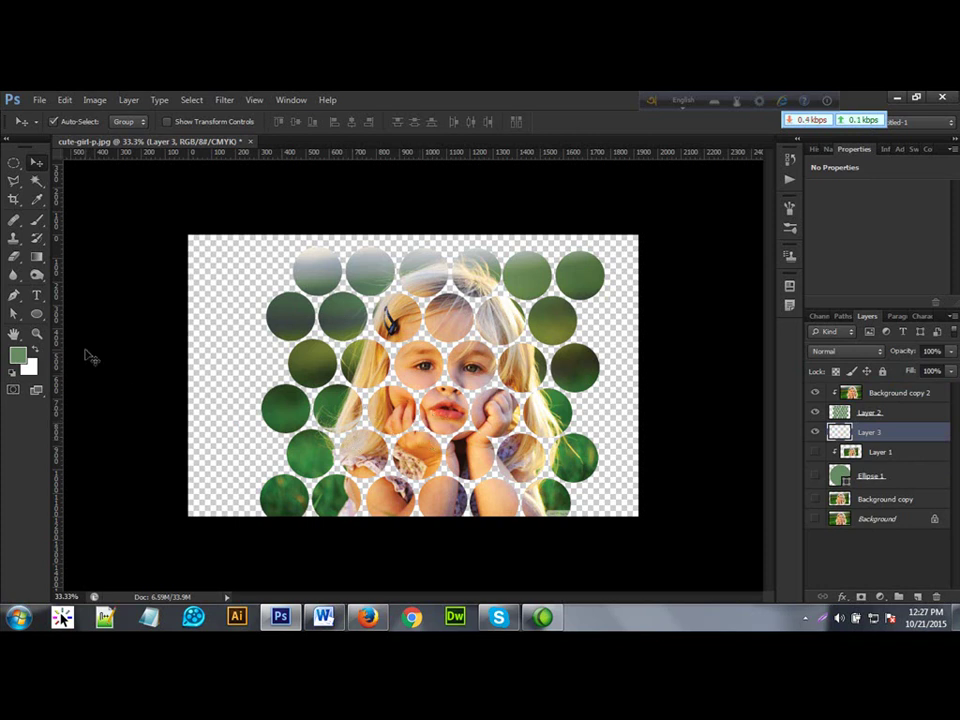
left_click(19, 355)
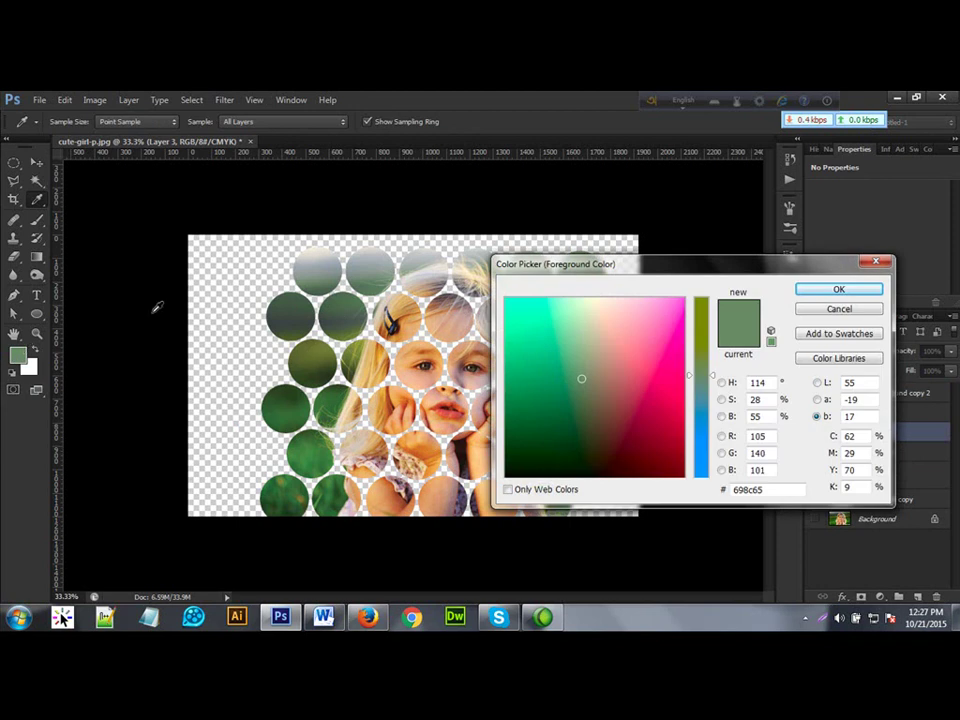
left_click_drag(548, 340, 531, 351)
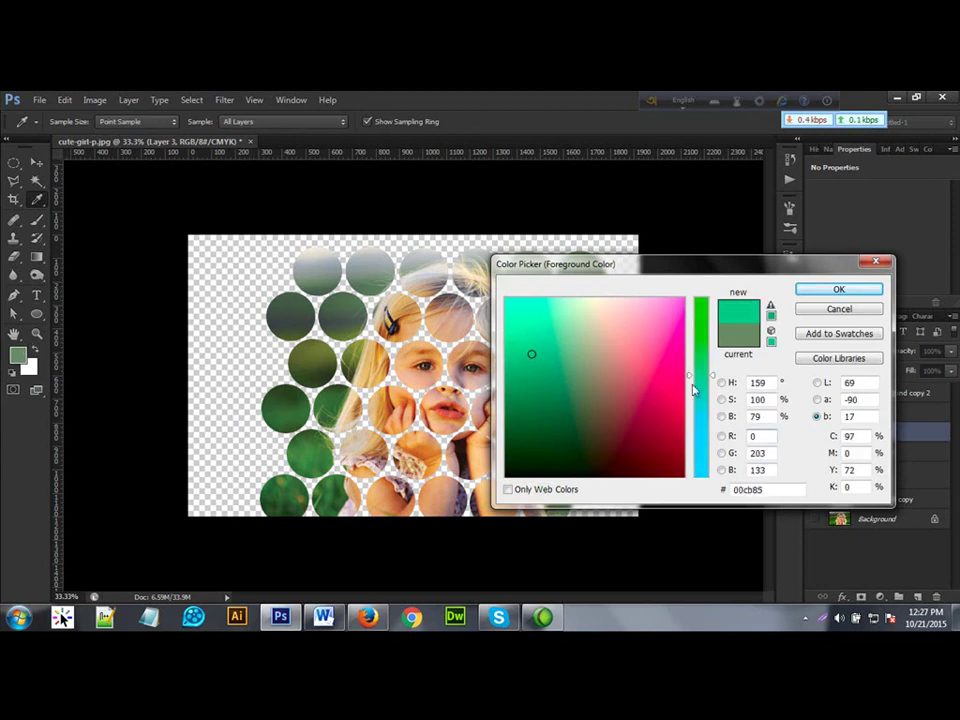
left_click_drag(709, 396, 703, 428)
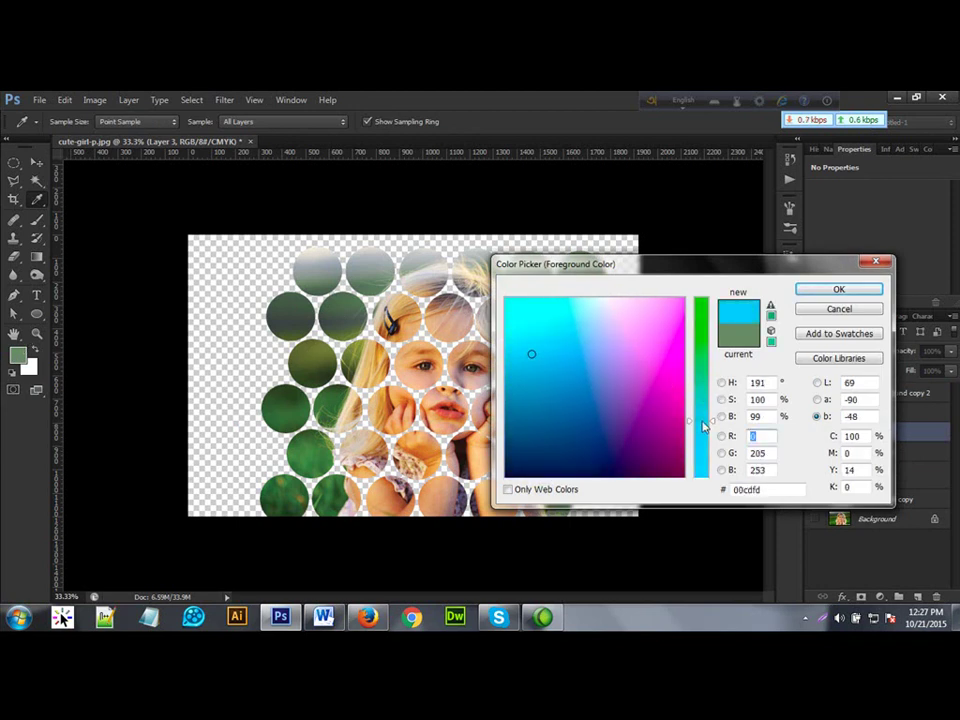
left_click(862, 291)
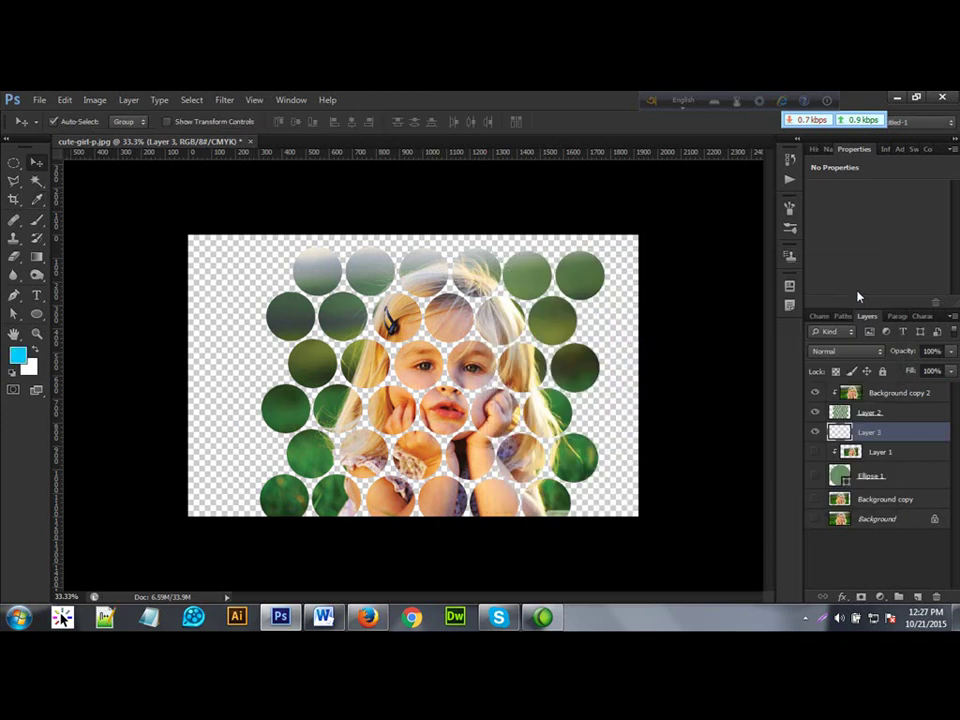
key("alt+BackSpace")
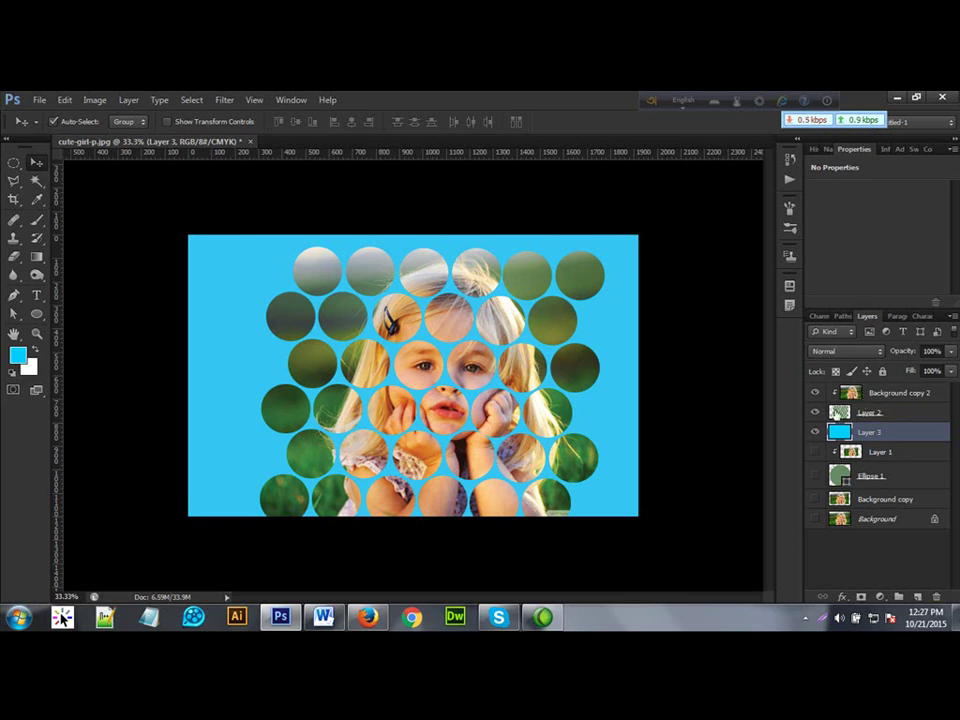
Hide the circle pattern on Layer 2 and the blue Layer 3, and duplicate Background copy 2 as an unclipped layer on top.
left_click(815, 412)
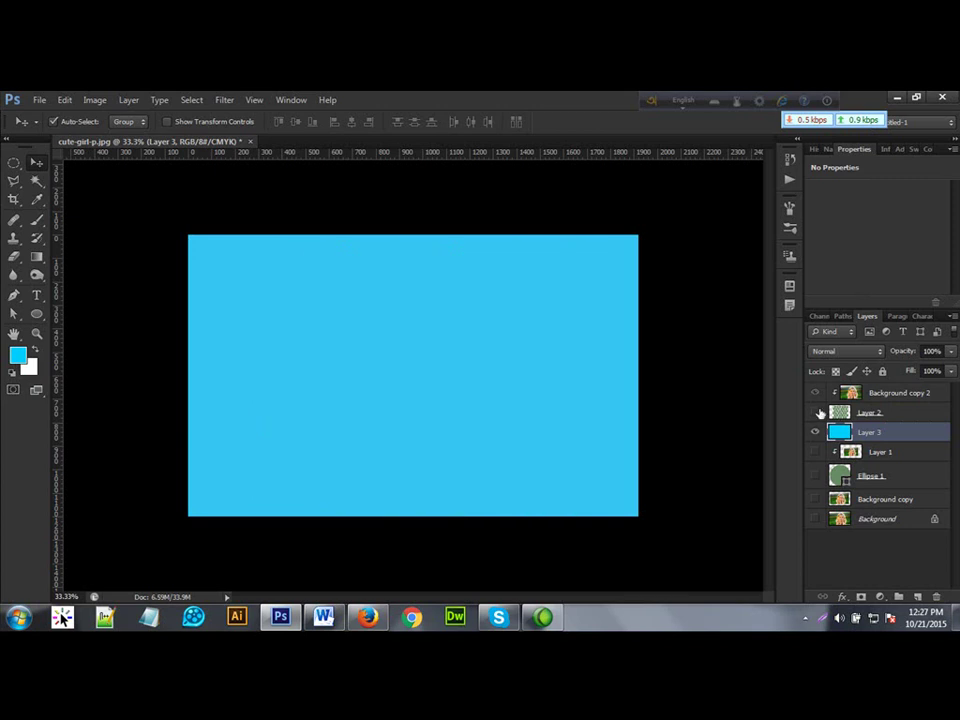
left_click(815, 412)
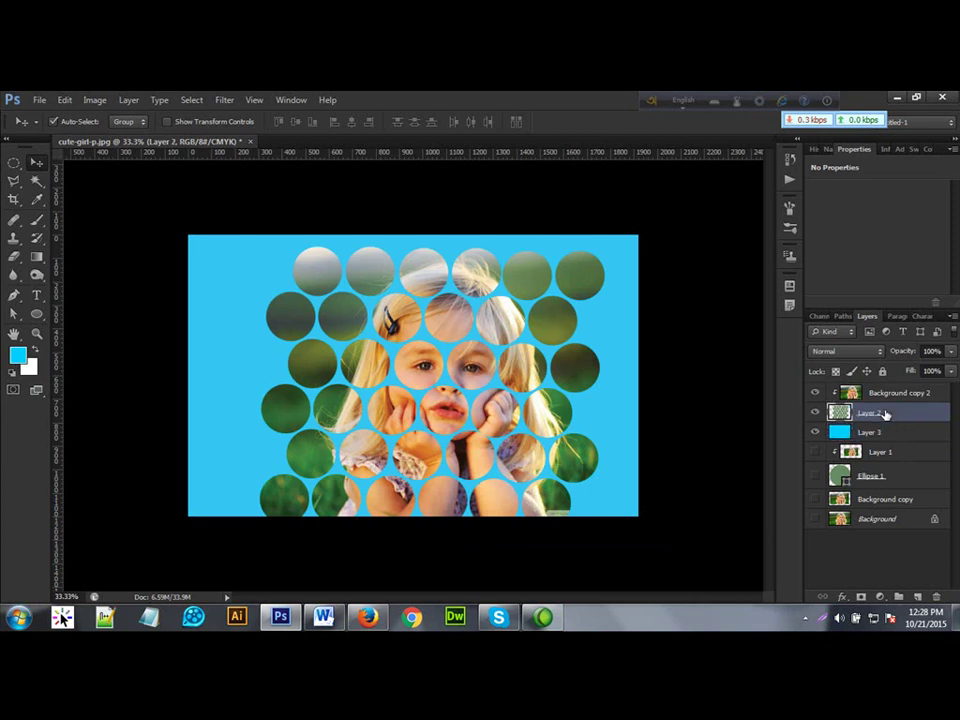
left_click(814, 411)
left_click(815, 432)
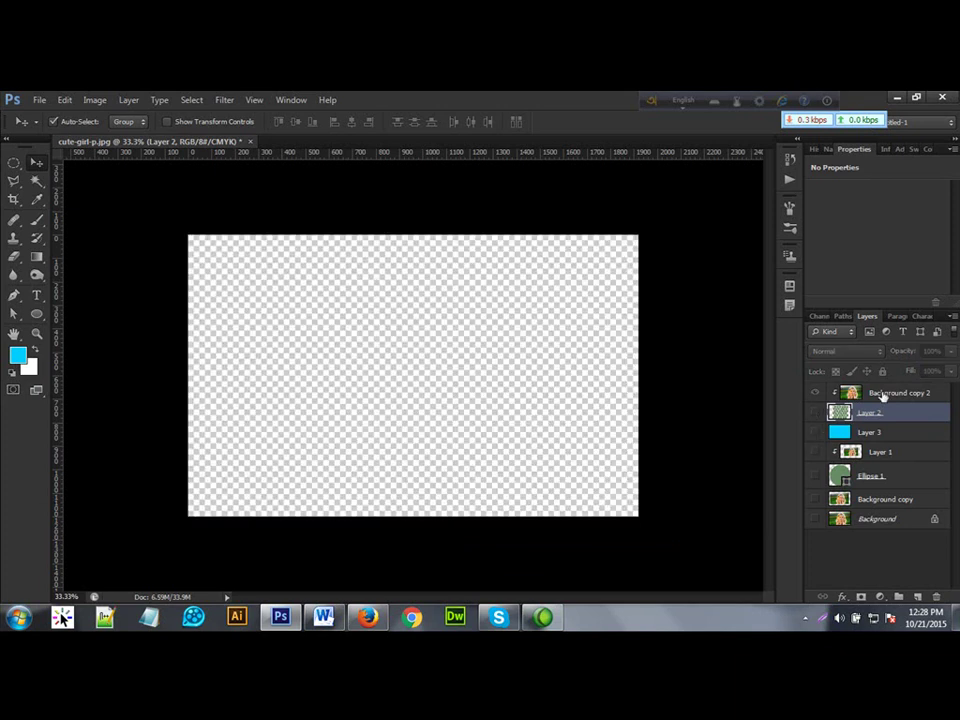
mouse_move(882, 396)
left_mouse_down()
mouse_move(870, 392)
mouse_move(880, 390)
left_mouse_up()
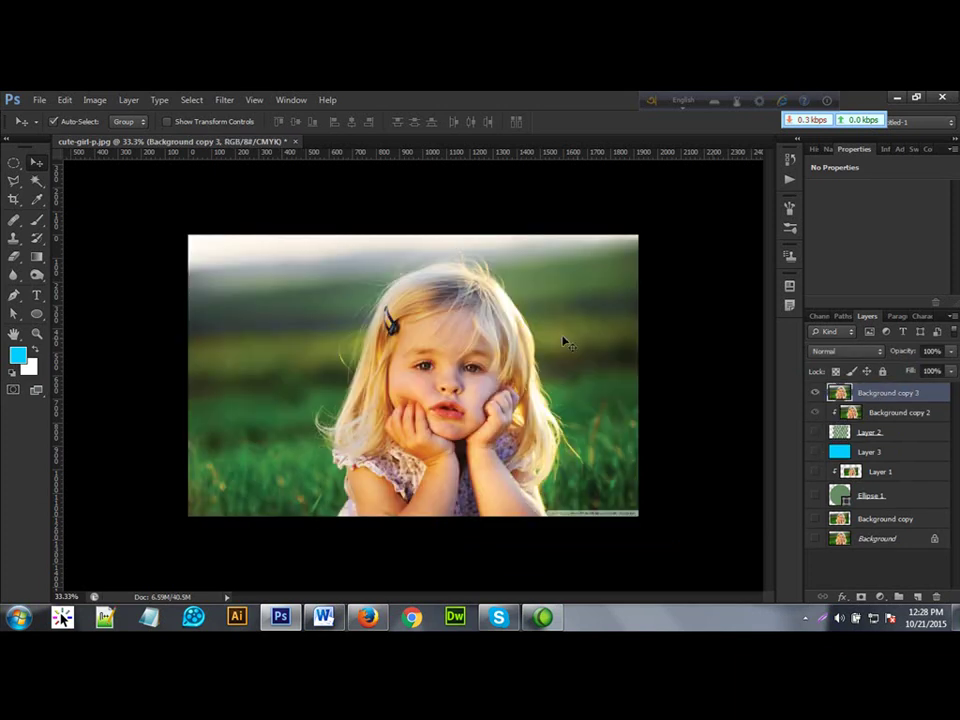
On a new top layer, draw a six-sided Polygon path over the girl's hair clip and eye and convert it to a selection.
left_click(13, 164)
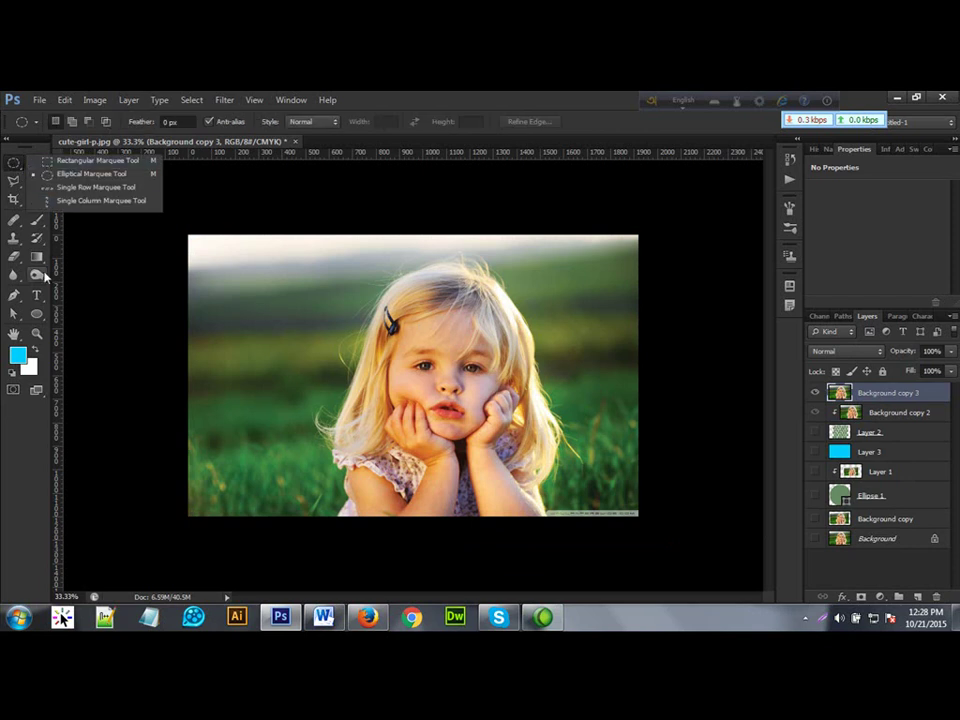
left_click(37, 314)
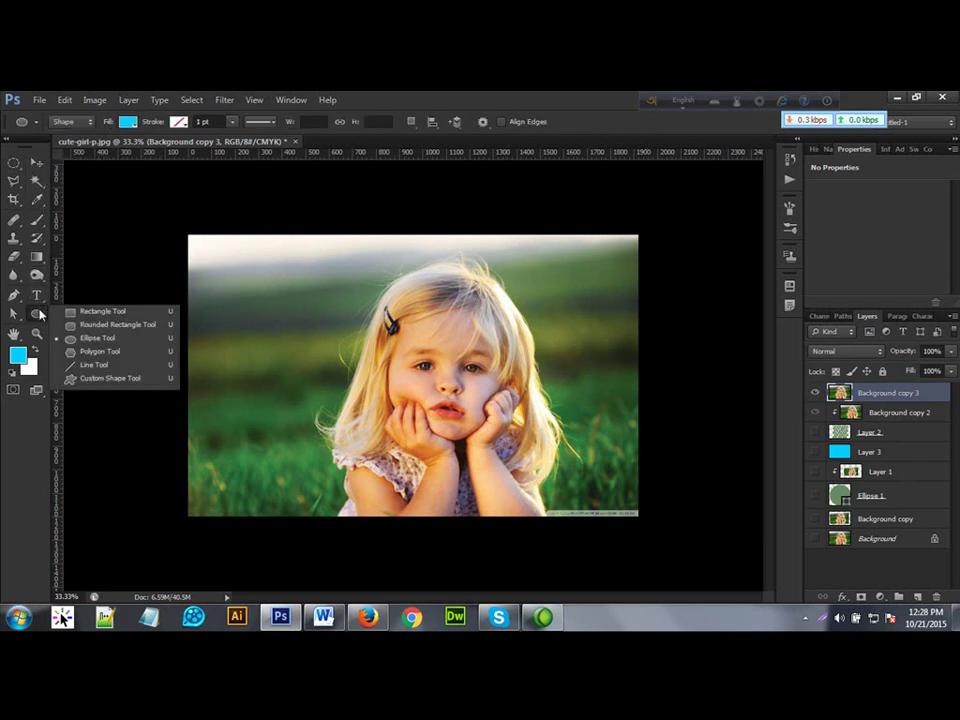
left_click(66, 351)
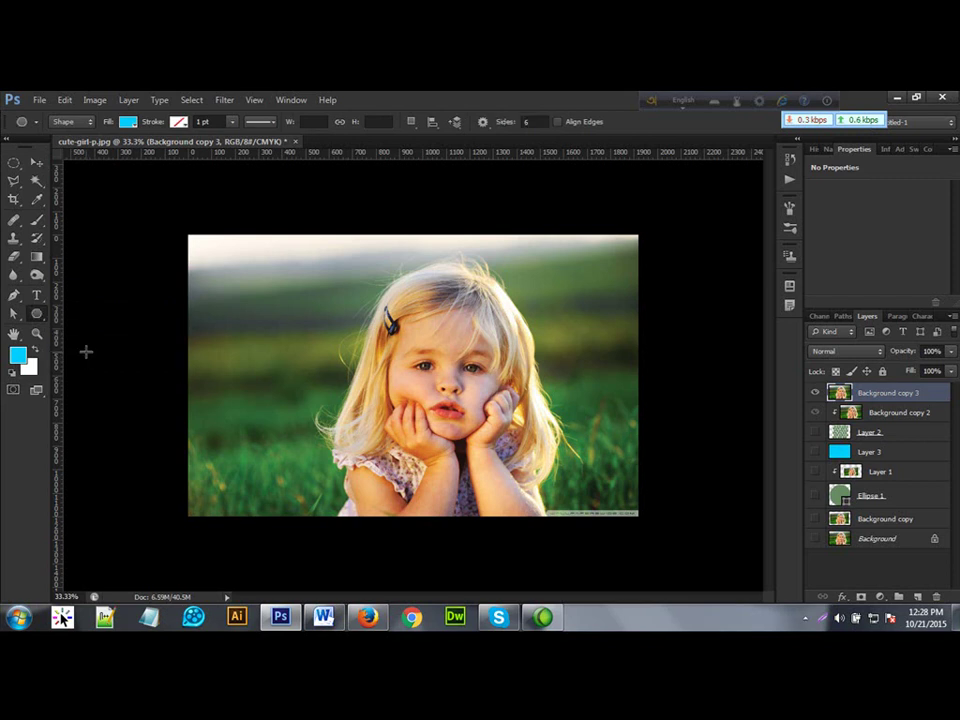
left_click(89, 122)
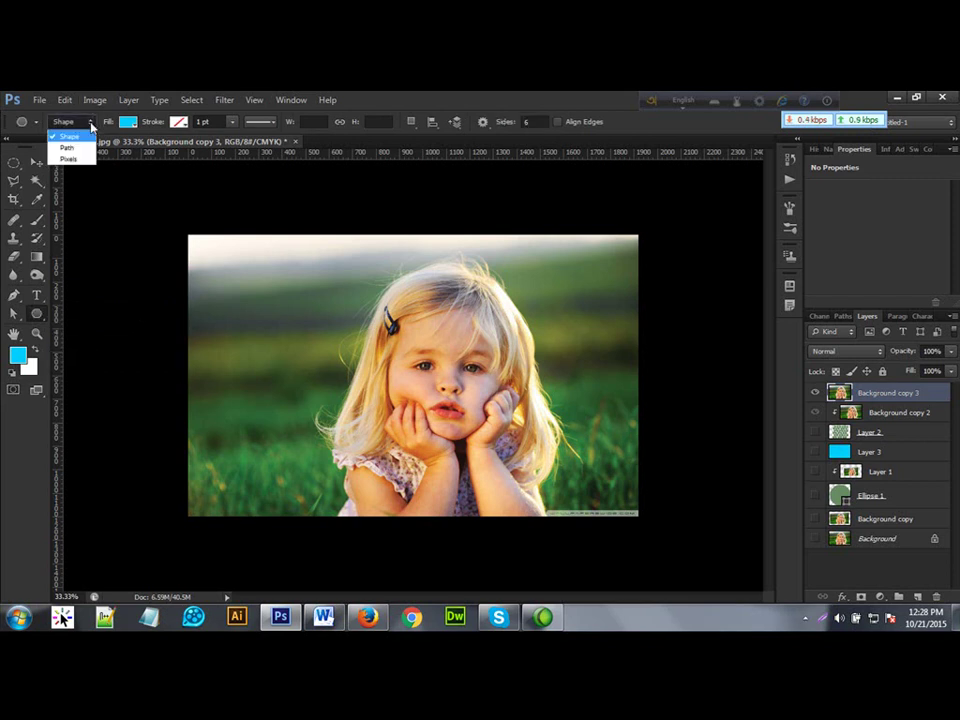
left_click(66, 147)
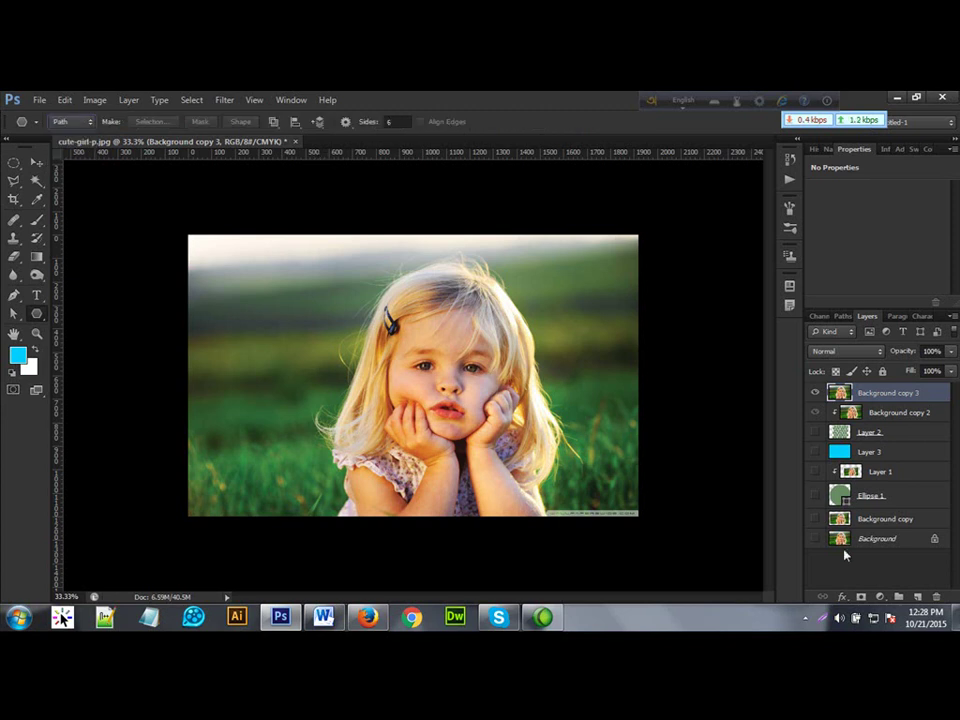
left_click(917, 596)
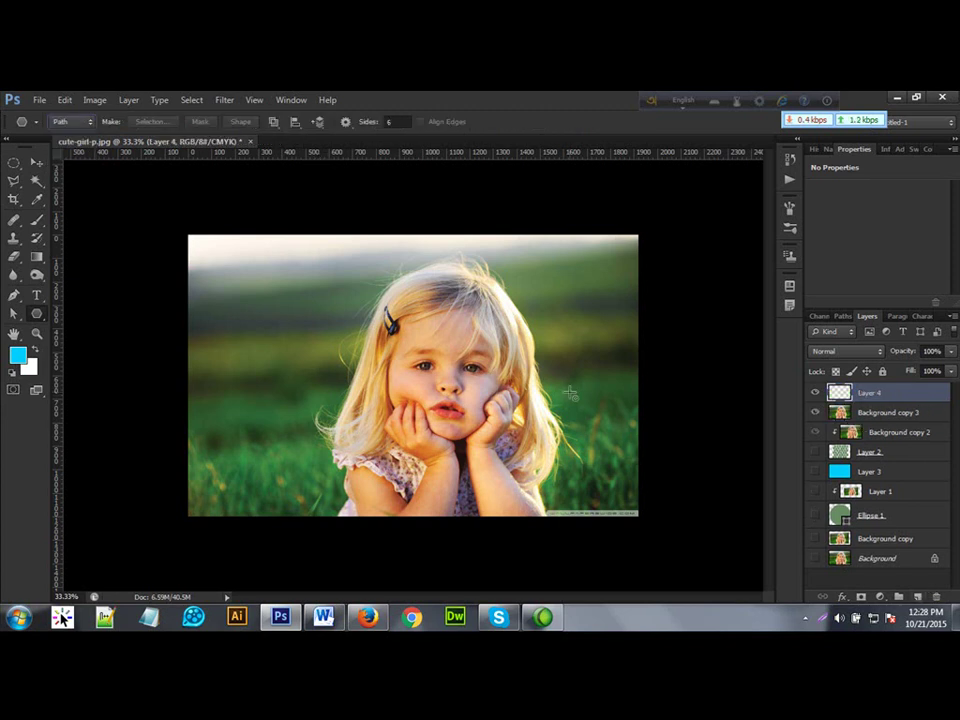
key("ctrl+minus")
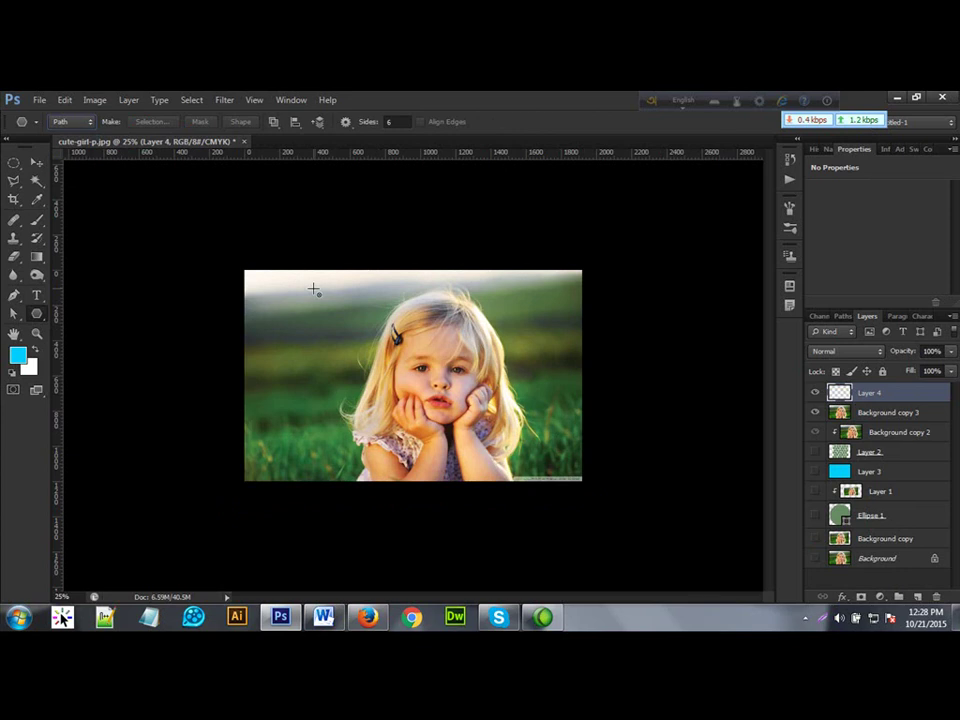
key("ctrl+plus")
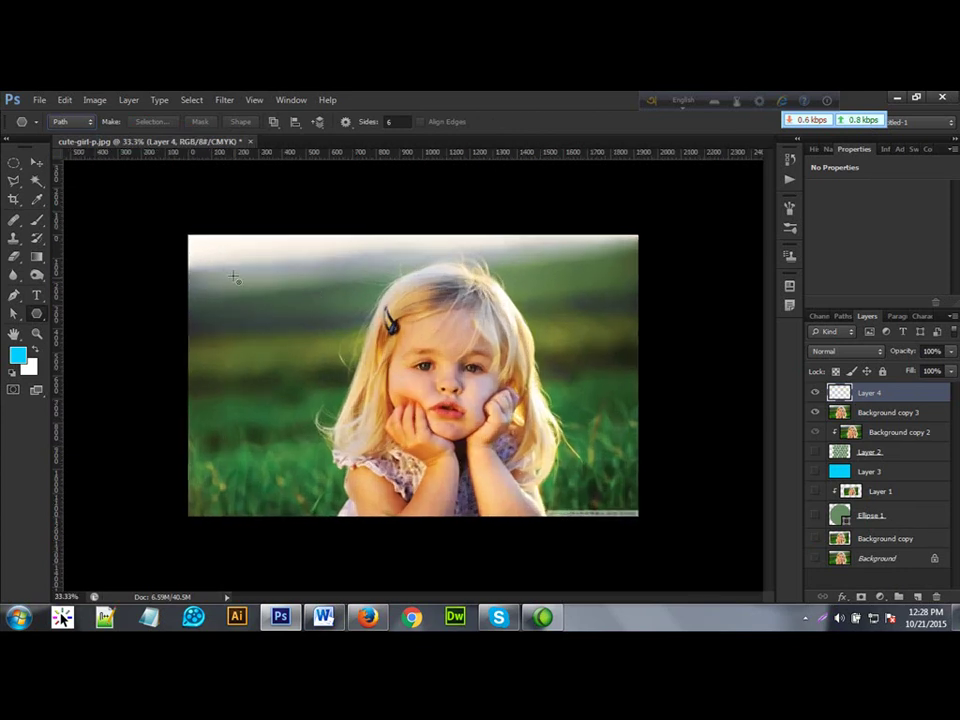
left_click_drag(395, 342, 434, 362)
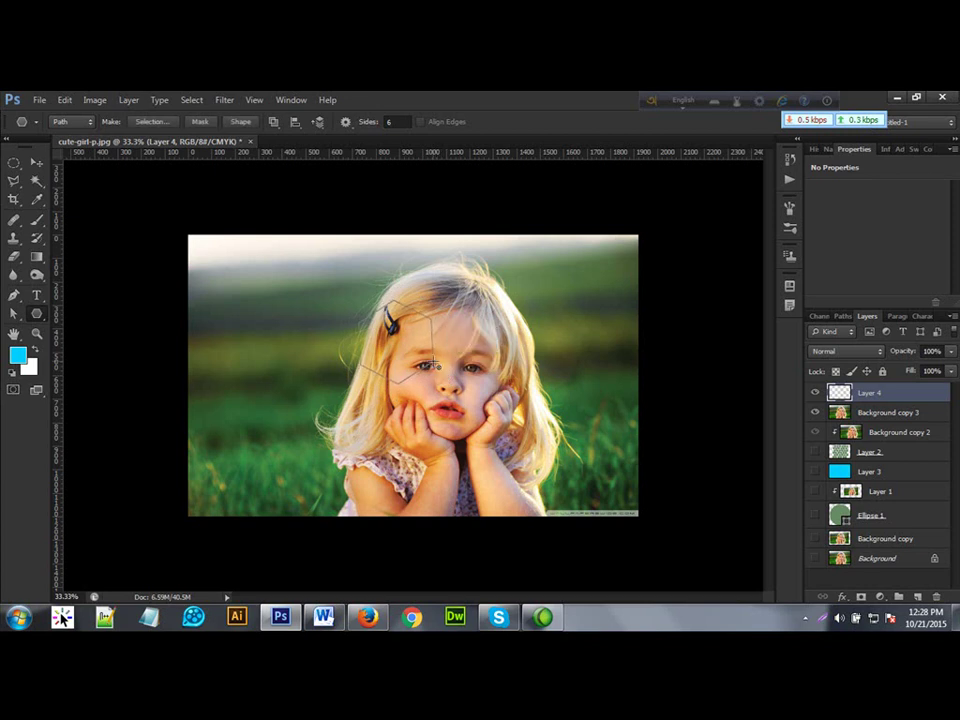
key("ctrl+Return")
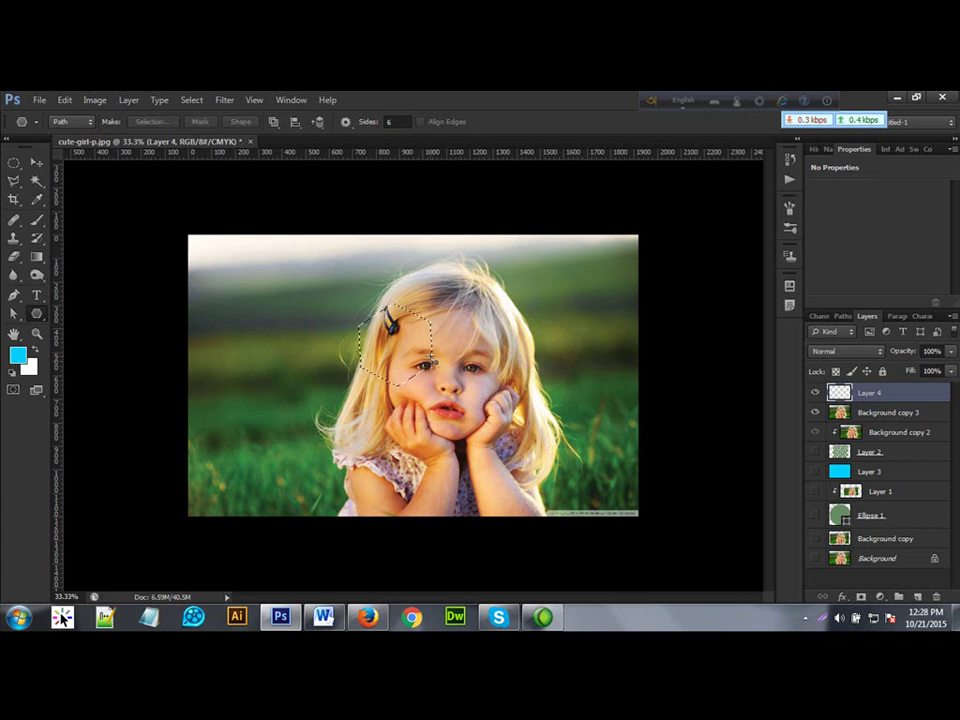
Fill the hexagon selection with the blue foreground color and duplicate it into four staggered honeycomb rows across the photo.
key("v")
left_click(424, 367)
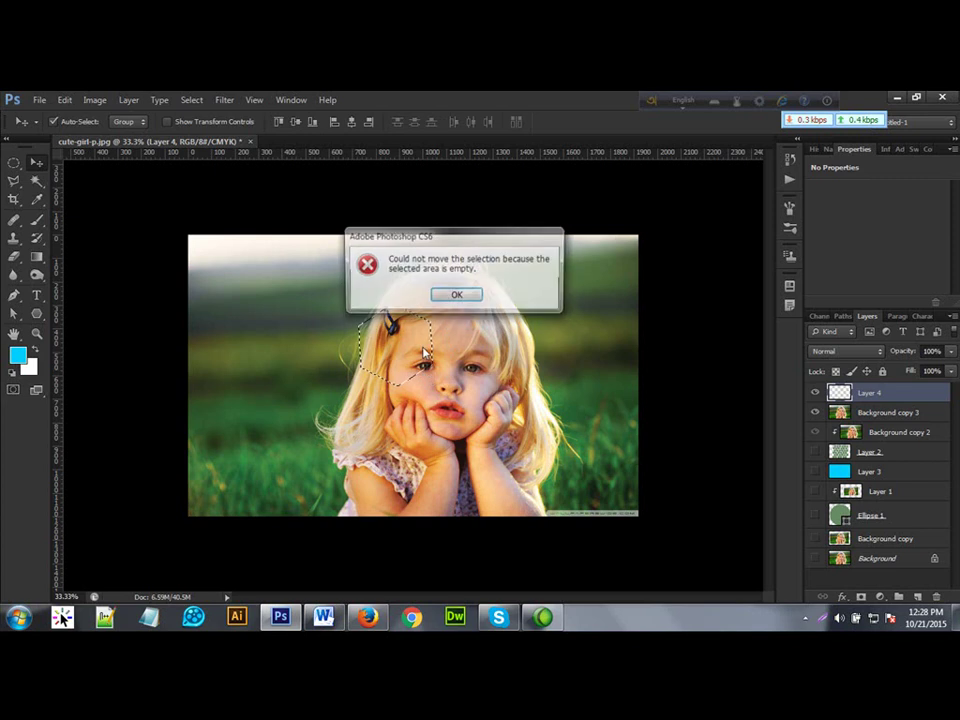
left_click(456, 295)
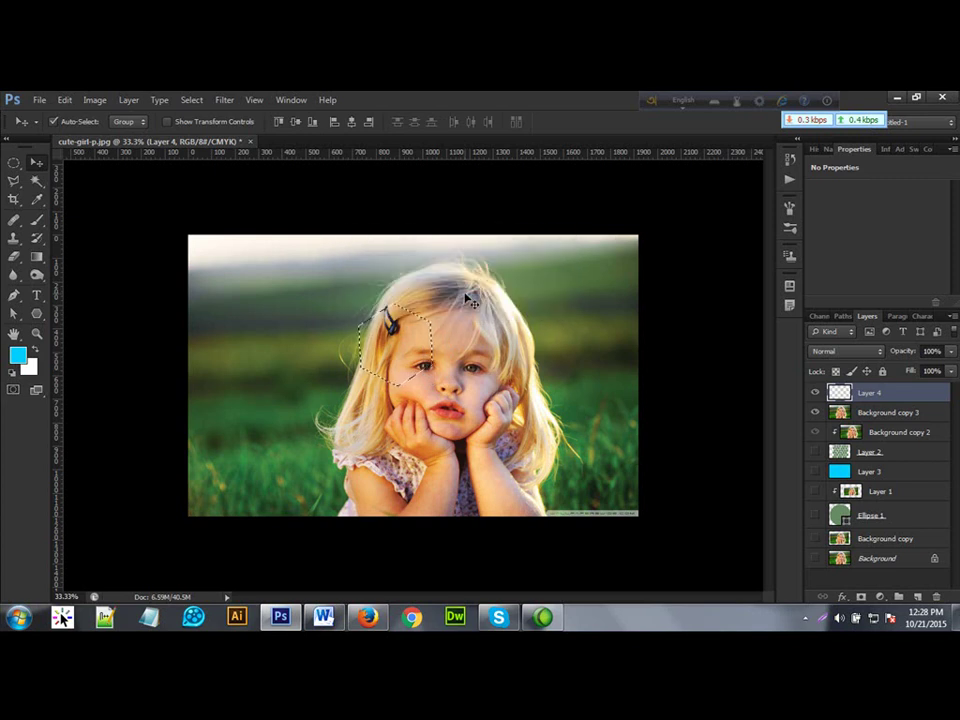
key("alt+BackSpace")
left_click_drag(404, 328, 498, 342)
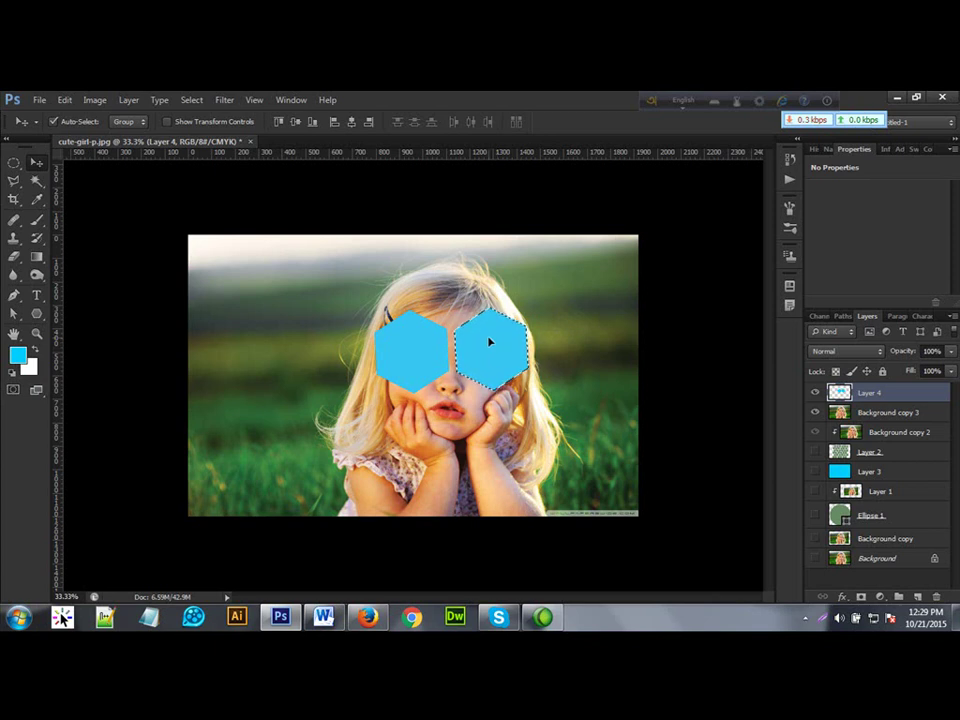
left_click_drag(490, 343, 447, 278)
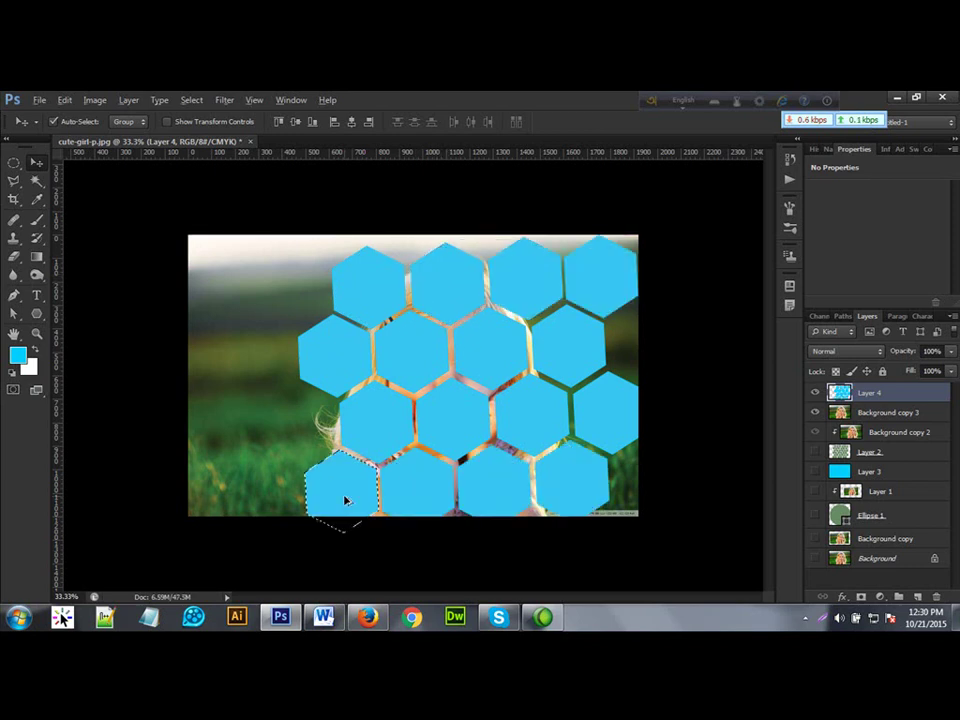
left_click_drag(343, 493, 223, 438)
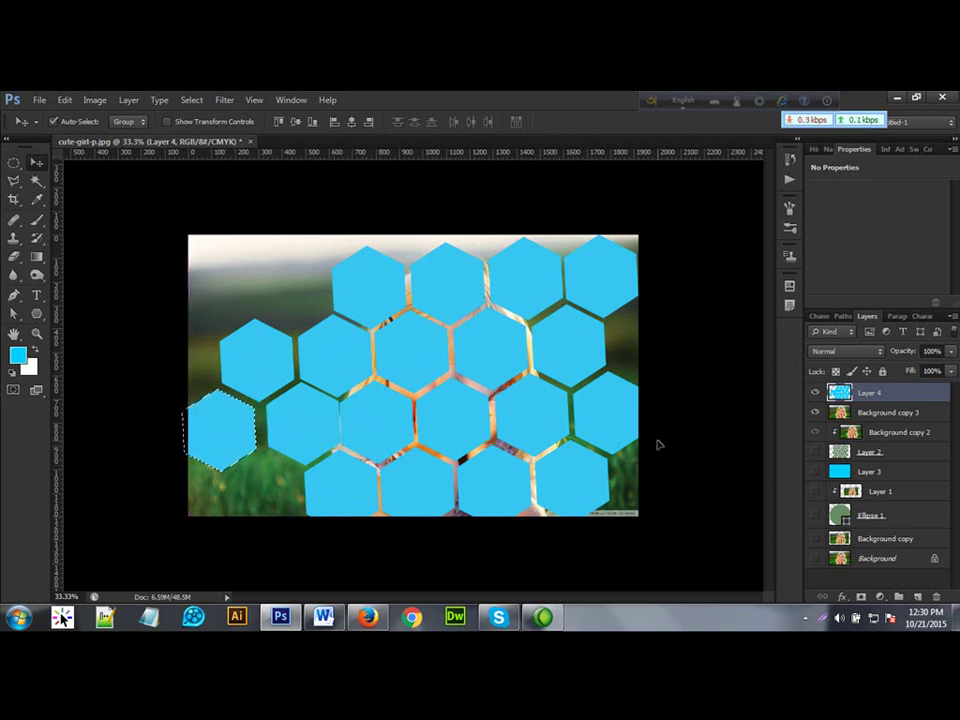
Show the blue Layer 3, place Layer 4 below Background copy 3, deselect, and clip the photo to the hexagons with a clipping mask.
left_click(893, 412)
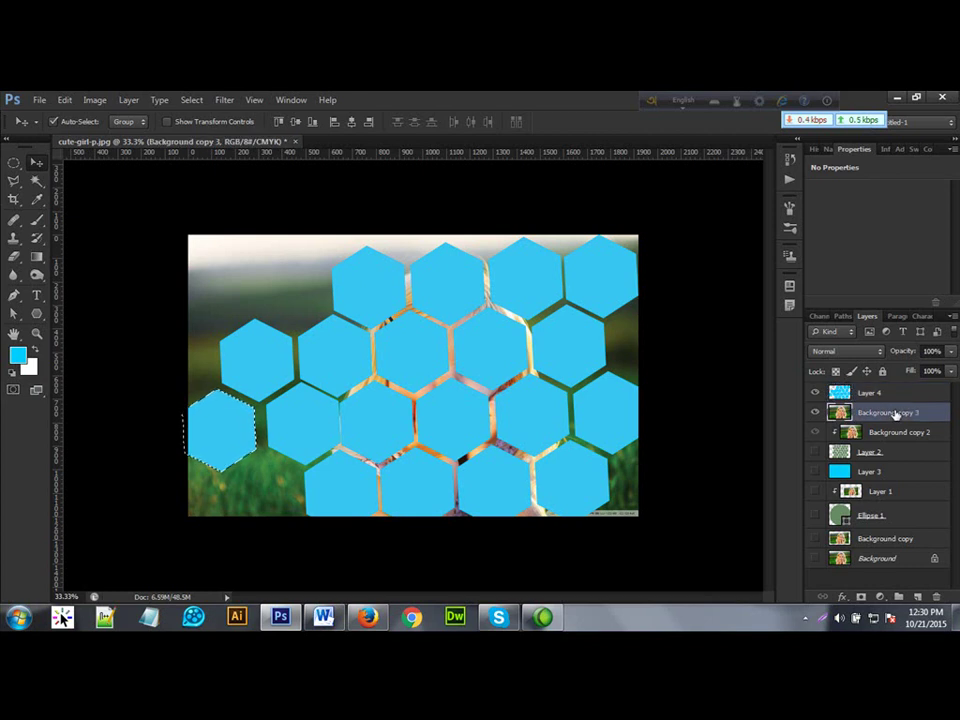
left_click(815, 470)
left_click_drag(863, 398, 870, 421)
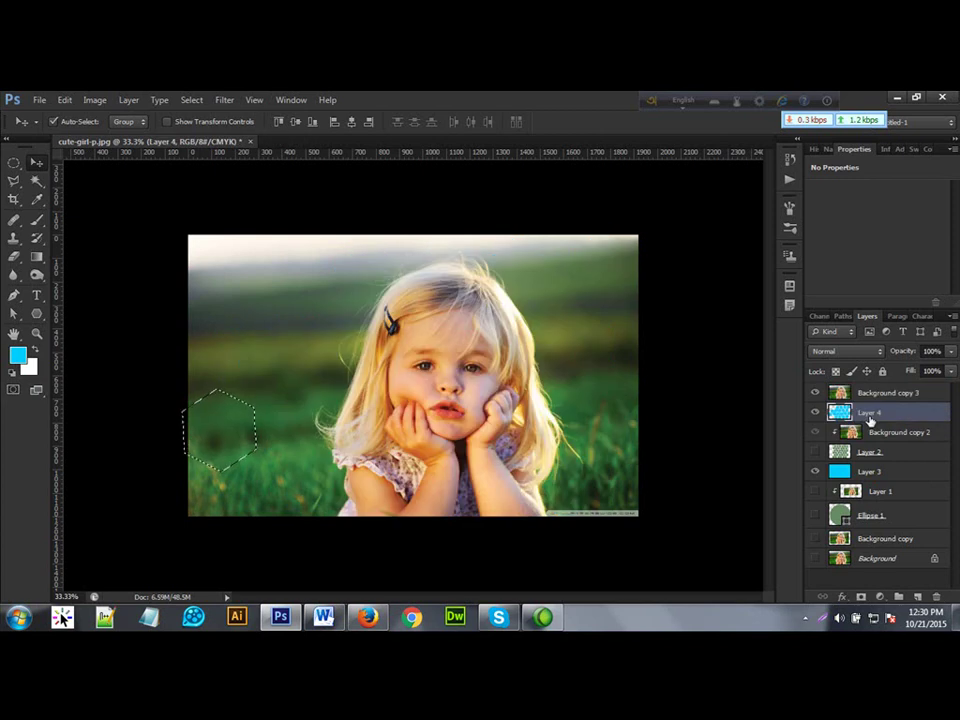
key("ctrl+d")
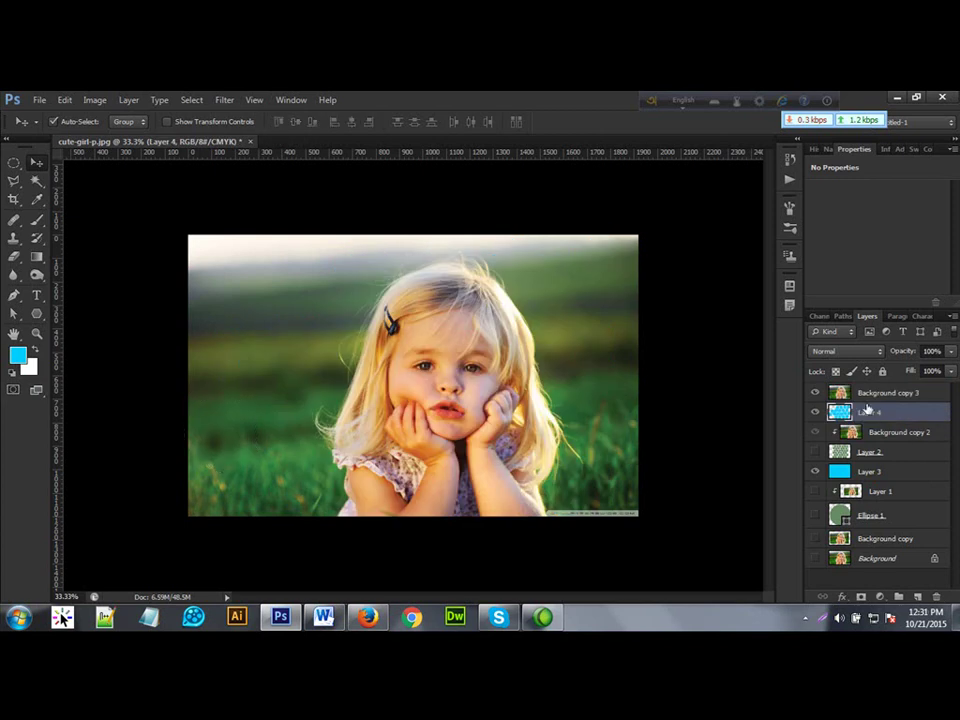
left_click(866, 394)
right_click(862, 394)
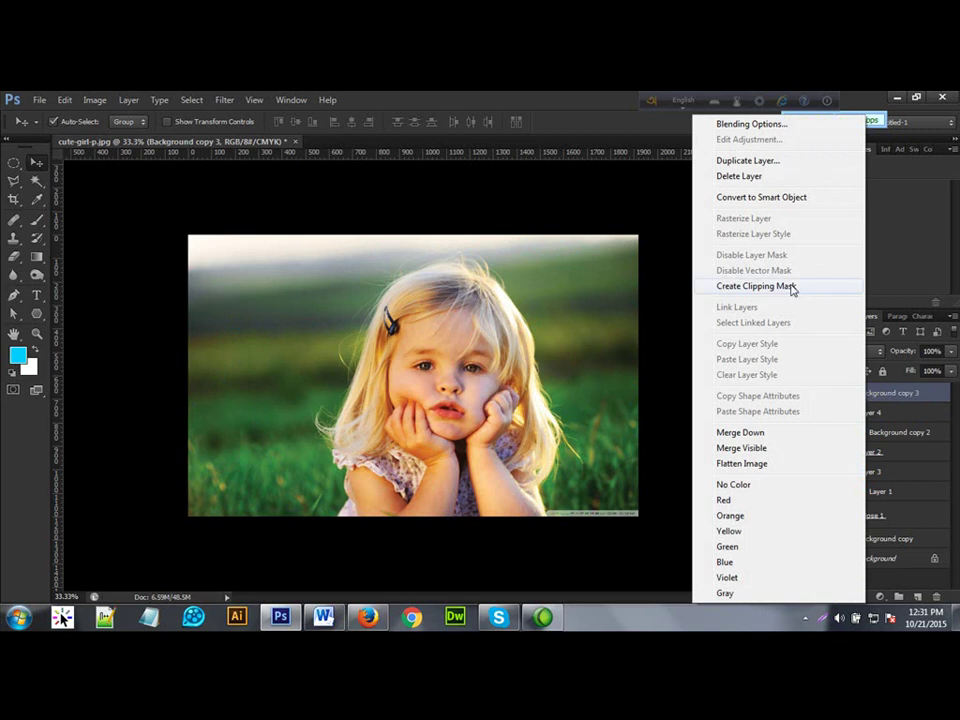
left_click(792, 288)
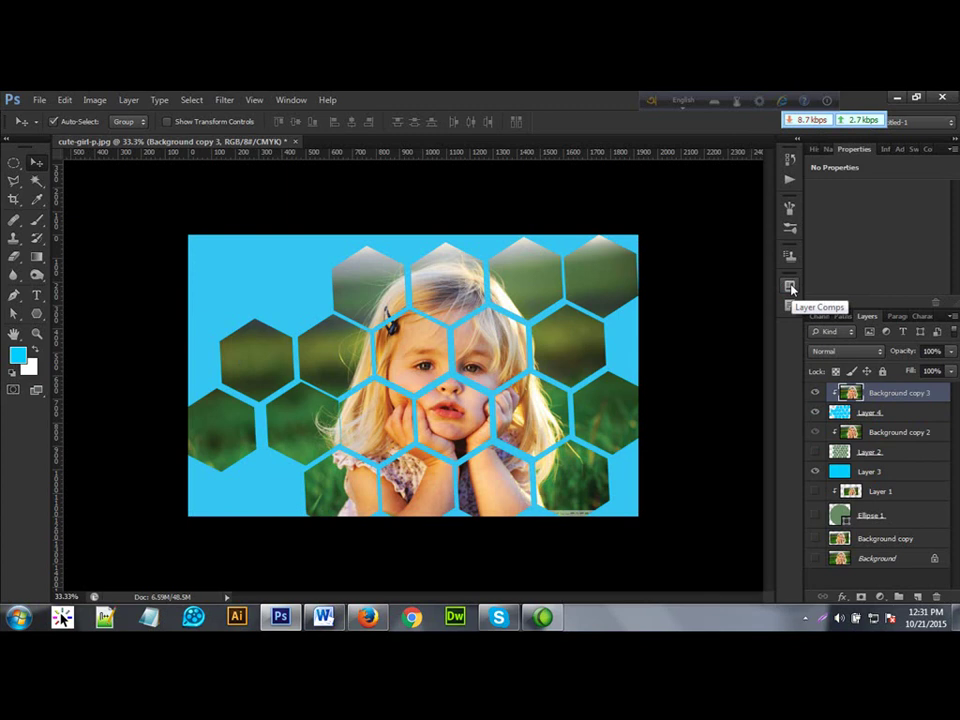
Enable a Stroke layer style on the hexagon layer, Layer 4, and show its settings.
left_click(851, 413)
right_click(883, 414)
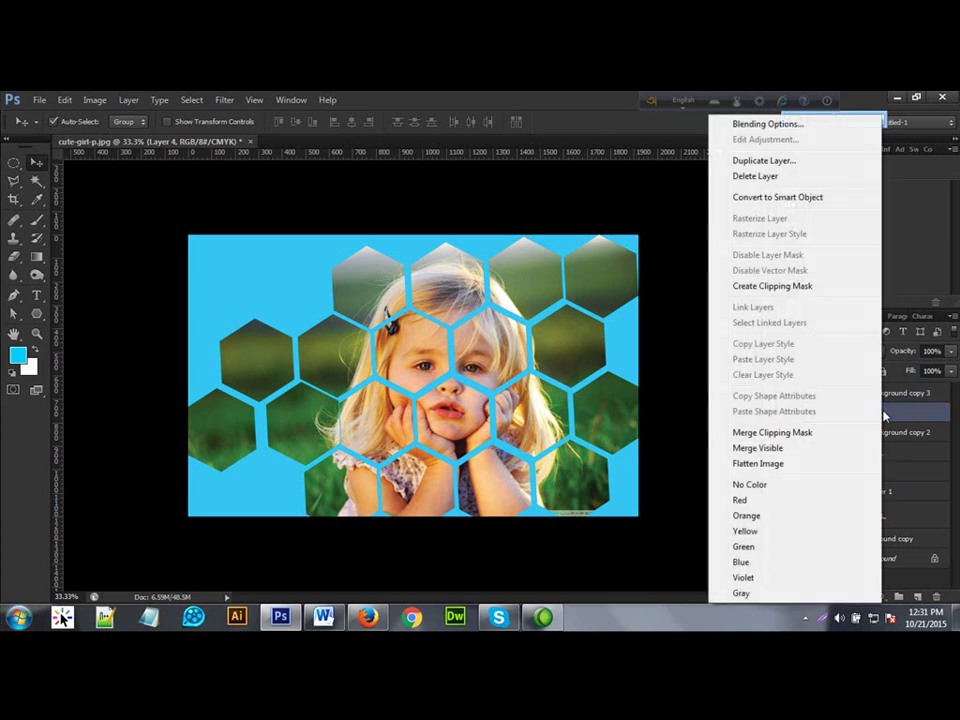
left_click(765, 125)
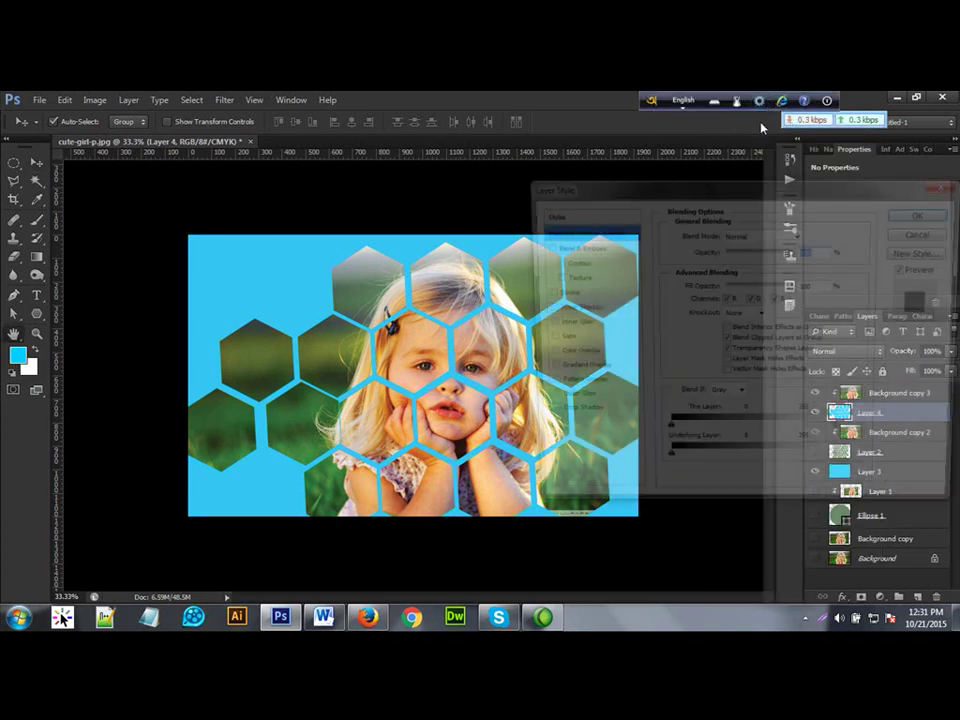
left_click(540, 293)
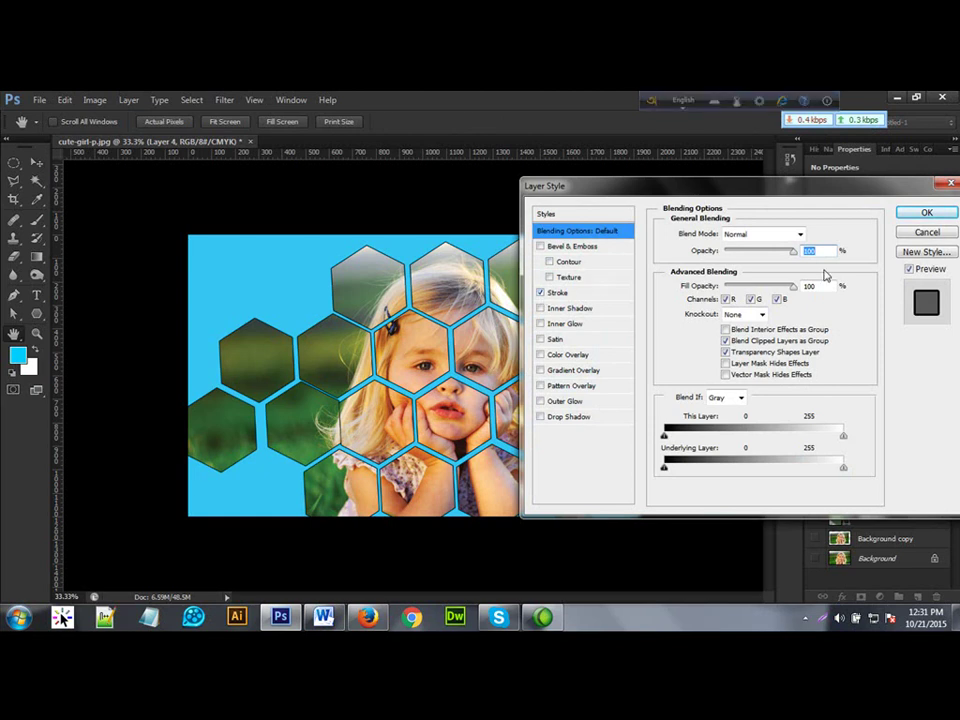
left_click(589, 293)
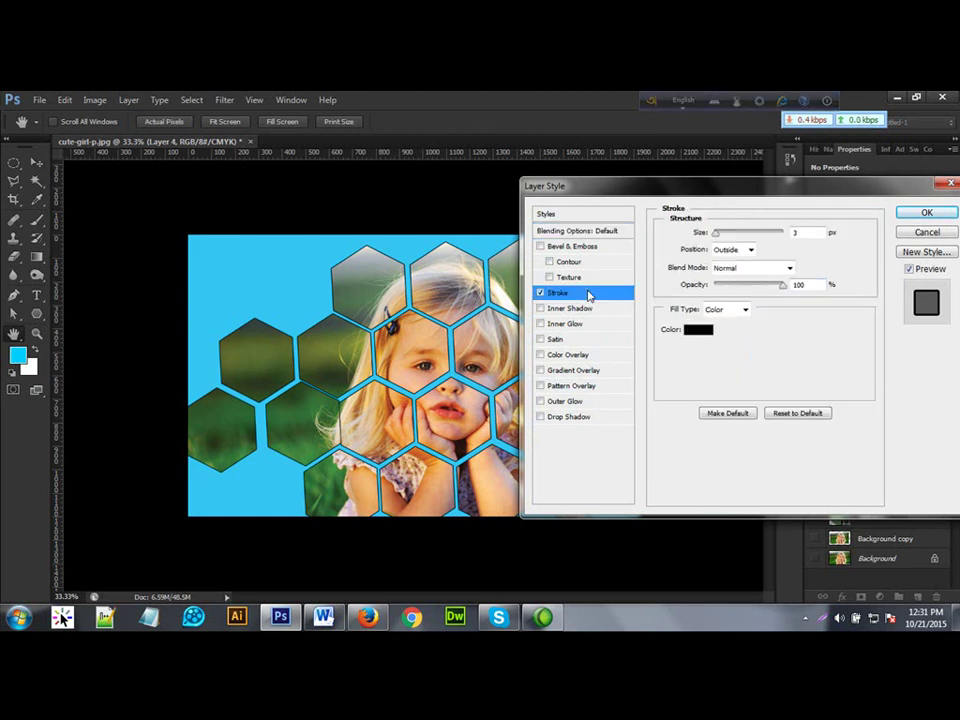
Set the hexagon stroke's color to the very light cyan ddffff.
left_click(698, 330)
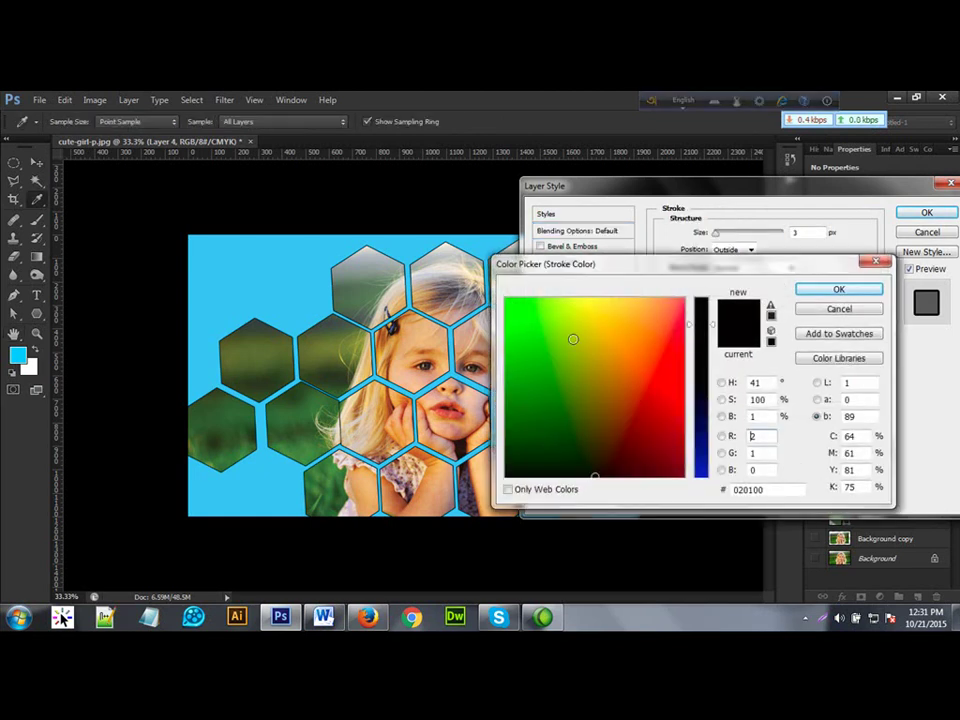
left_click(524, 347)
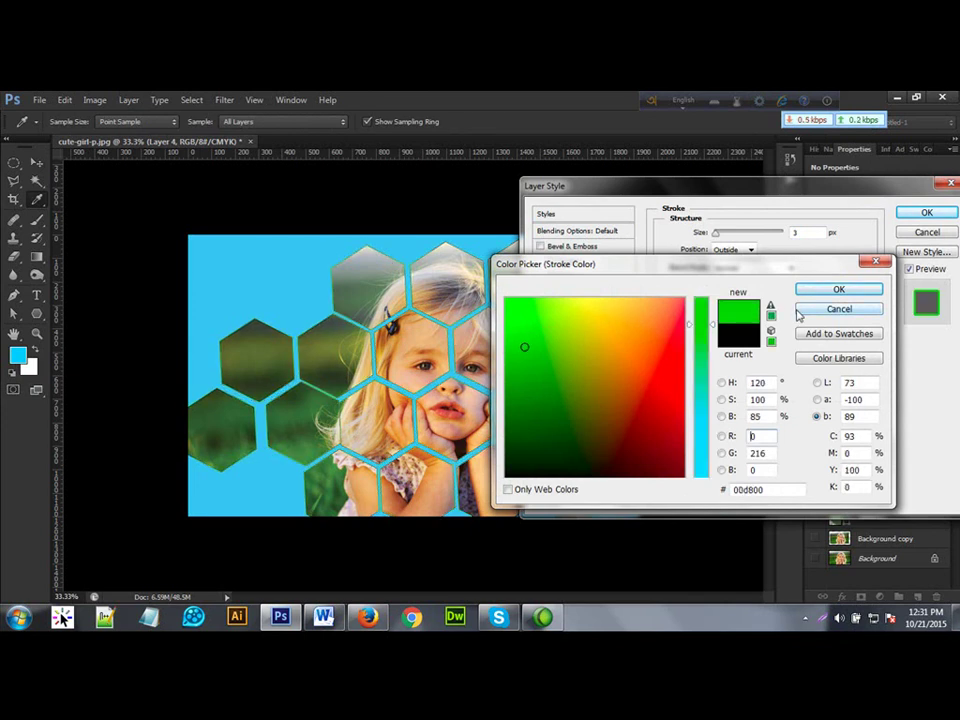
left_click(702, 416)
left_click(639, 382)
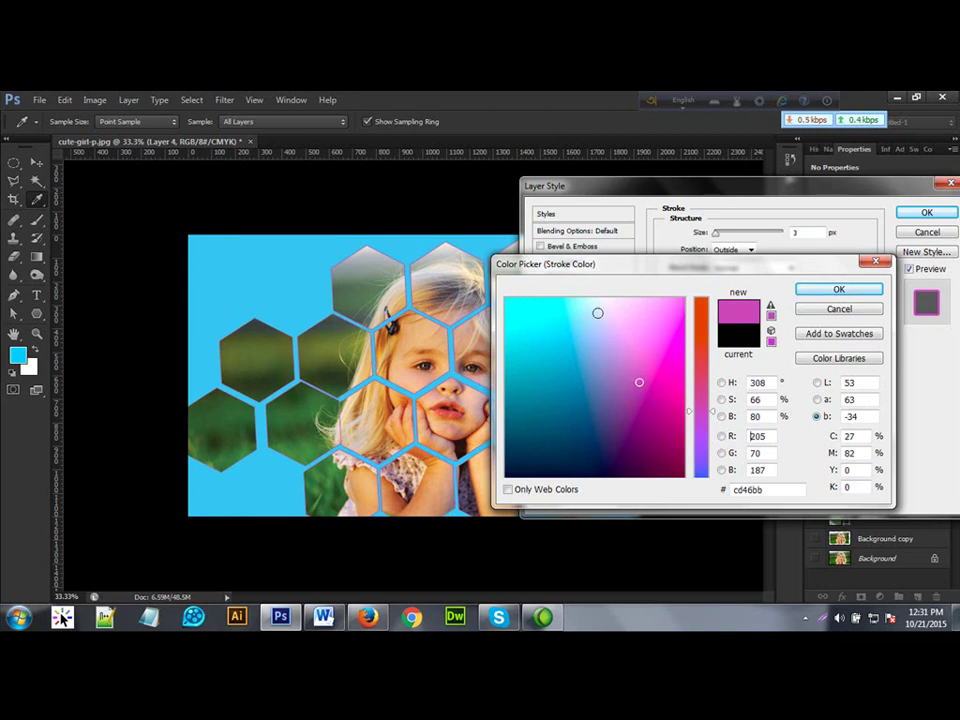
left_click(596, 299)
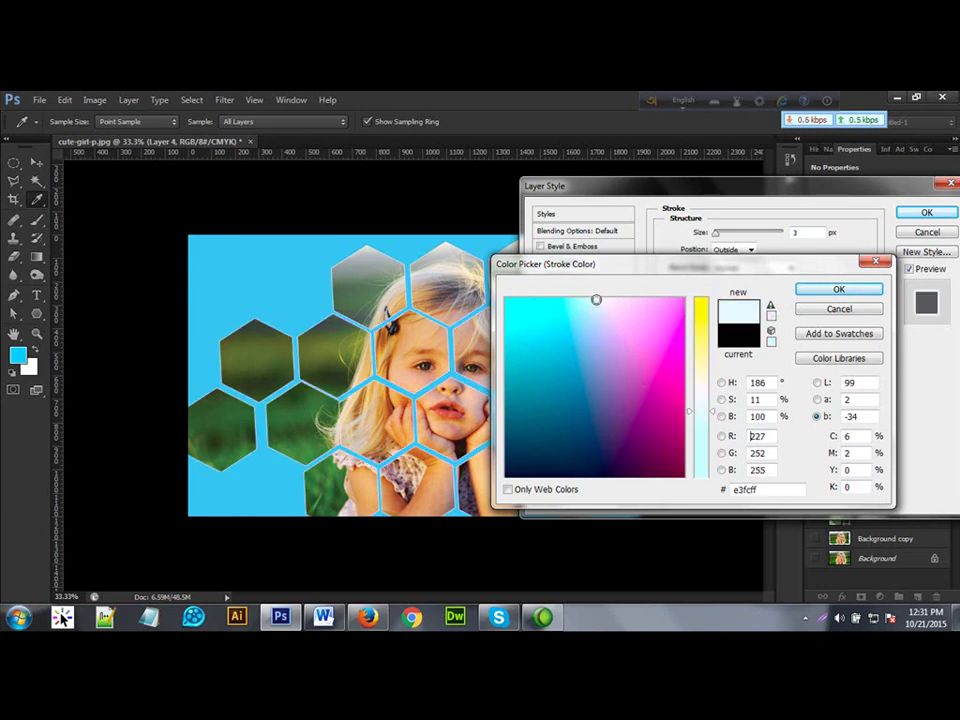
left_click(594, 298)
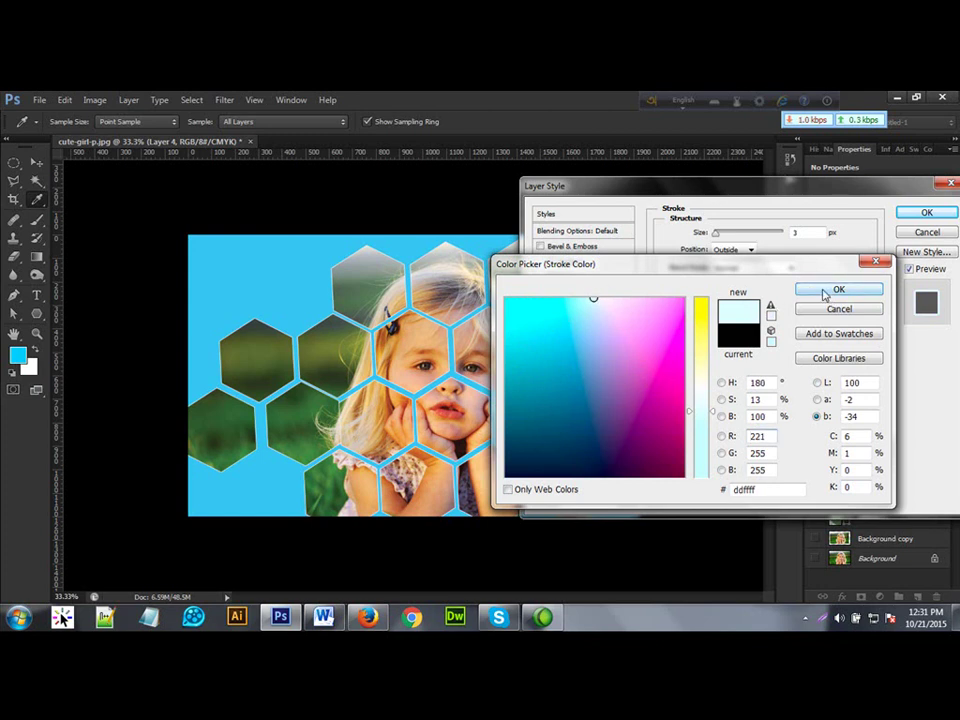
left_click(835, 290)
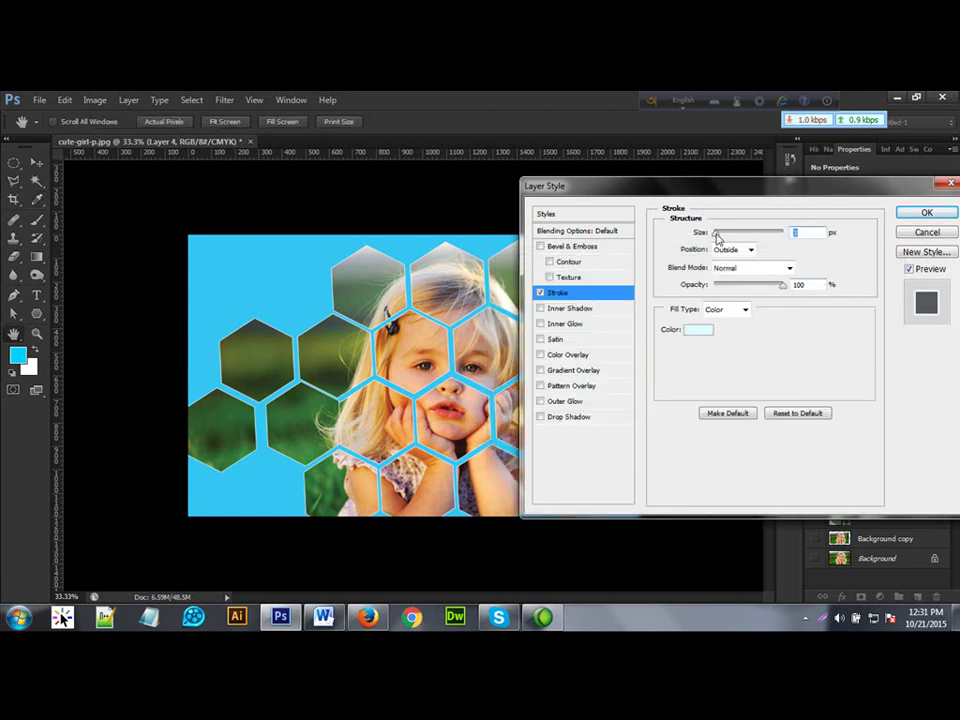
Increase the hexagon stroke's size to 21 px and apply the layer style to Layer 4.
mouse_move(716, 237)
left_mouse_down()
mouse_move(746, 240)
mouse_move(721, 238)
left_mouse_up()
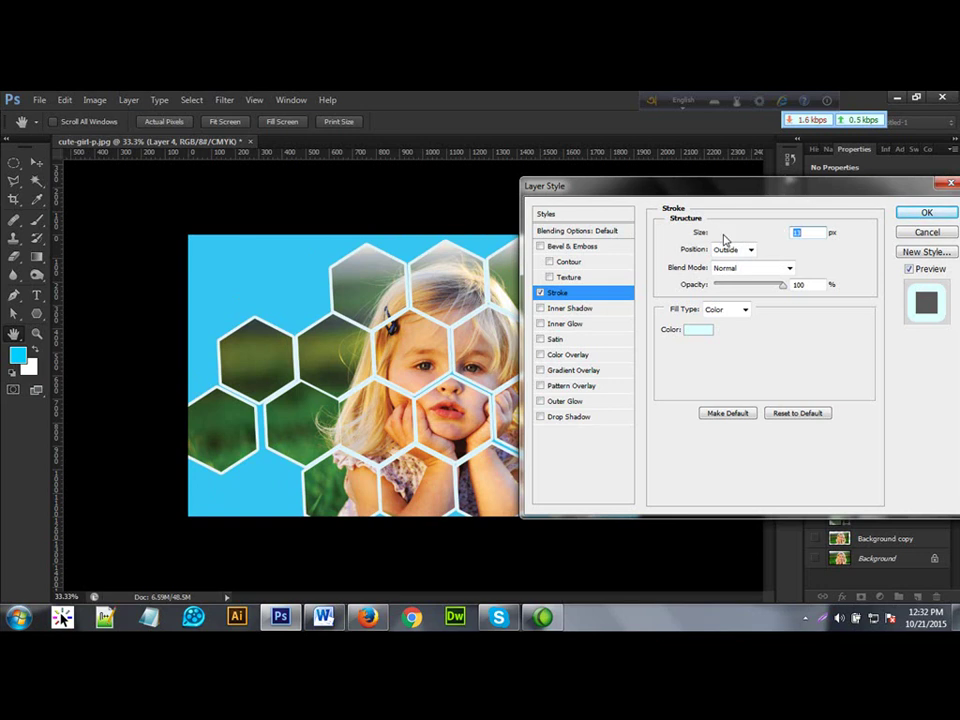
left_click_drag(725, 238, 726, 238)
left_click_drag(720, 192, 674, 198)
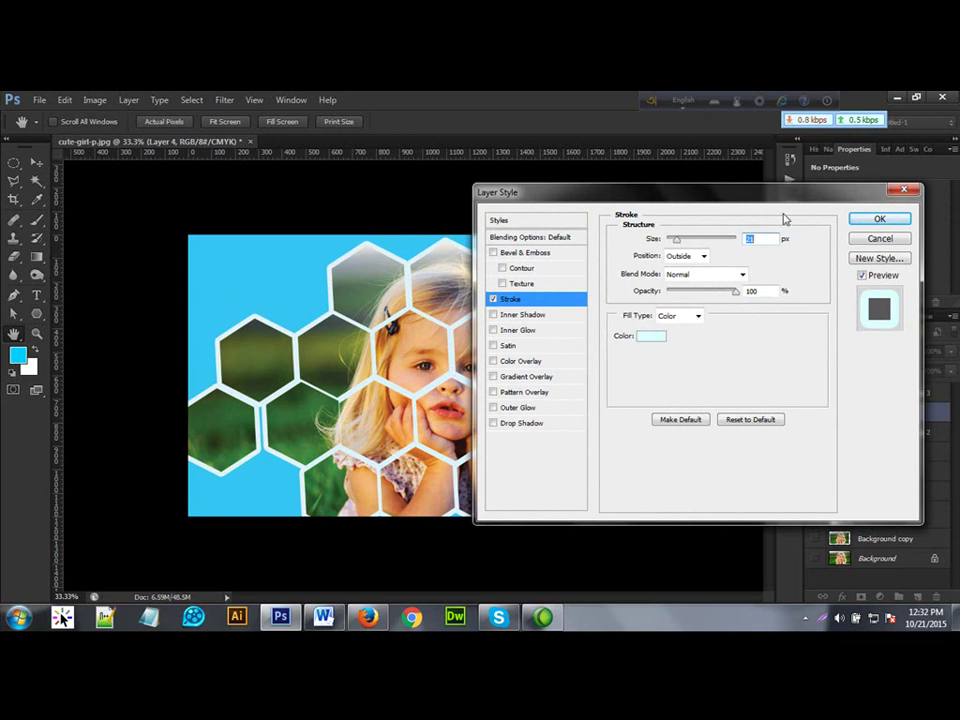
left_click(873, 219)
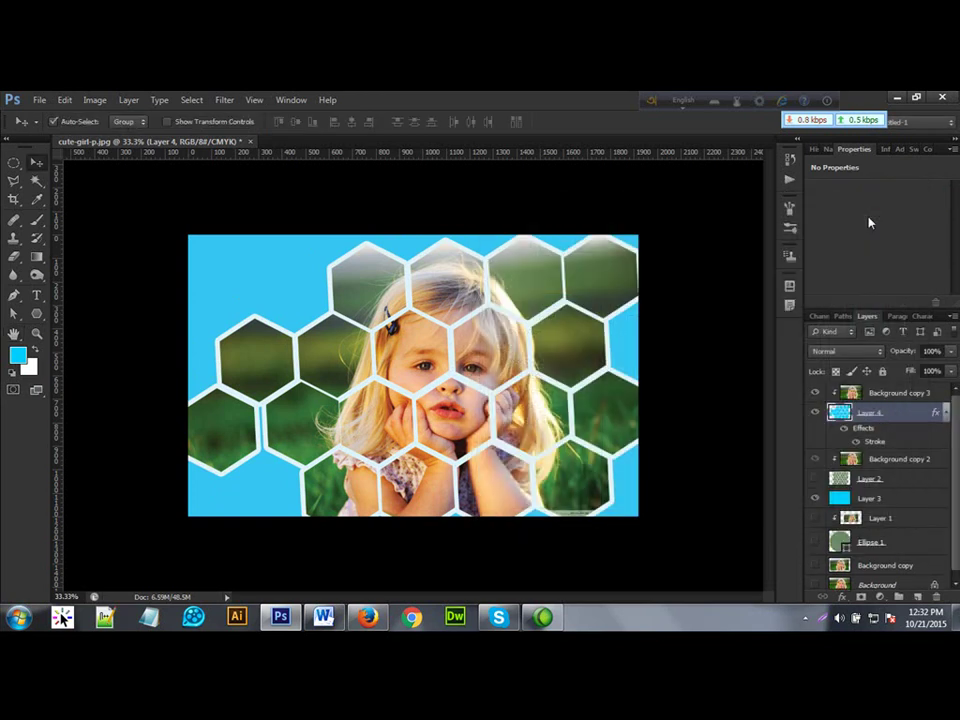